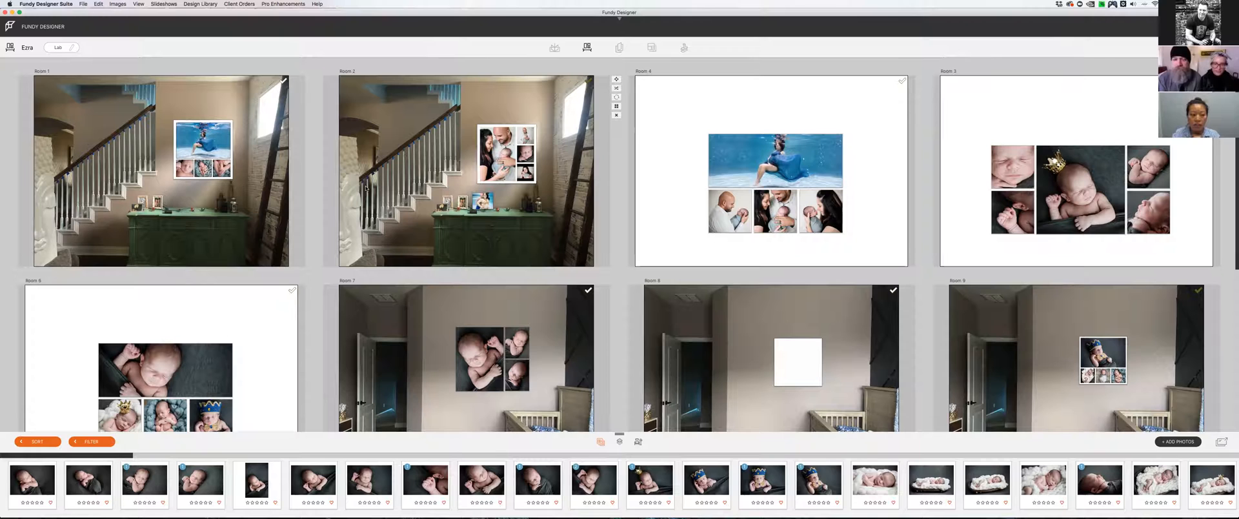
Open Room 1 on its own and examine the wall displays in Rooms 1 and 2, including the small print above the green dresser.
double_click(260, 192)
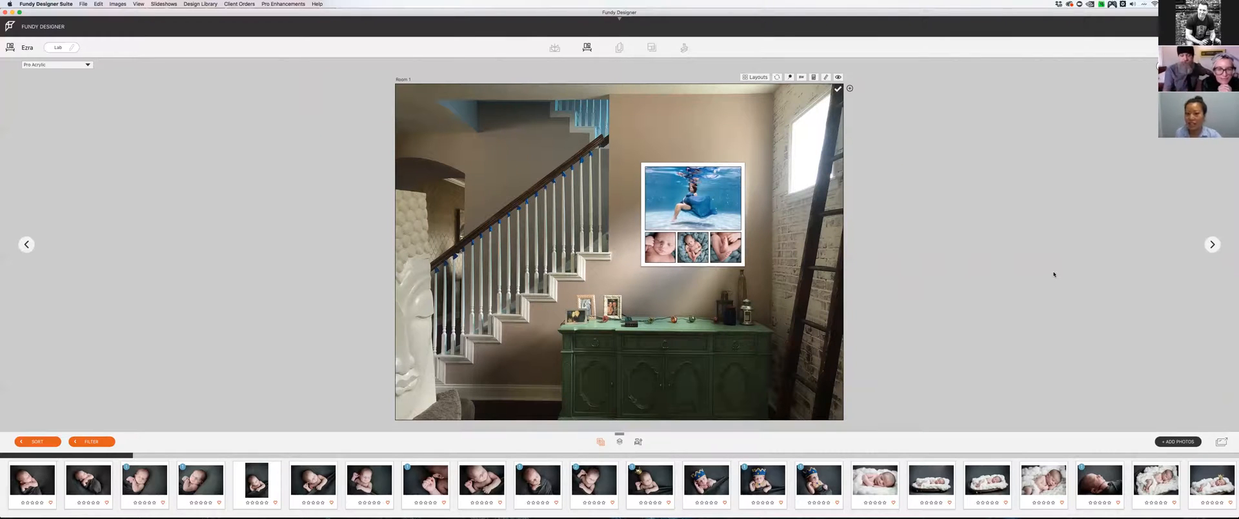
click(1212, 245)
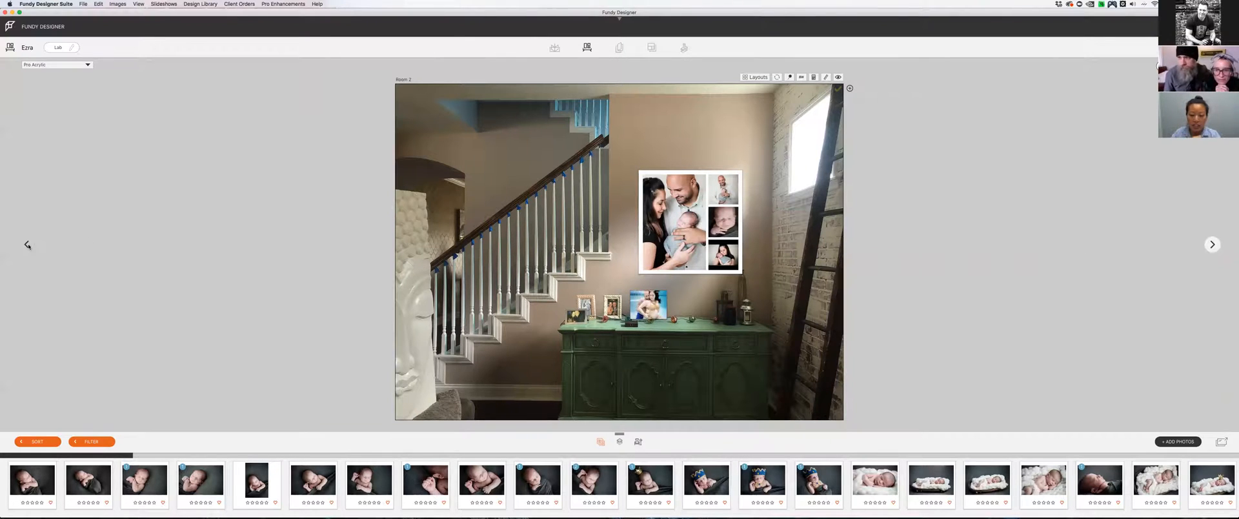
click(659, 300)
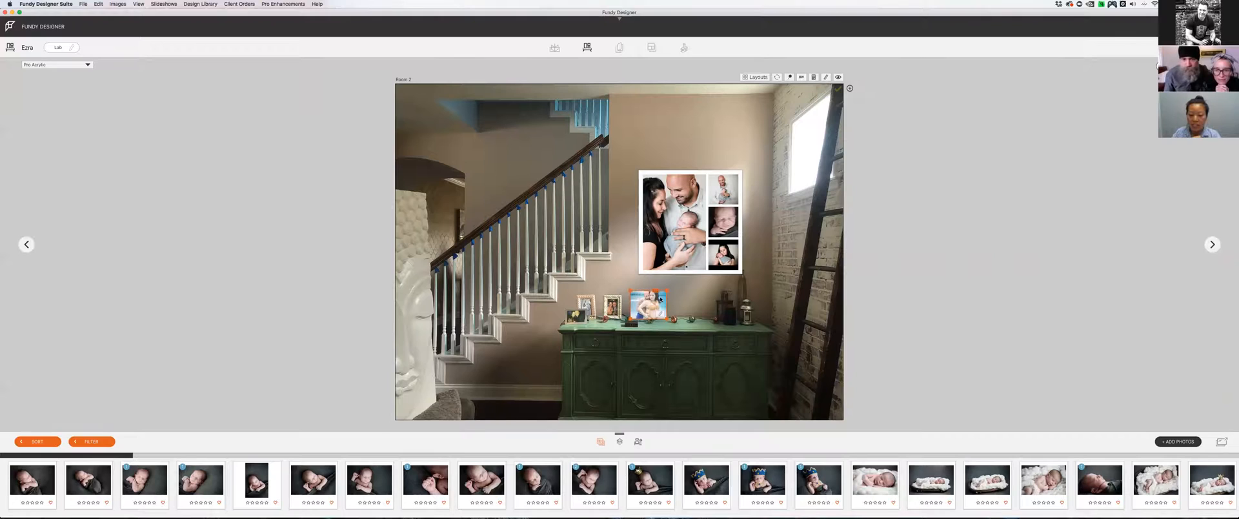
click(663, 315)
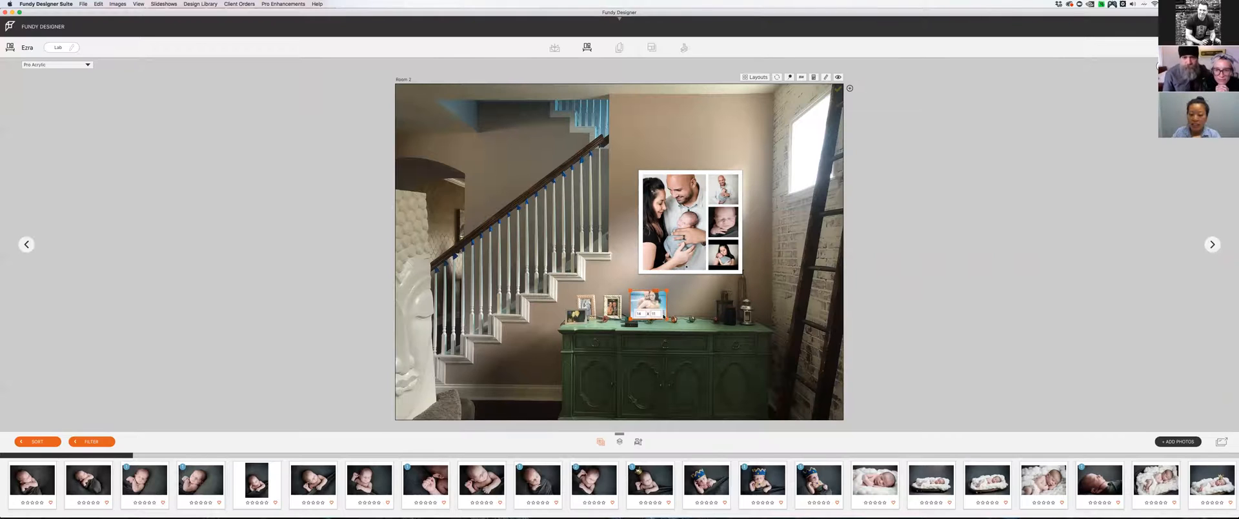
click(688, 299)
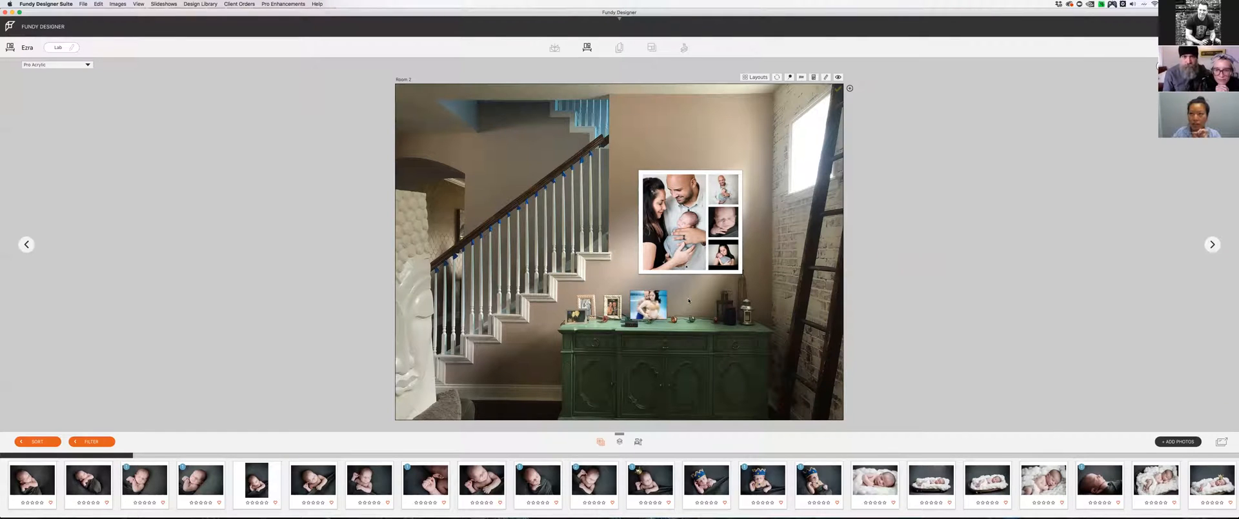
click(655, 305)
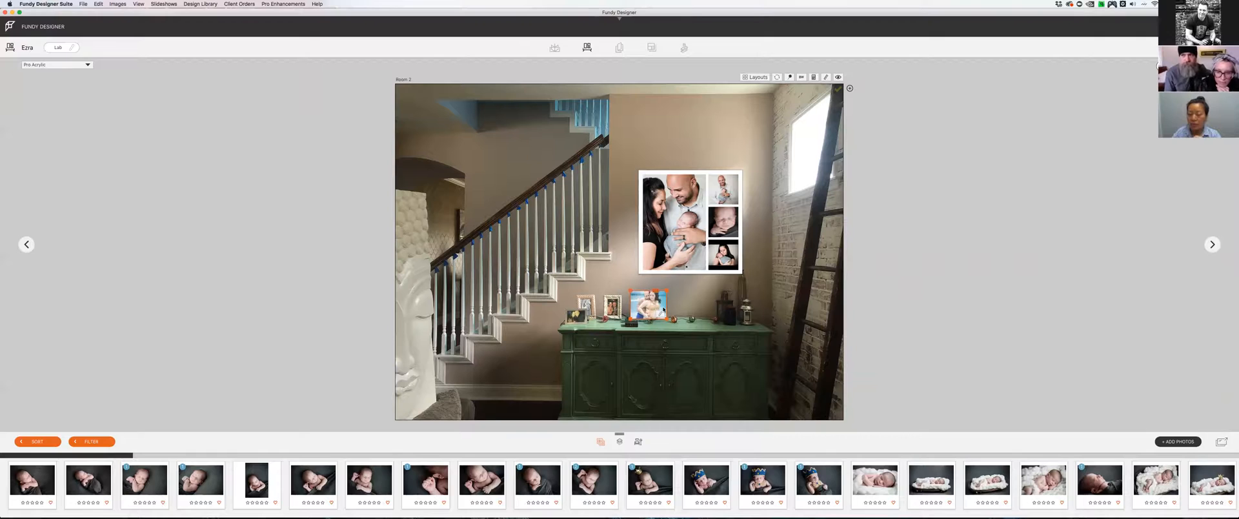
click(680, 304)
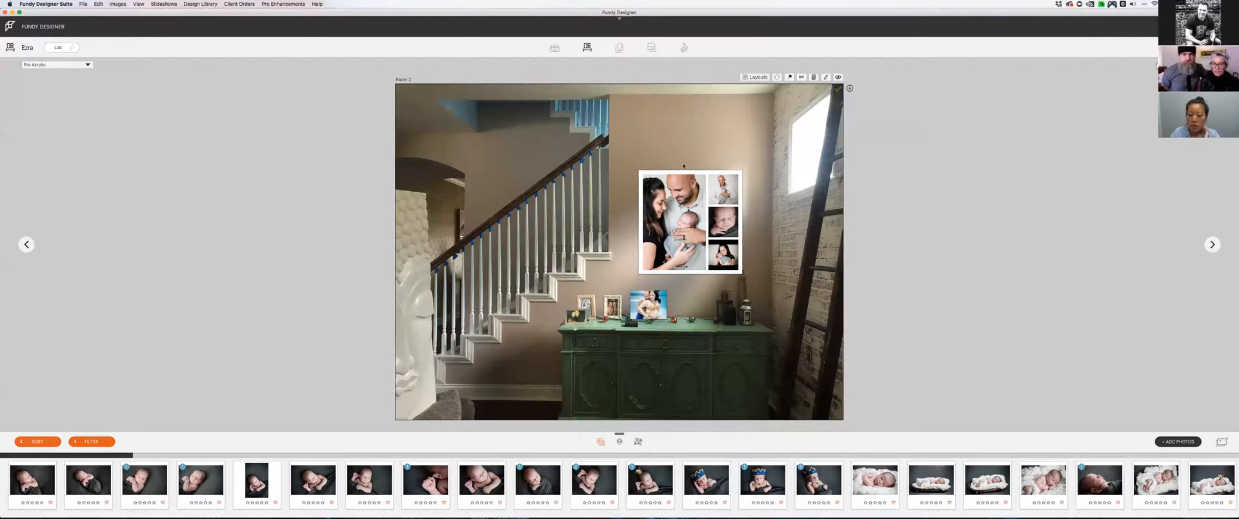
Move the four-image collage with the underwater portrait higher on Room 4's white background.
click(1212, 244)
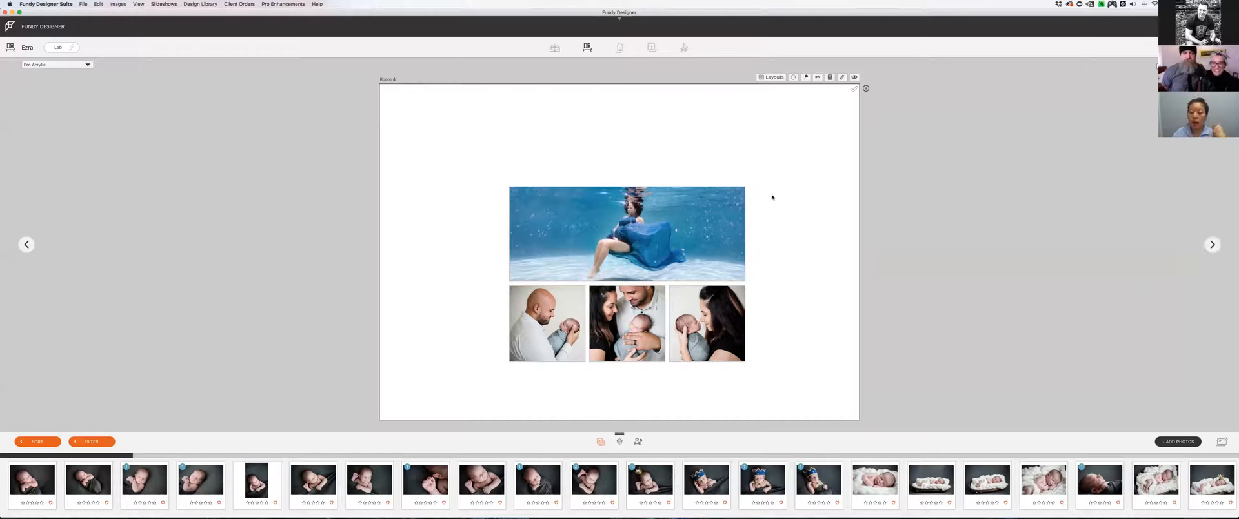
drag(492, 160, 802, 423)
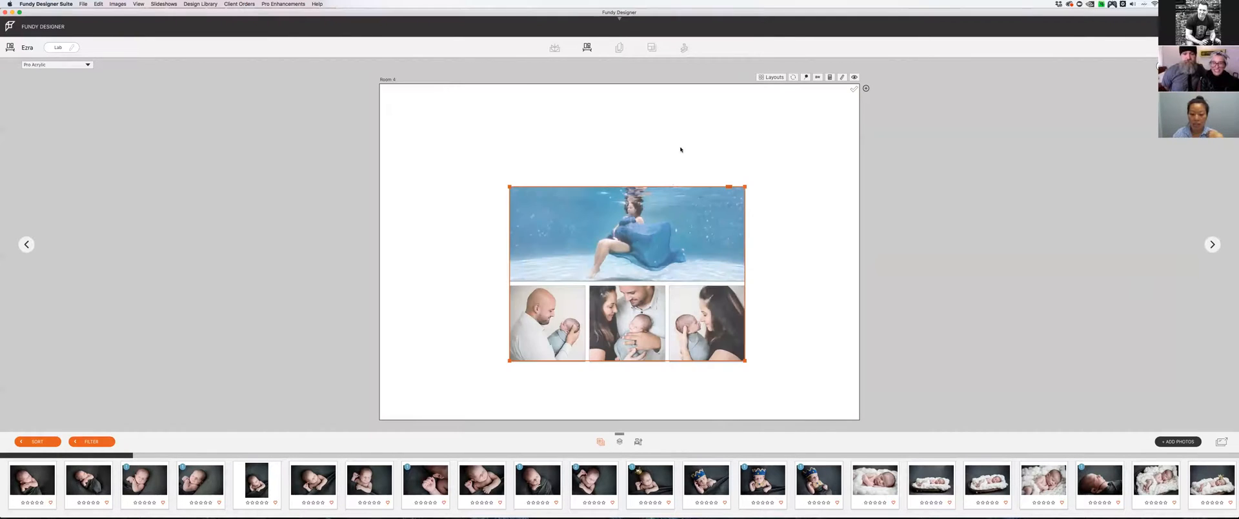
drag(675, 186, 671, 155)
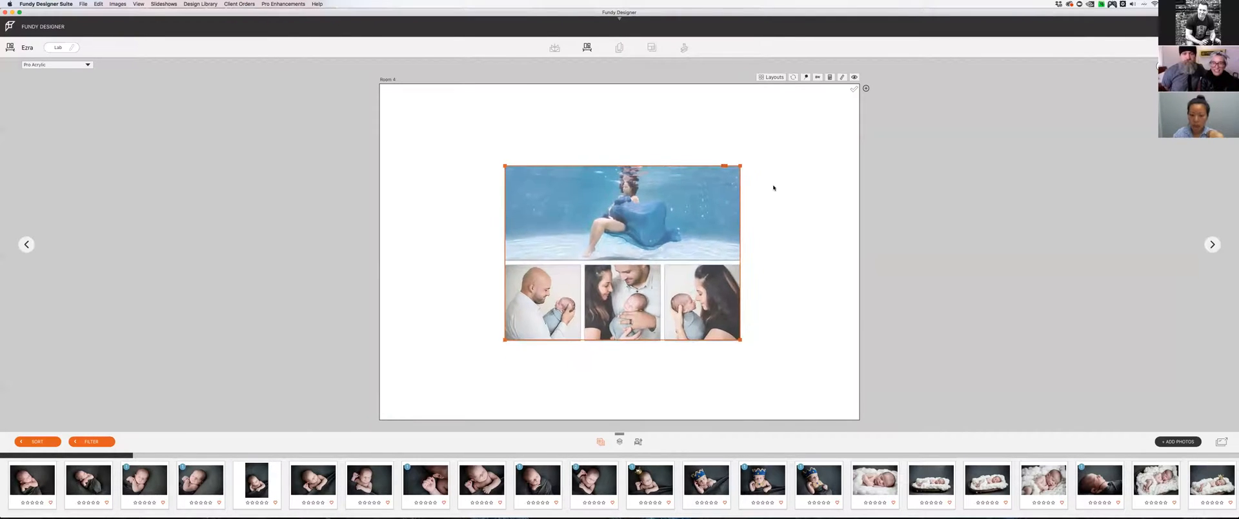
click(768, 193)
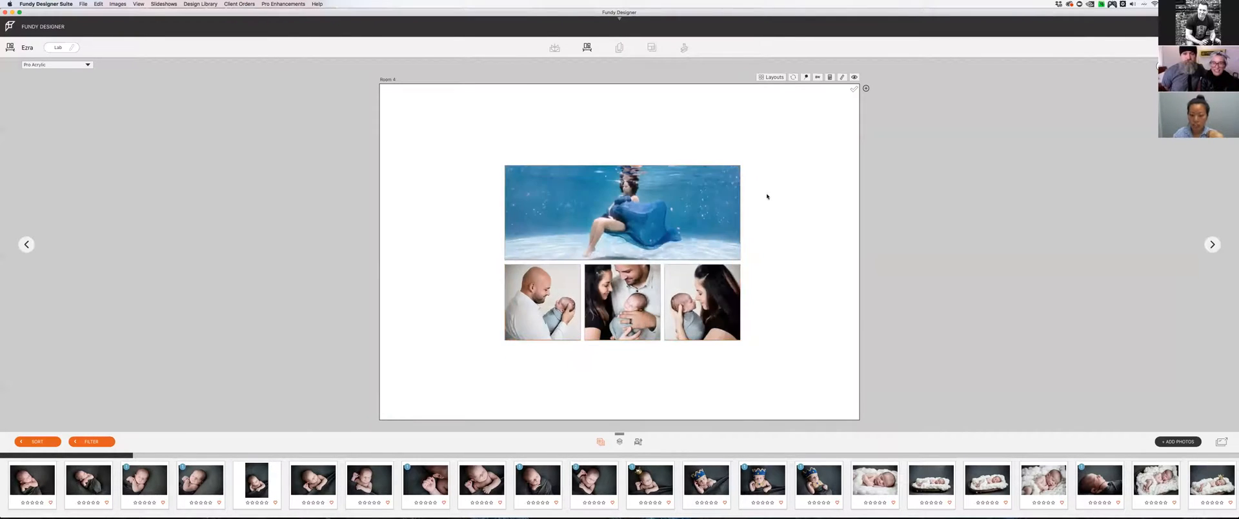
Try the bedroom photo with the playpen as Room 4's background and return it to Plain White.
click(639, 441)
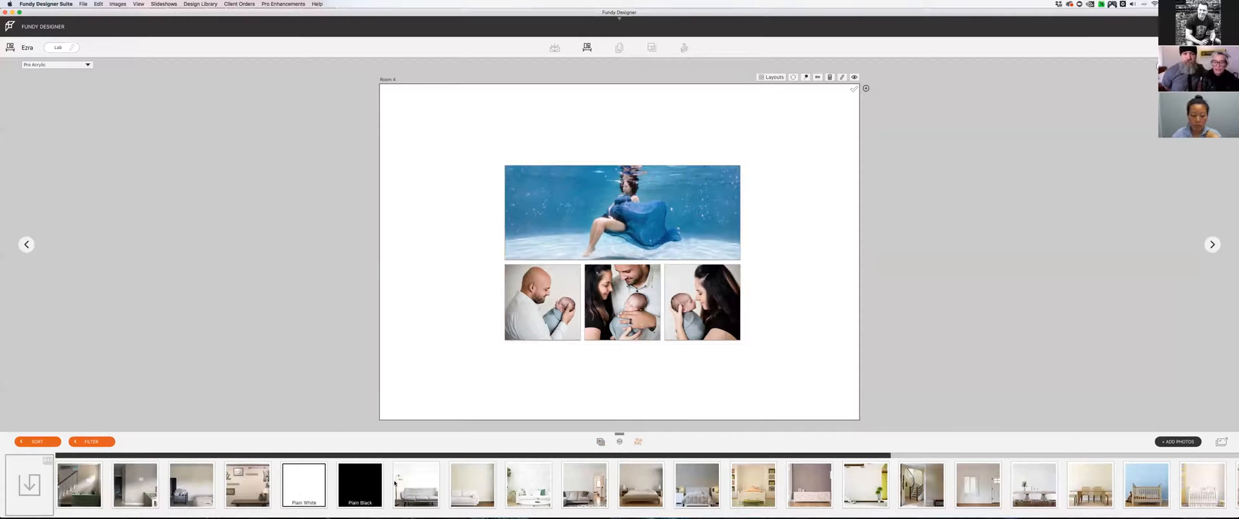
click(412, 487)
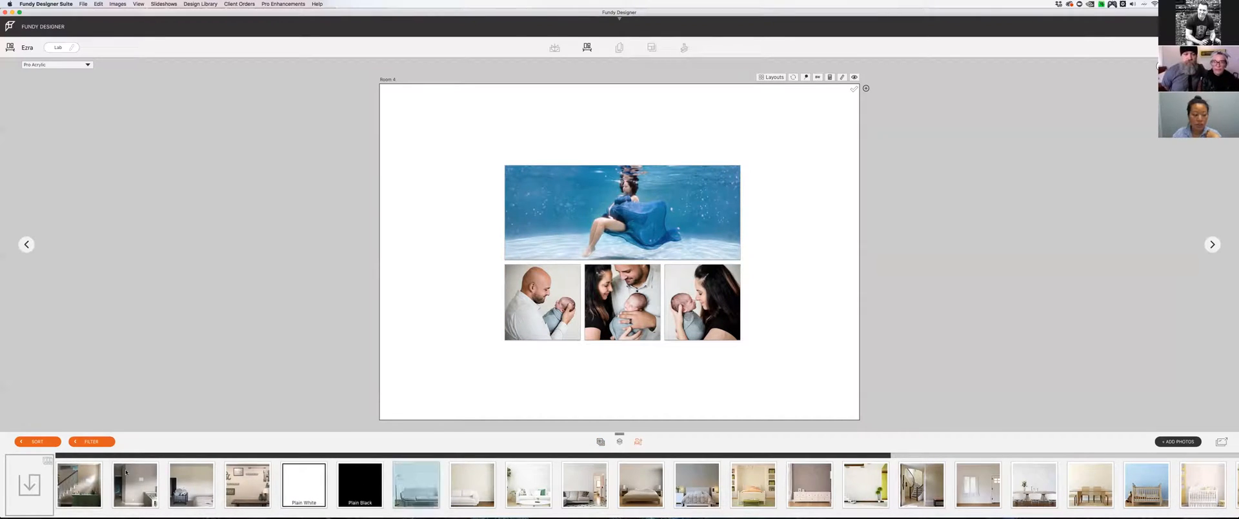
click(187, 487)
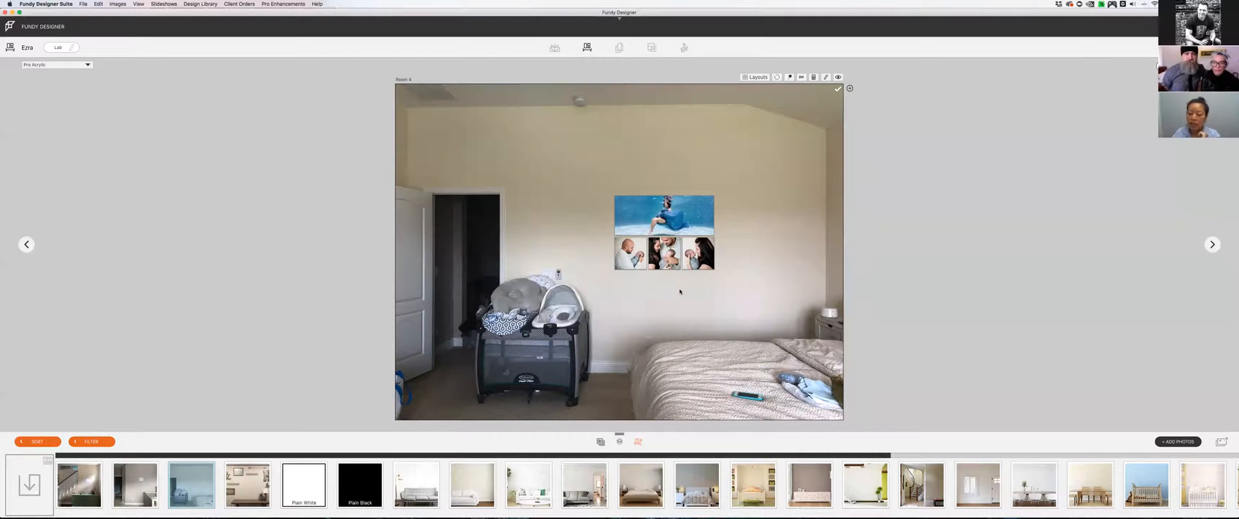
click(310, 482)
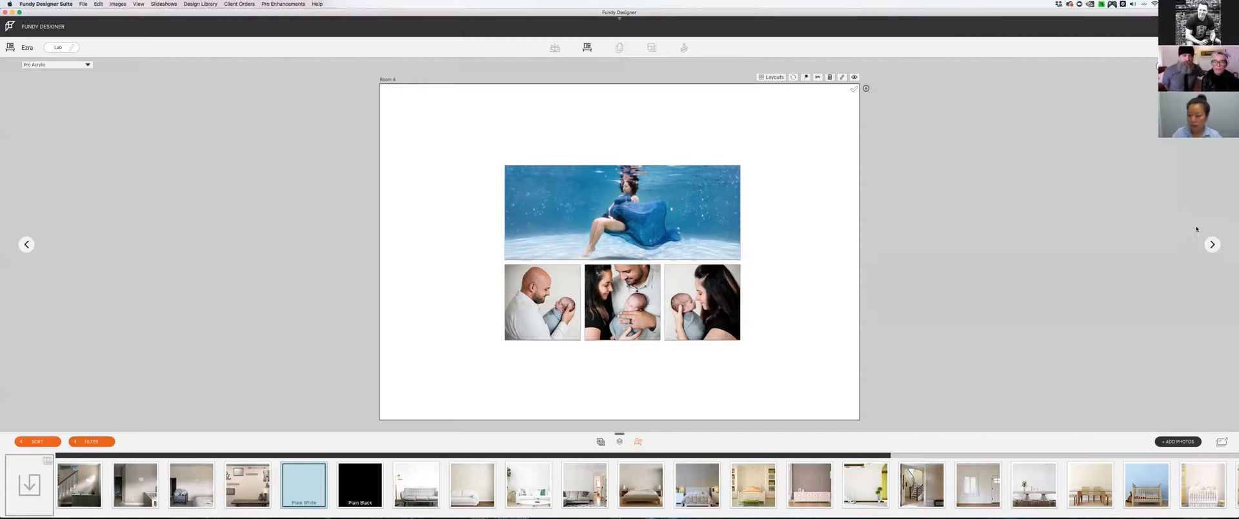
Move the five-image collage with the crowned newborn higher on the next room's white background.
click(1210, 246)
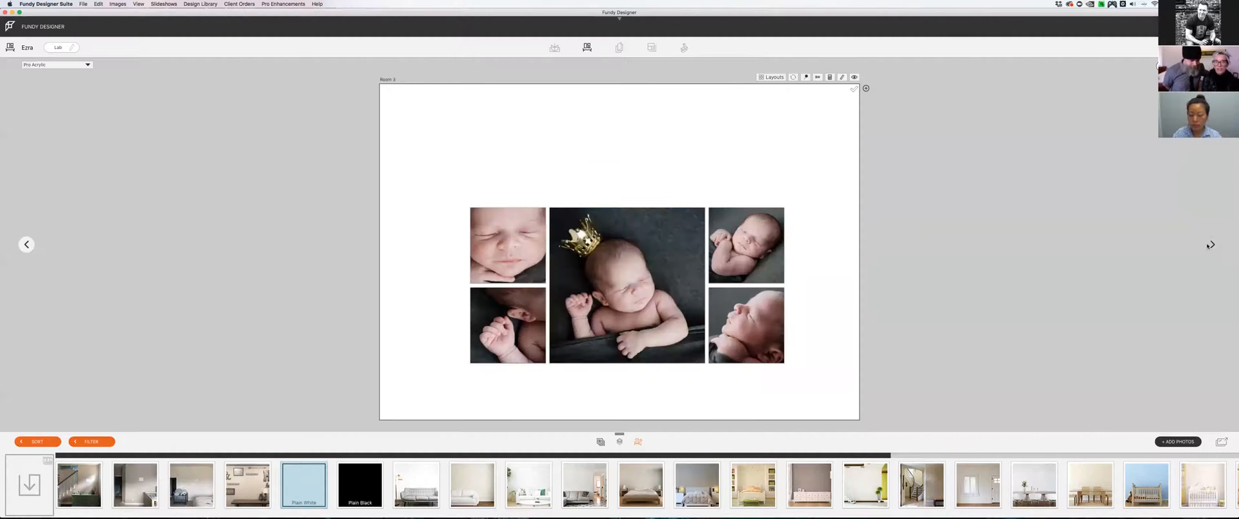
click(706, 230)
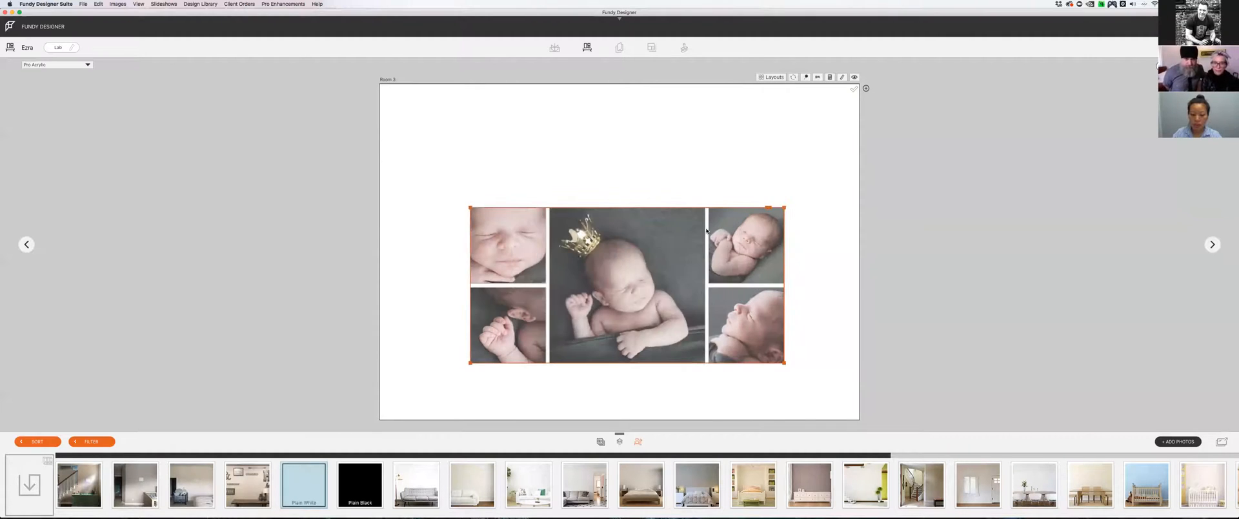
drag(689, 208, 683, 163)
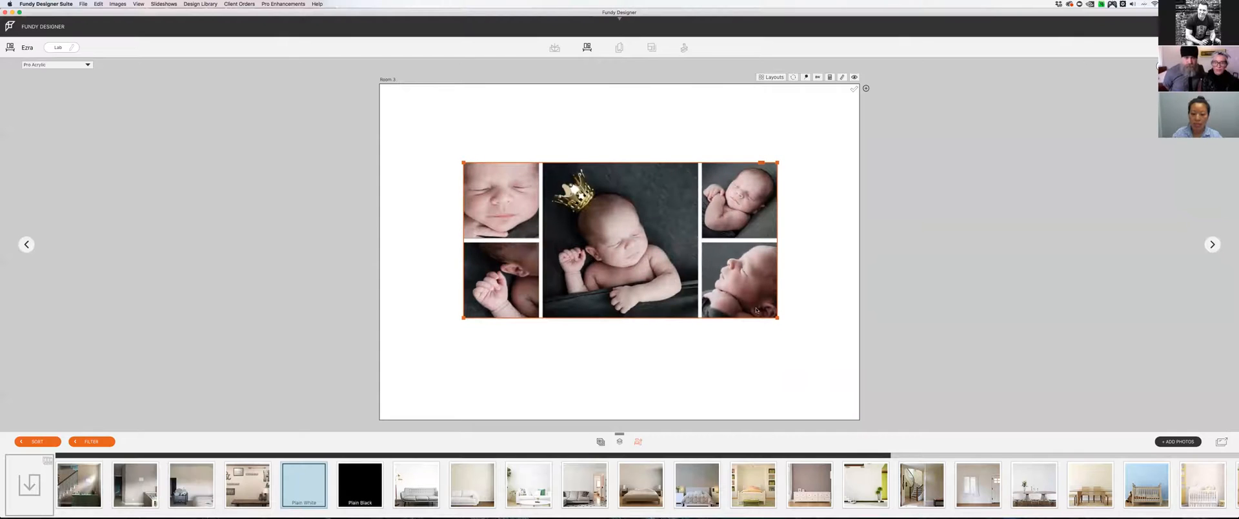
Try enlarging the five-image newborn collage toward its lower right corner and undo the resize.
drag(777, 318, 827, 354)
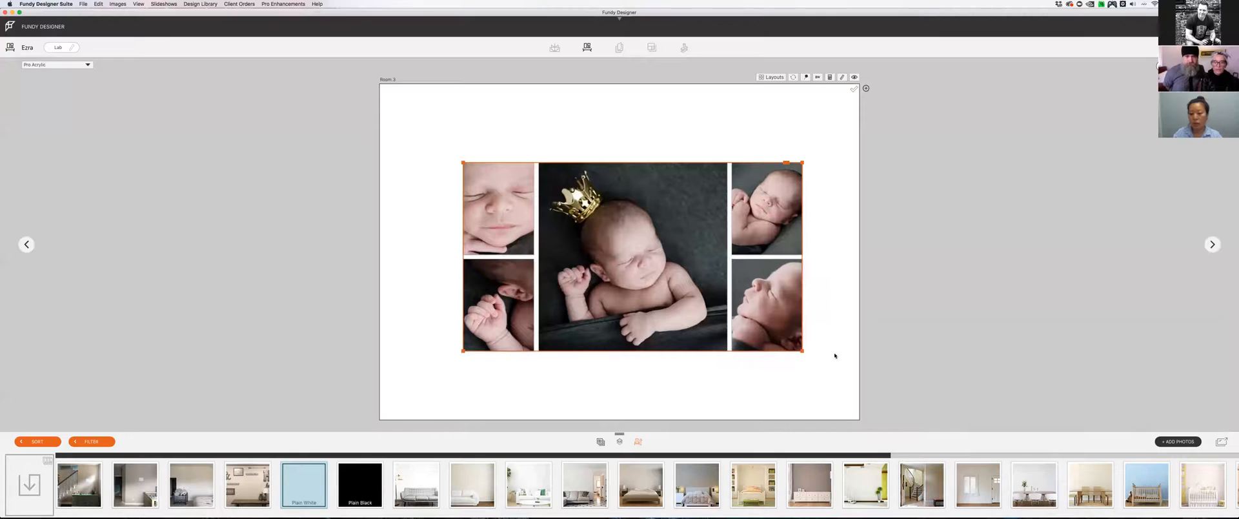
click(816, 316)
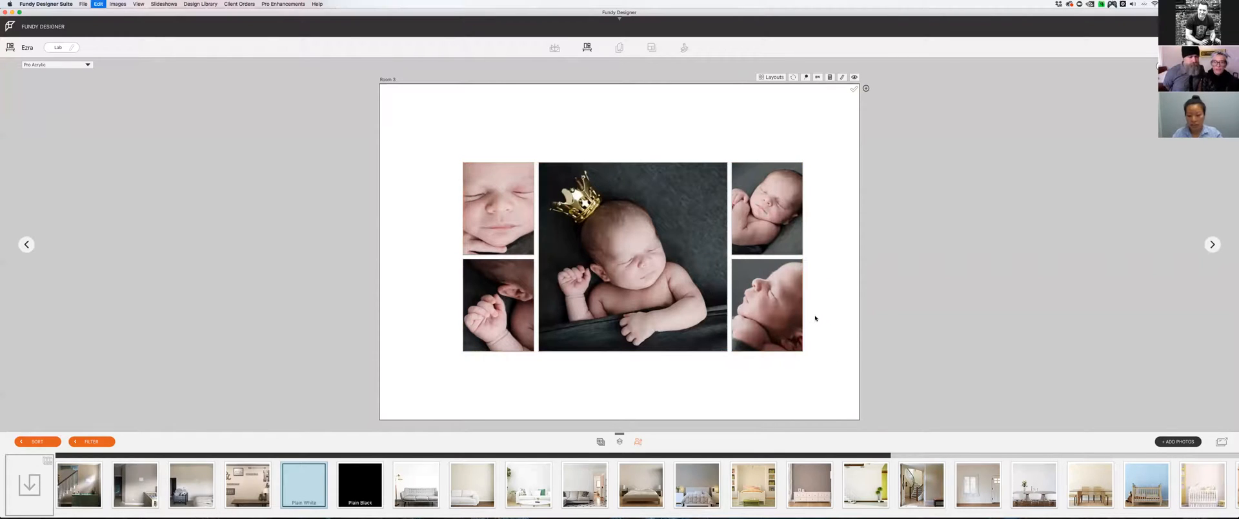
key(super+z)
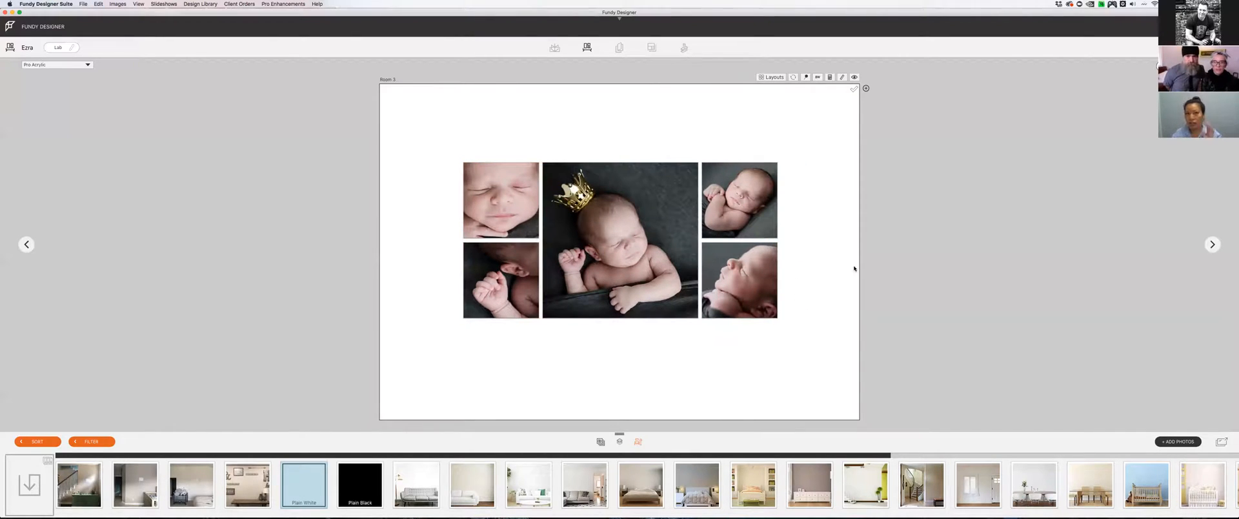
Review the newborn collages in the following rooms up to Room 9 and return to the overview of all rooms.
click(1211, 244)
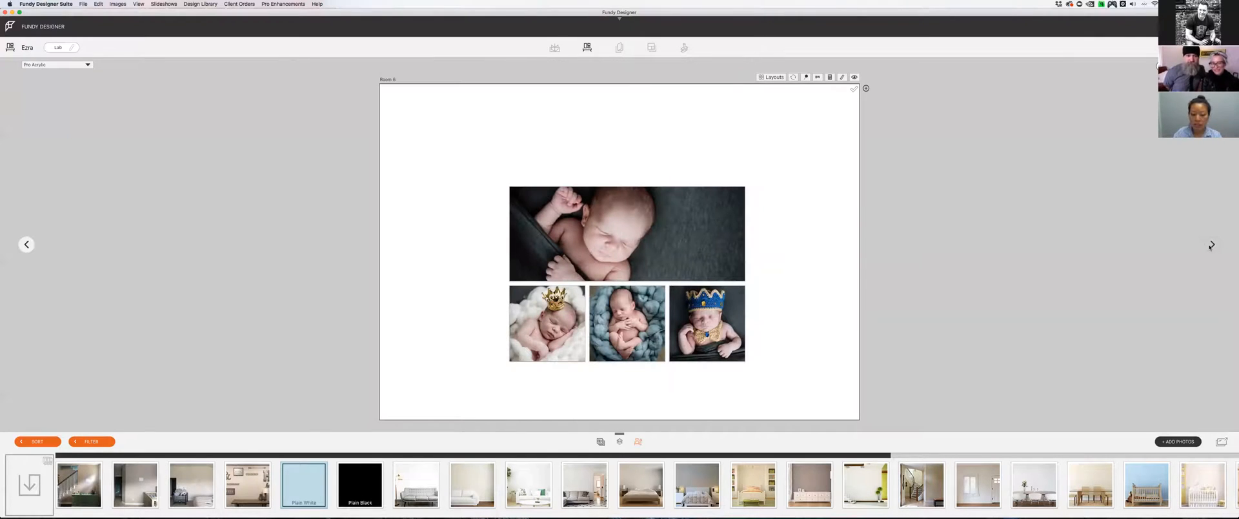
click(1212, 245)
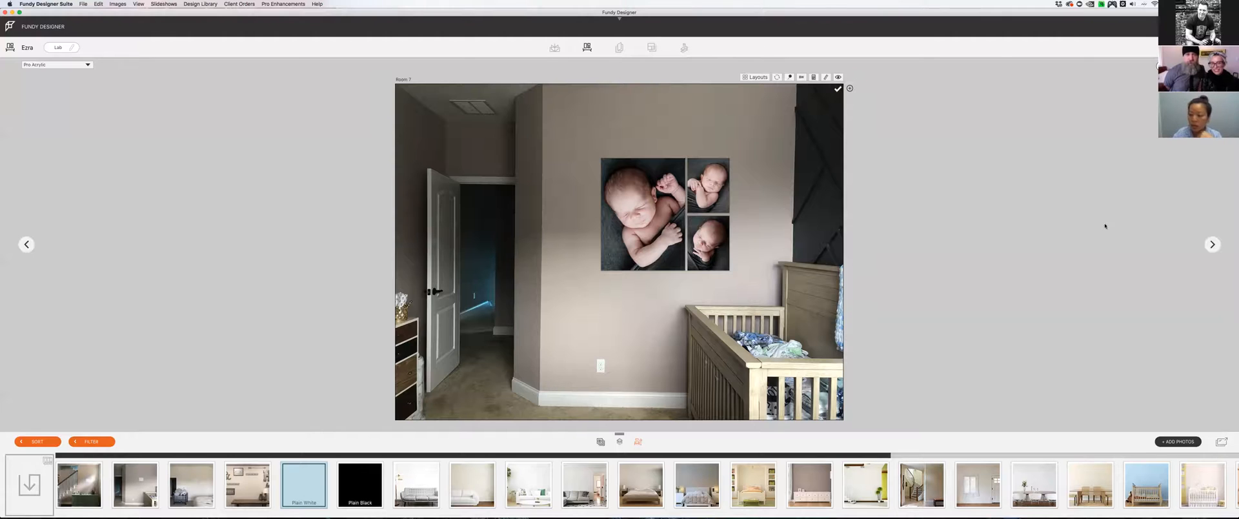
click(1212, 244)
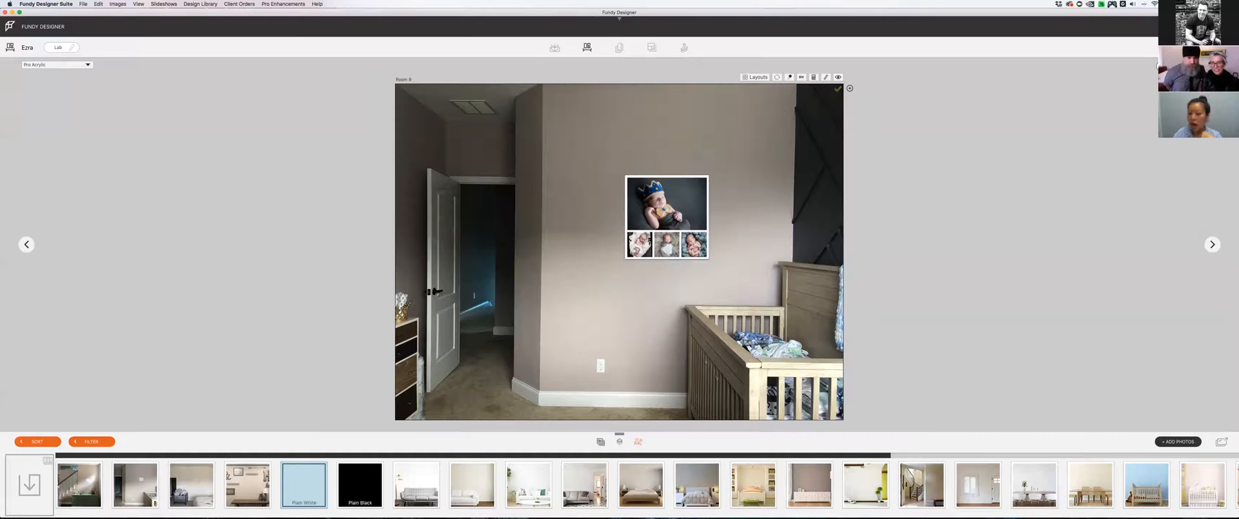
double_click(1078, 194)
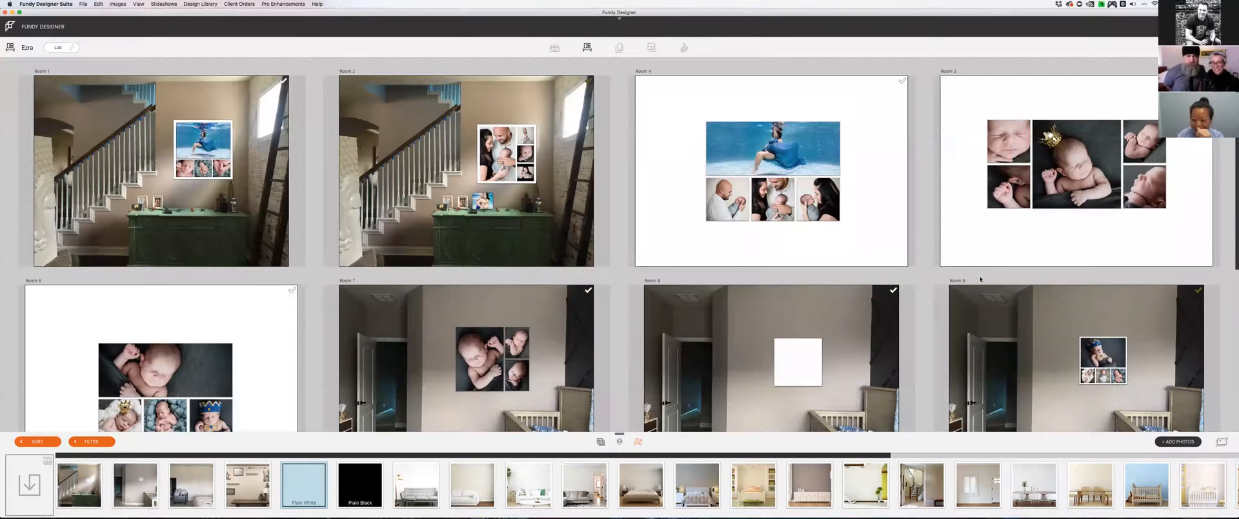
Go past Room 9 to Room 10 and set its background to the wall photo with the "SWEET" and "hello" signs.
scroll(928, 278, down, 4)
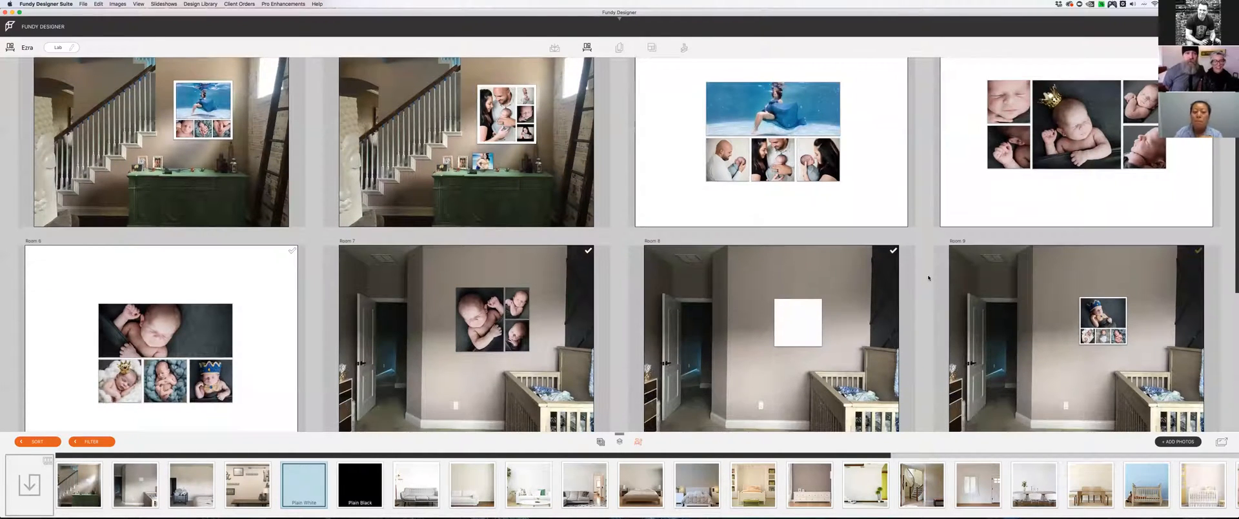
scroll(928, 279, up, 2)
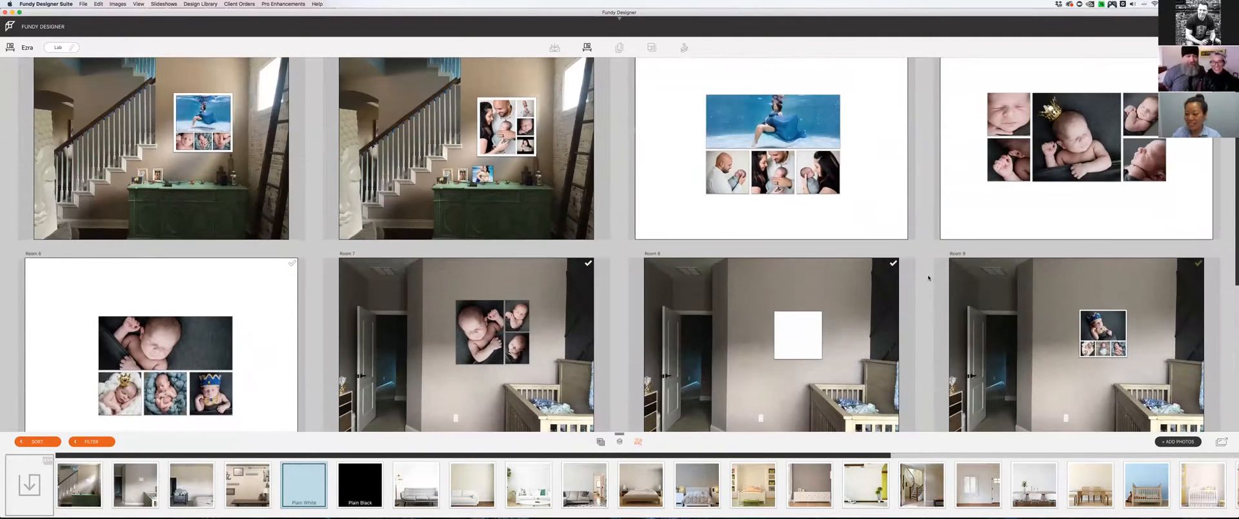
scroll(928, 279, down, 1)
click(1035, 286)
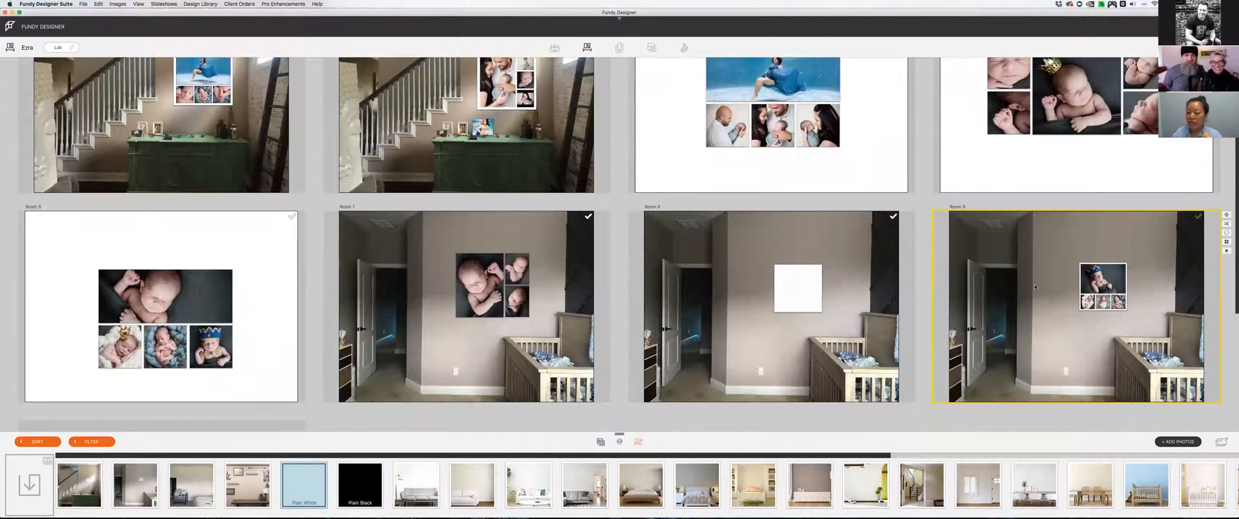
double_click(1036, 286)
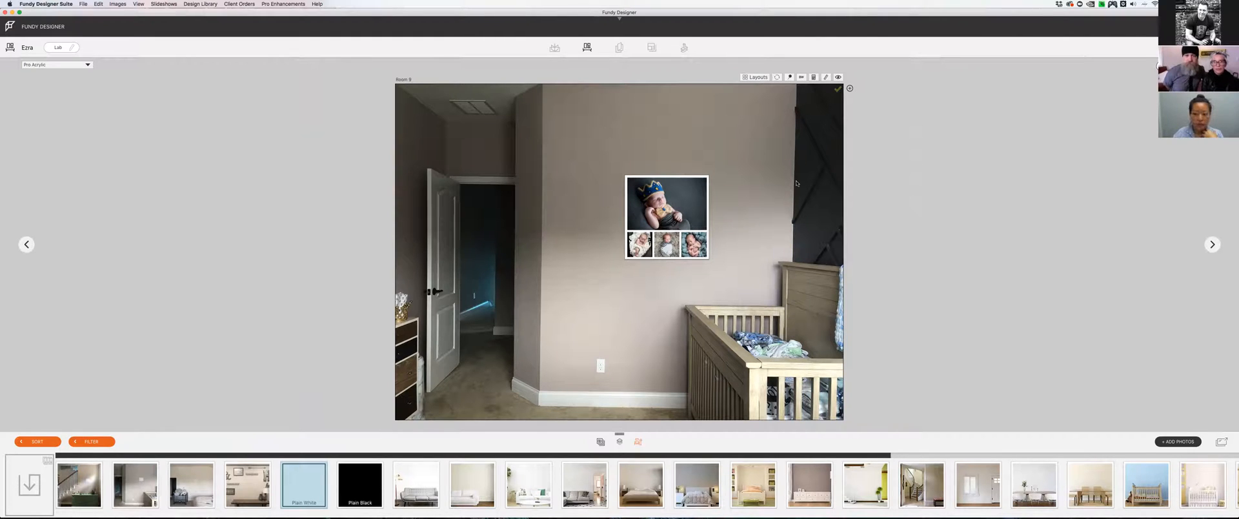
key(Right)
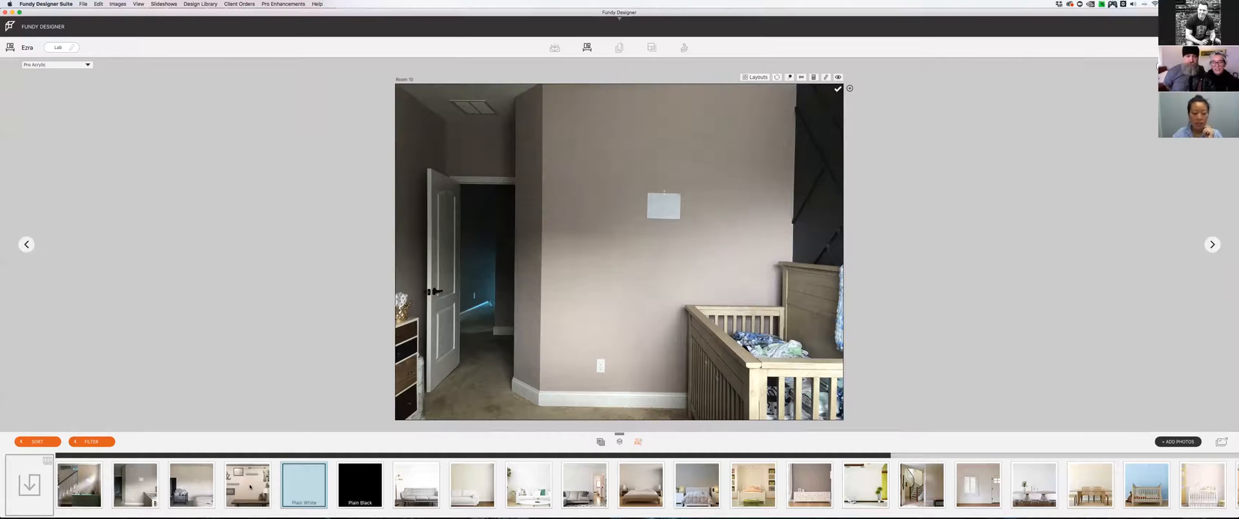
click(250, 486)
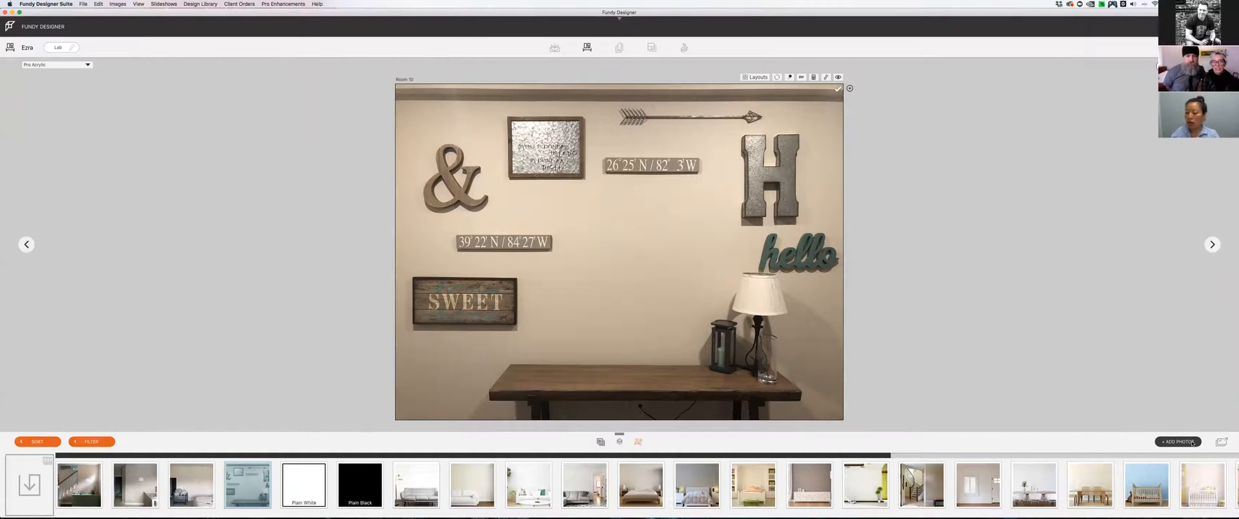
Try importing the portrait JPG with the photo-collage backdrop from the All DL folder in Downloads as a custom room background.
click(1222, 442)
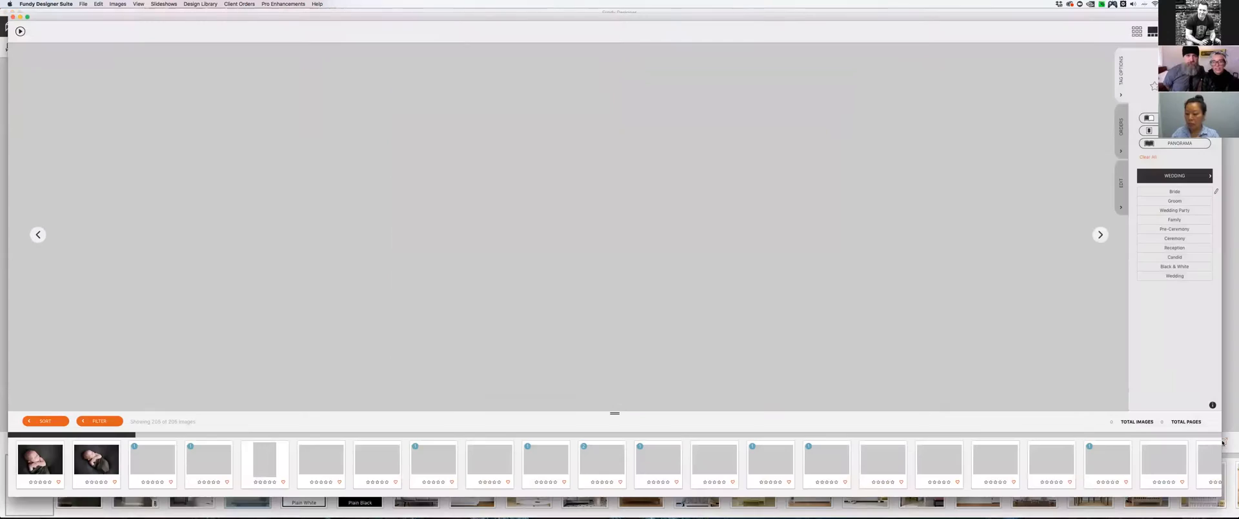
click(13, 17)
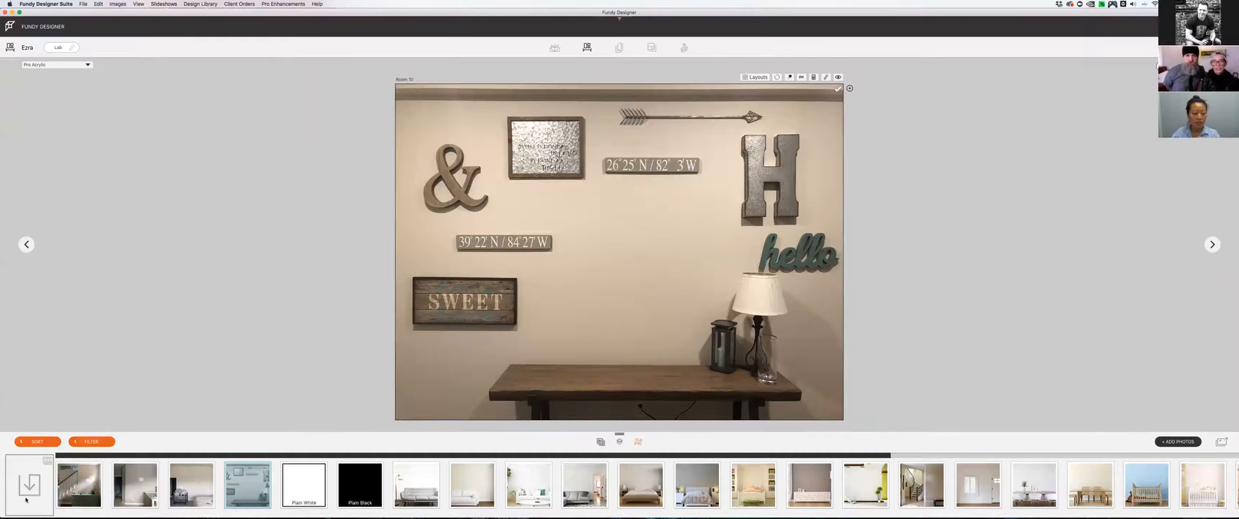
click(29, 484)
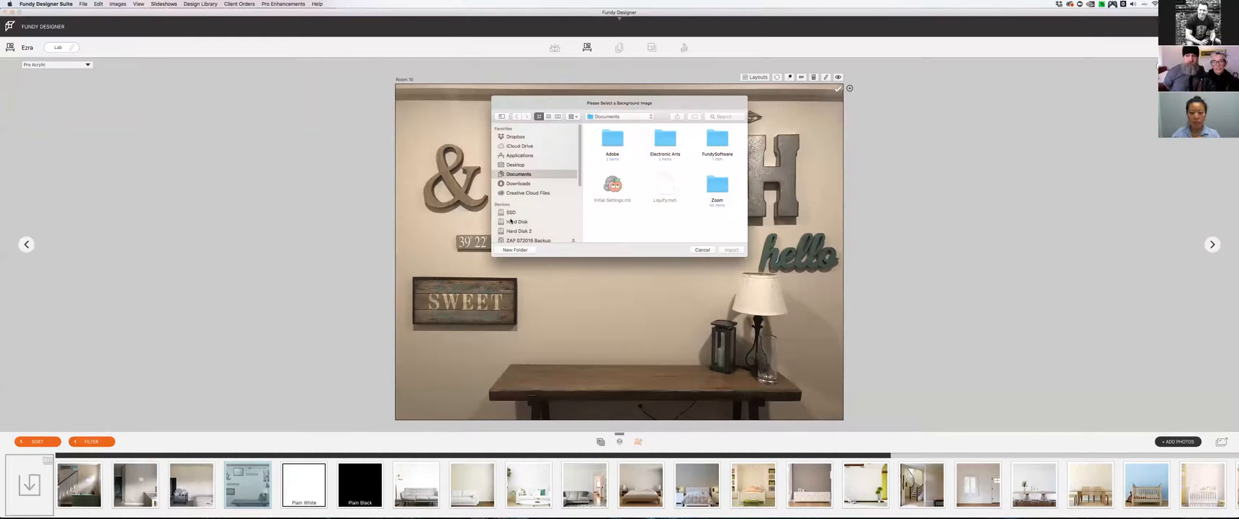
click(524, 184)
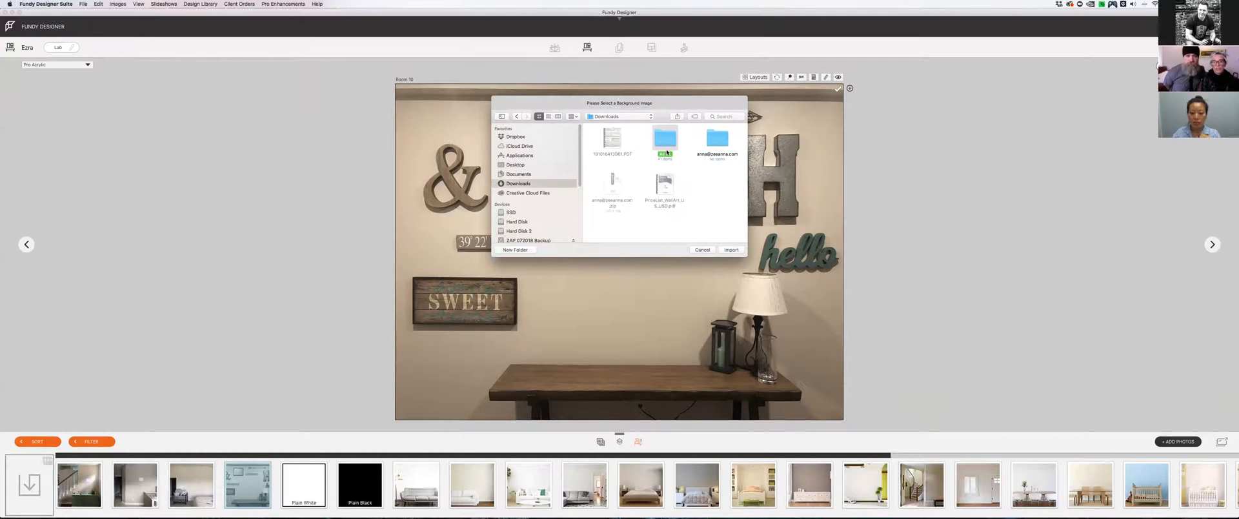
scroll(671, 162, down, 10)
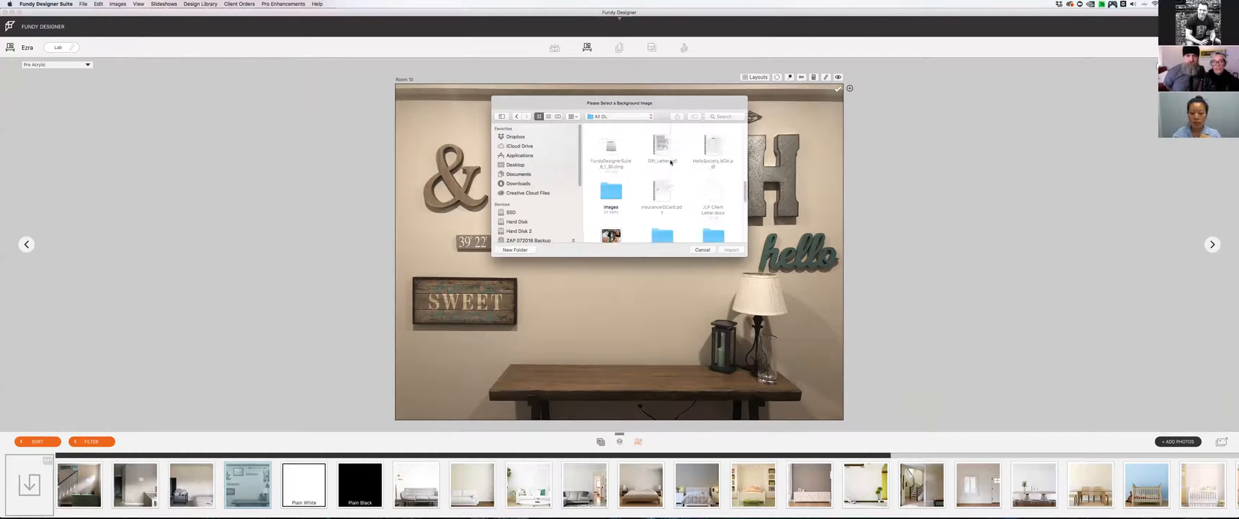
scroll(671, 162, down, 5)
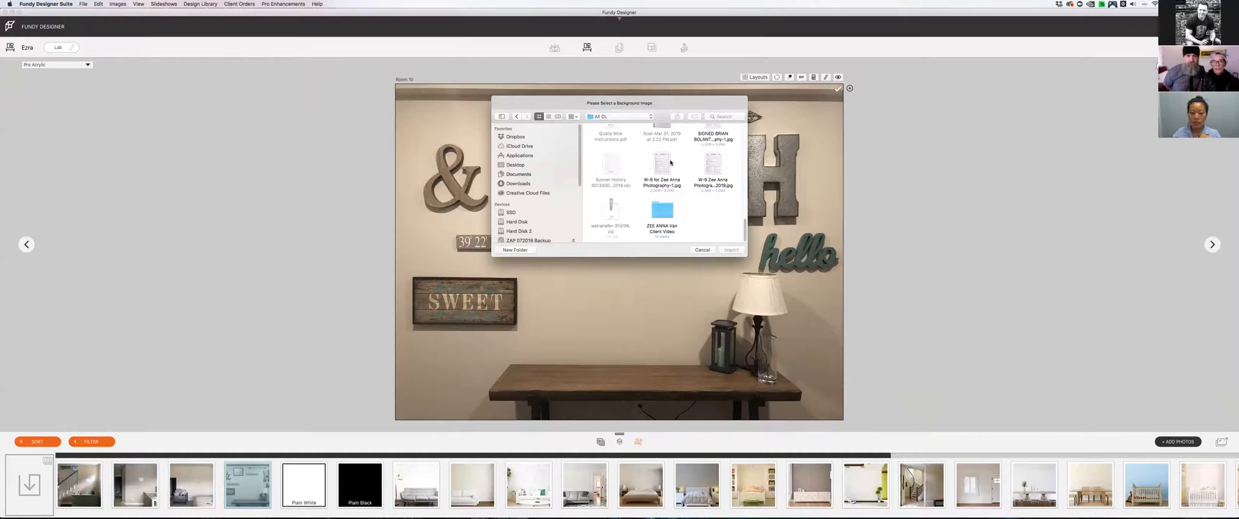
scroll(682, 199, up, 15)
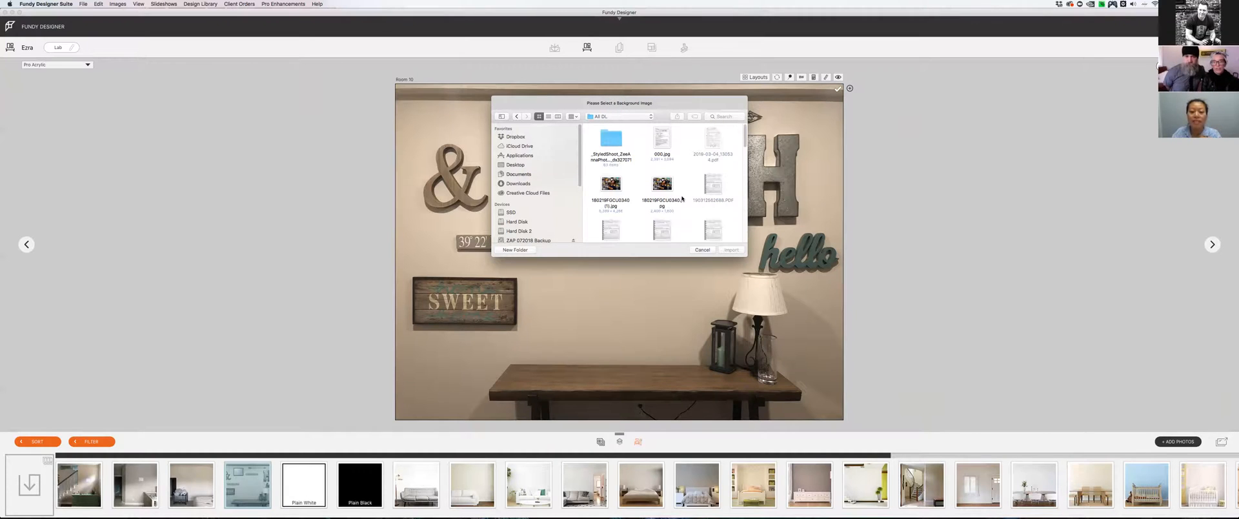
click(664, 186)
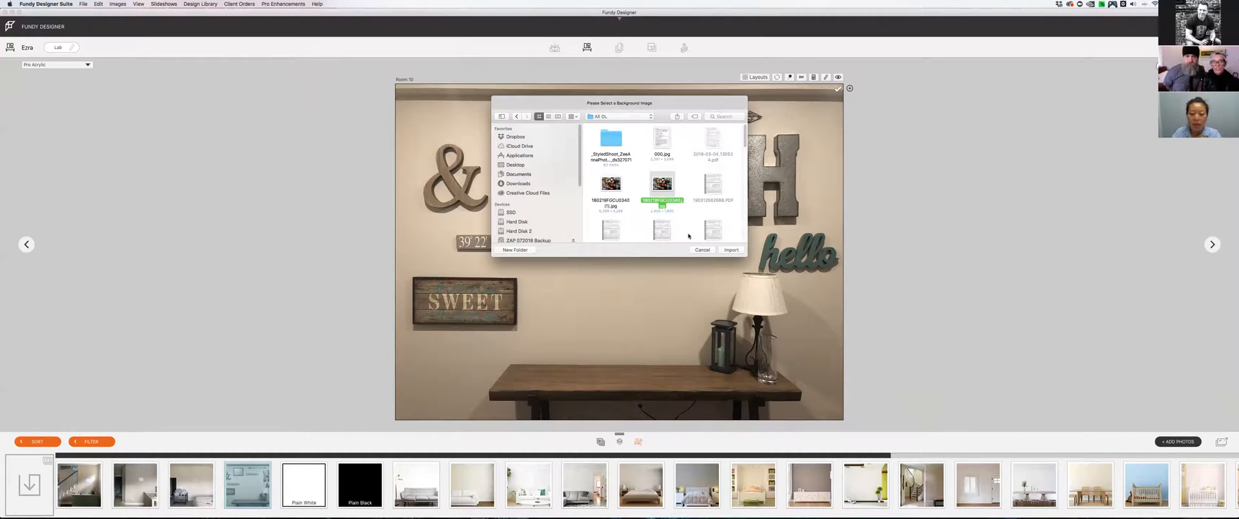
click(729, 249)
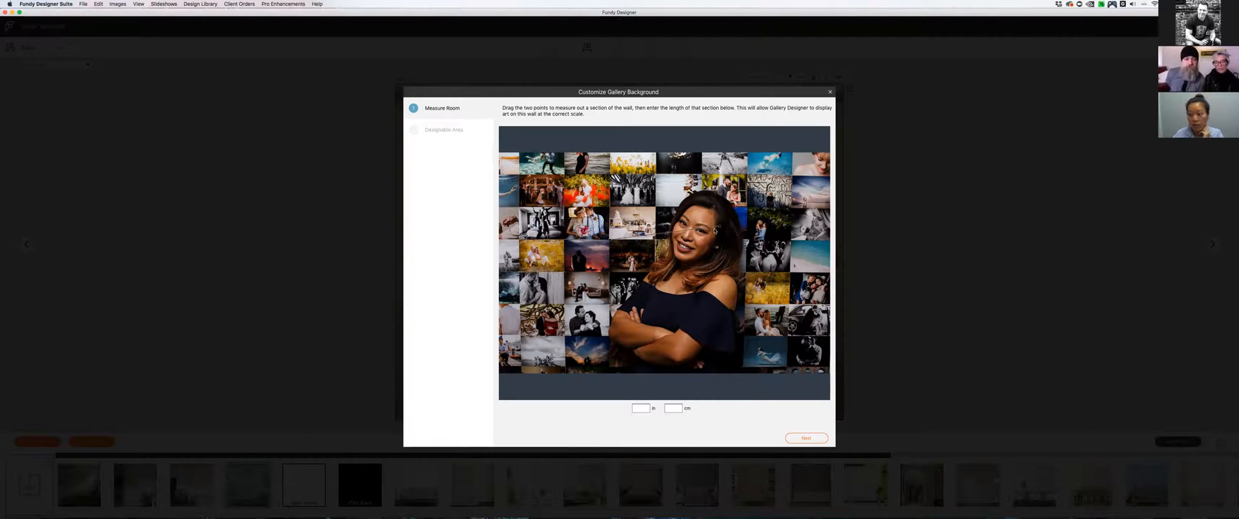
Mark a section of the portrait background for measuring and try 7 in as its length.
drag(718, 226, 654, 240)
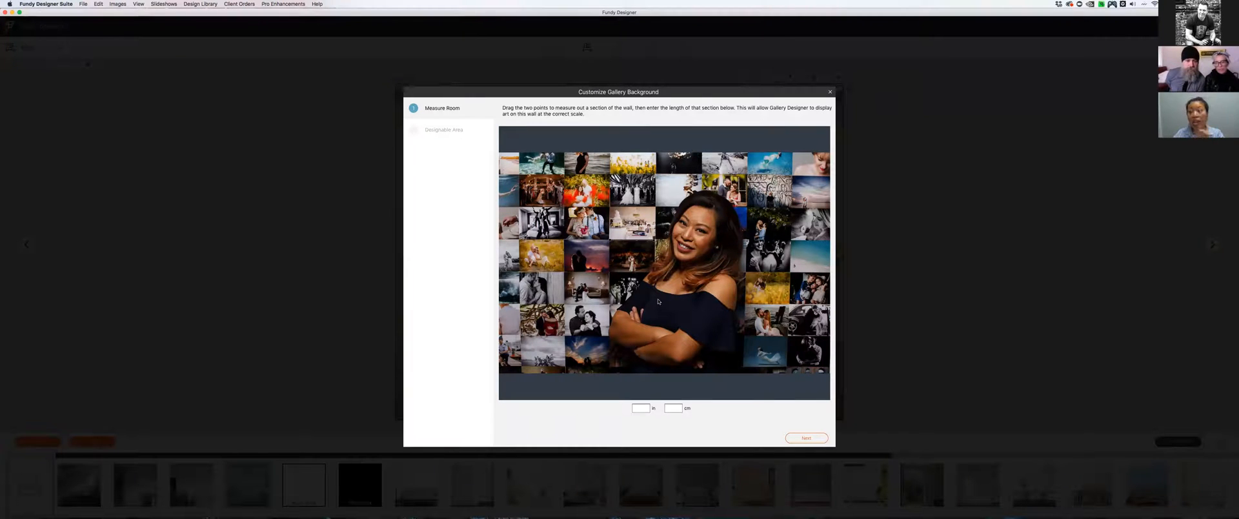
click(646, 408)
text(7)
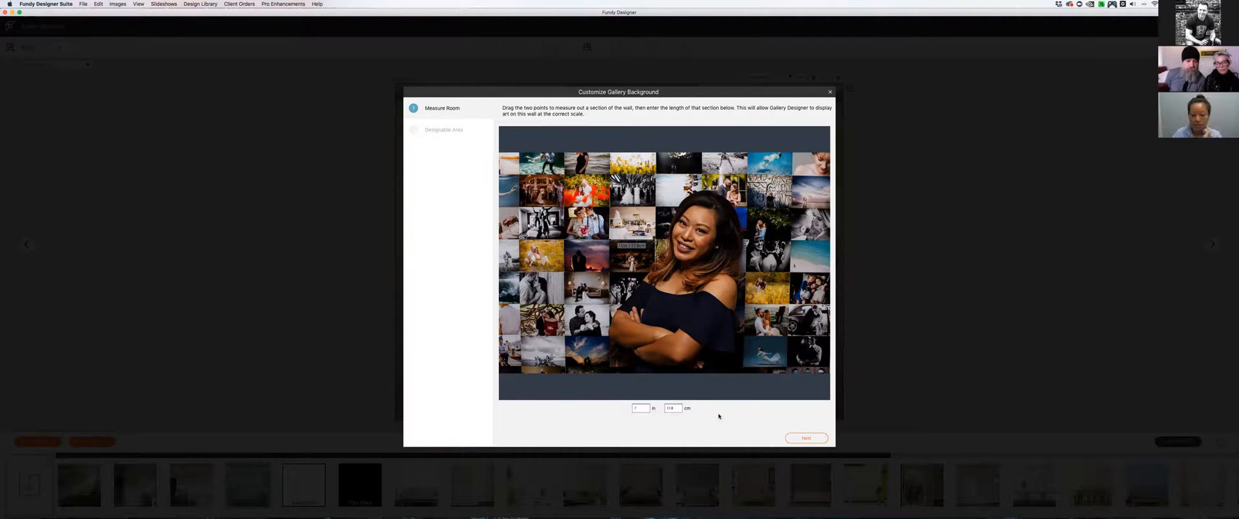
click(802, 437)
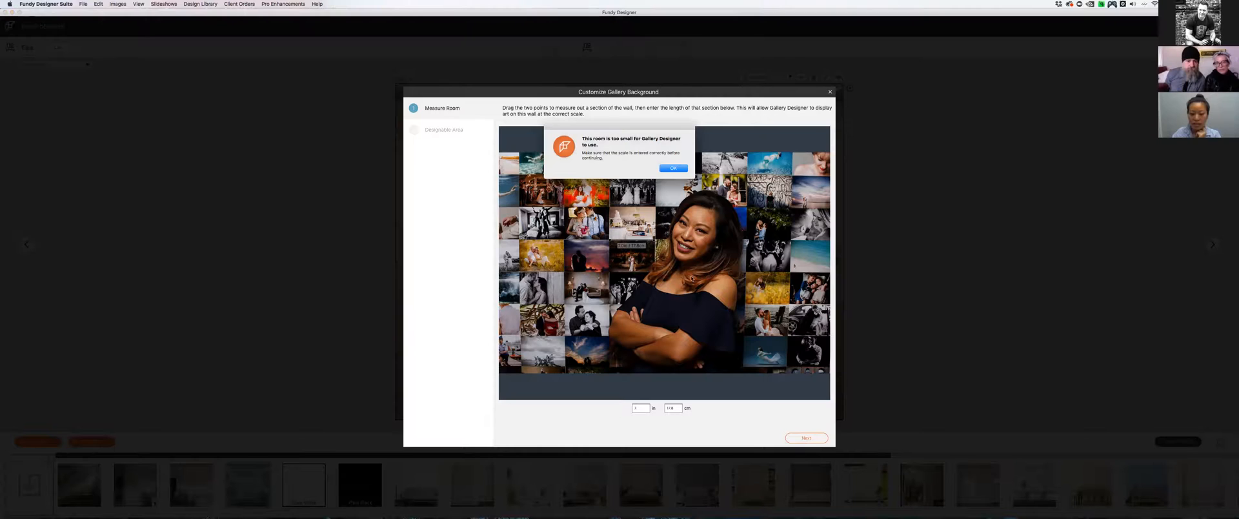
click(671, 169)
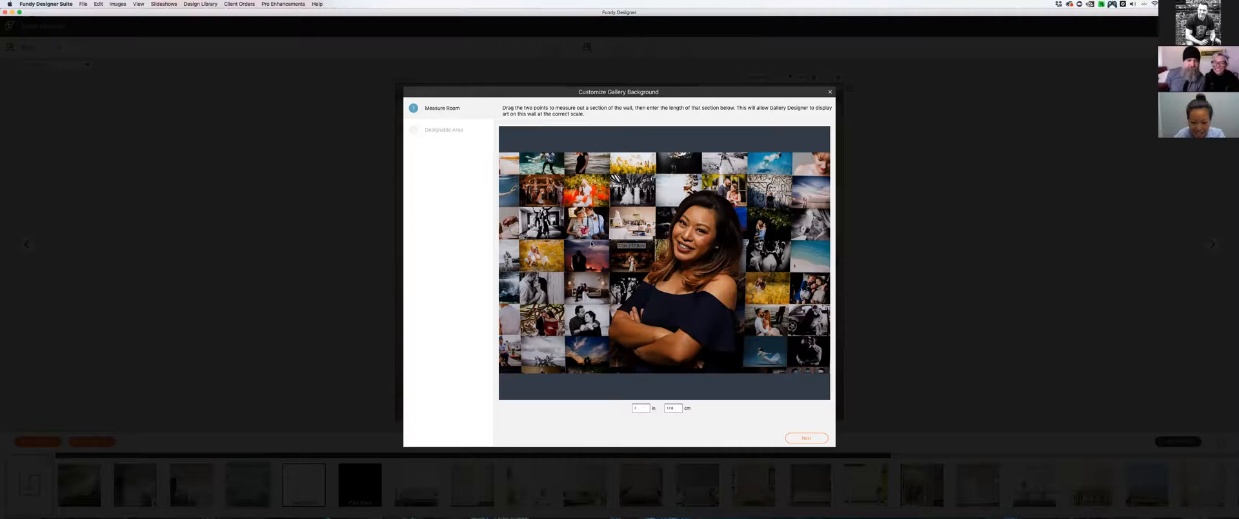
Try 21 in as the length of the measured section and cancel the background customization.
drag(647, 408, 615, 409)
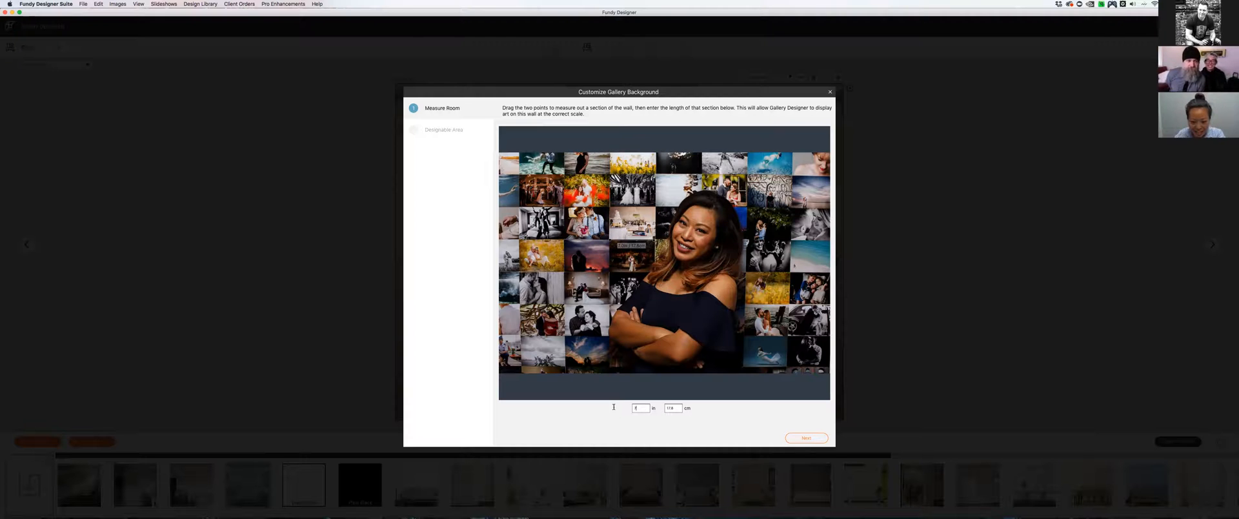
key(BackSpace)
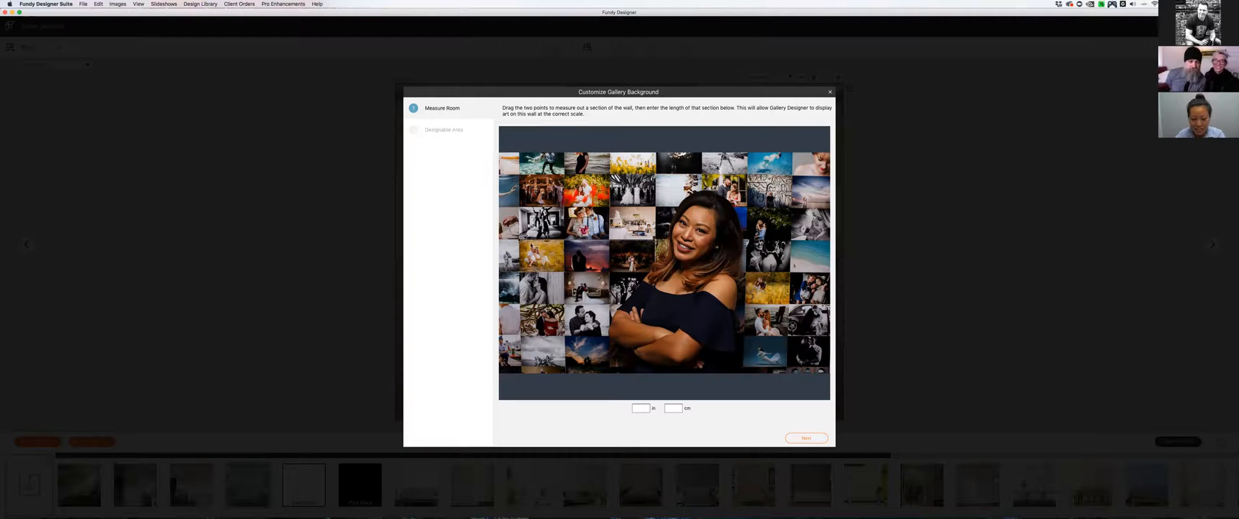
text(21)
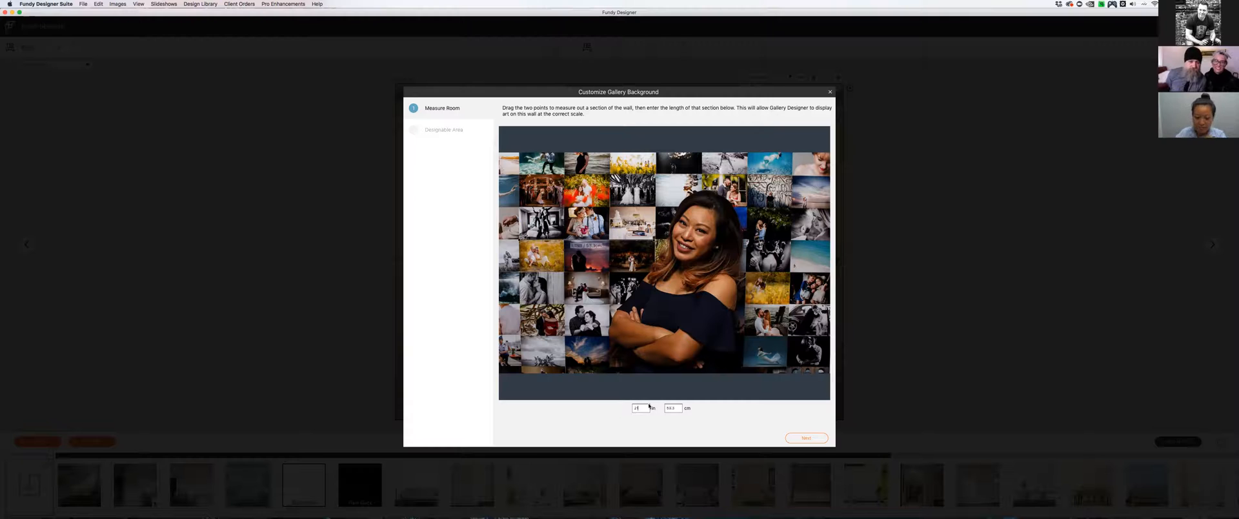
click(814, 439)
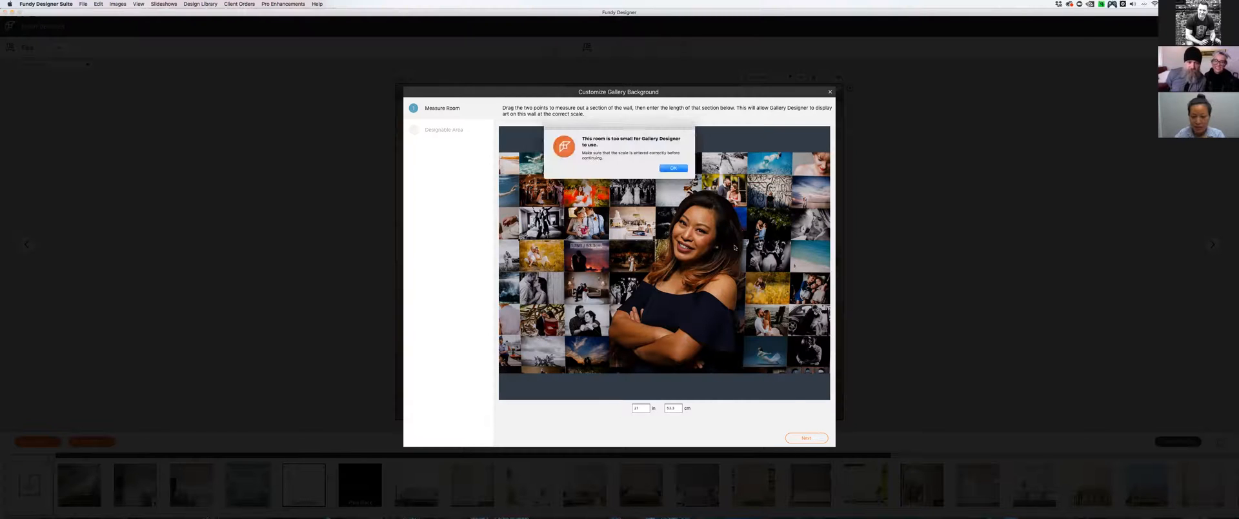
click(673, 169)
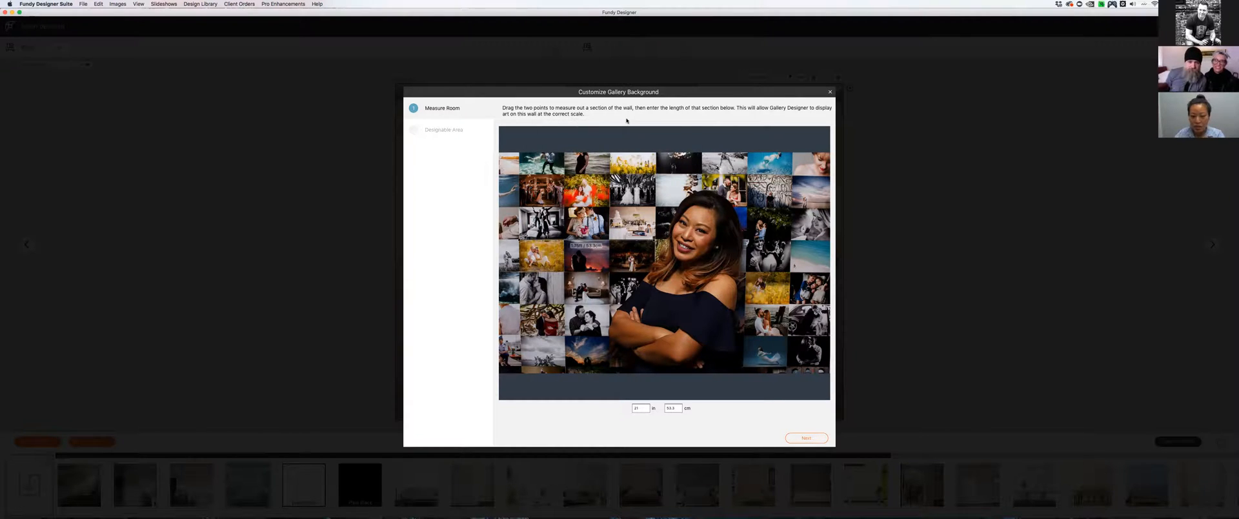
click(830, 92)
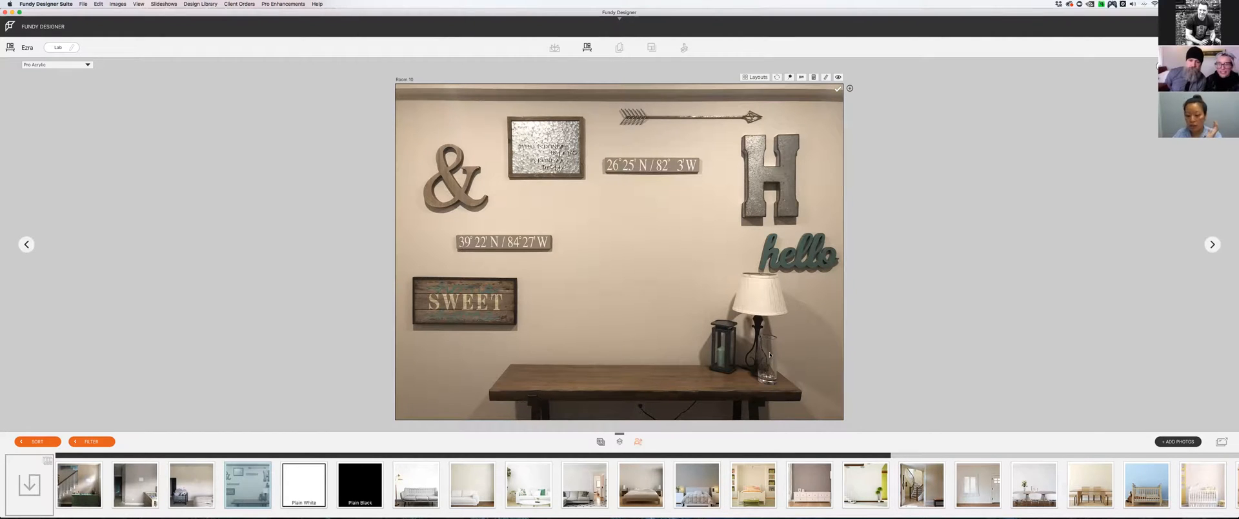
Place the photo of the newborn on the dark blanket on Room 10's wall and enlarge it to a wide landscape print.
click(601, 441)
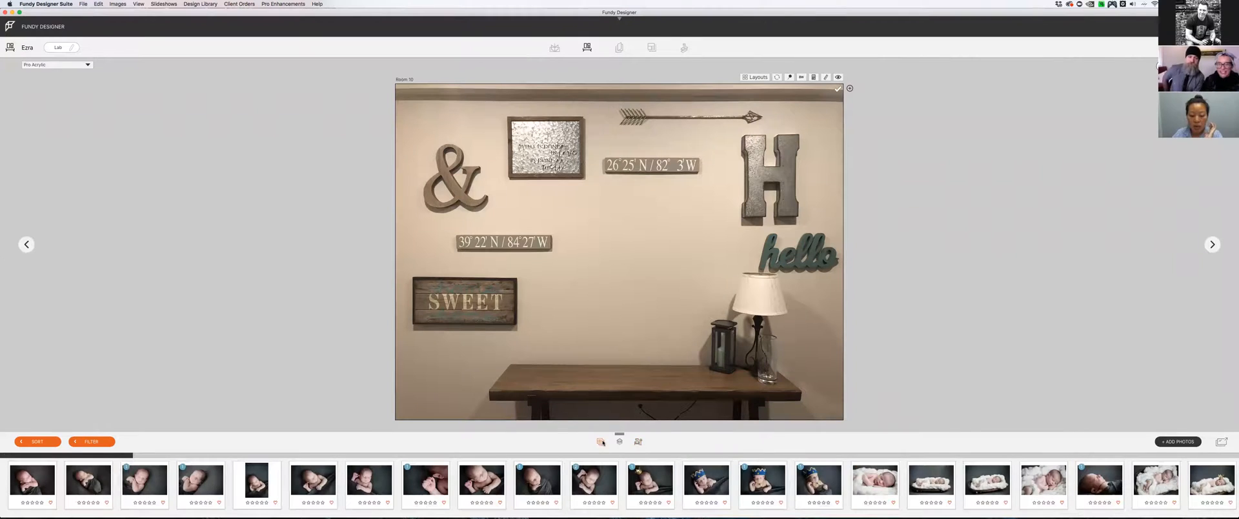
drag(602, 288, 635, 255)
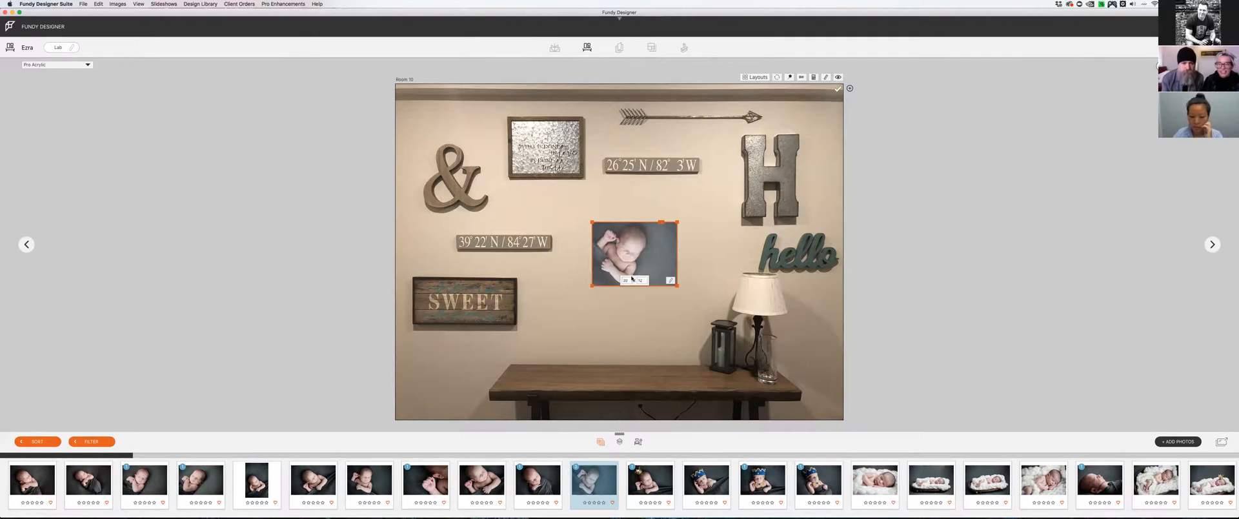
key(Return)
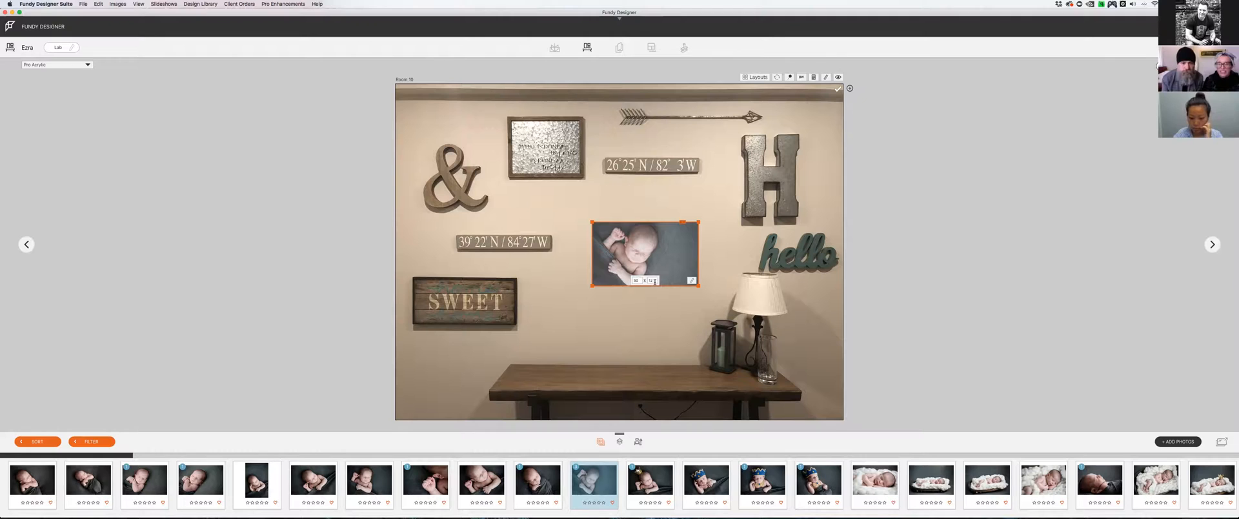
key(Return)
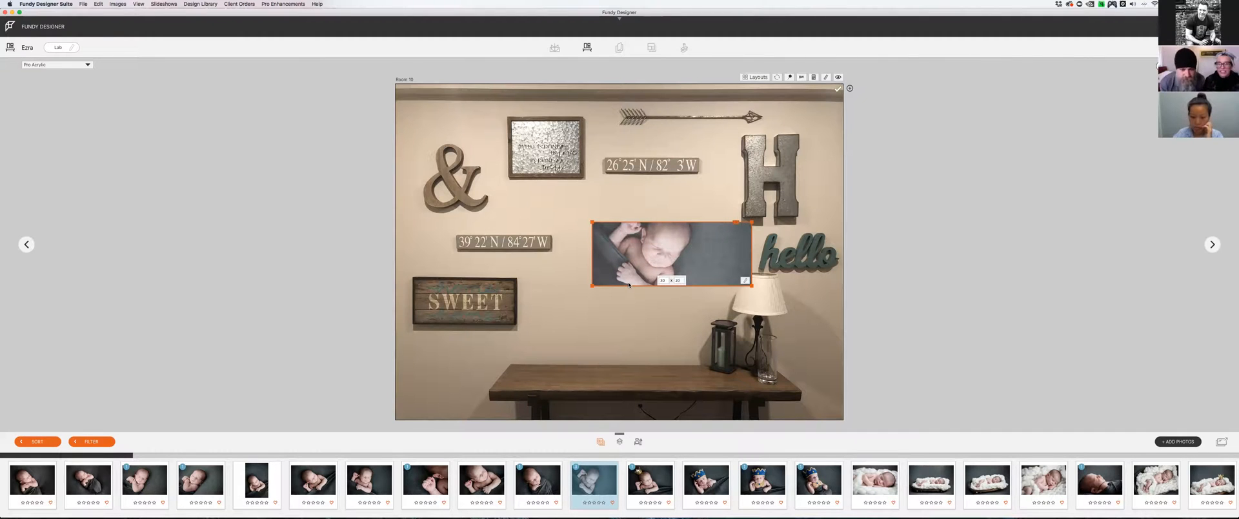
double_click(655, 281)
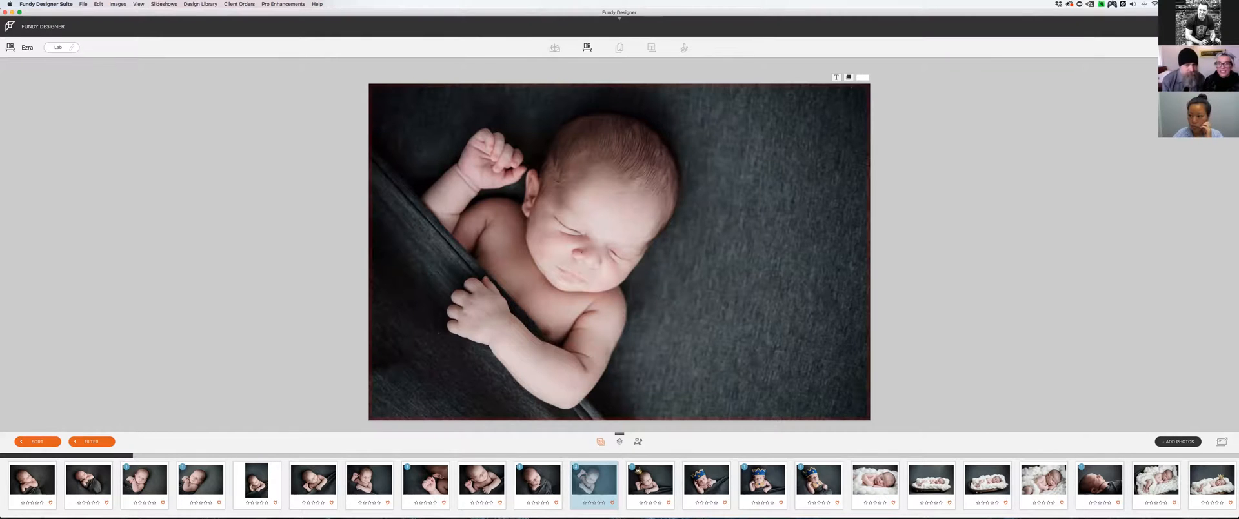
click(1041, 114)
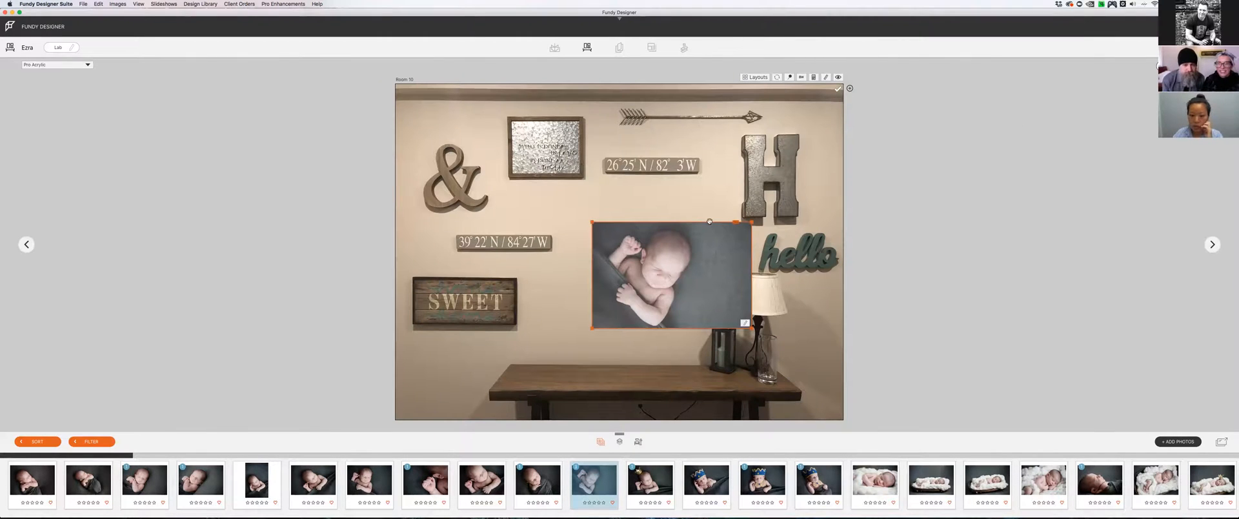
Move the newborn print up into the empty wall space between the SWEET sign and the hello sign.
drag(721, 248, 692, 227)
drag(680, 195, 680, 192)
click(646, 328)
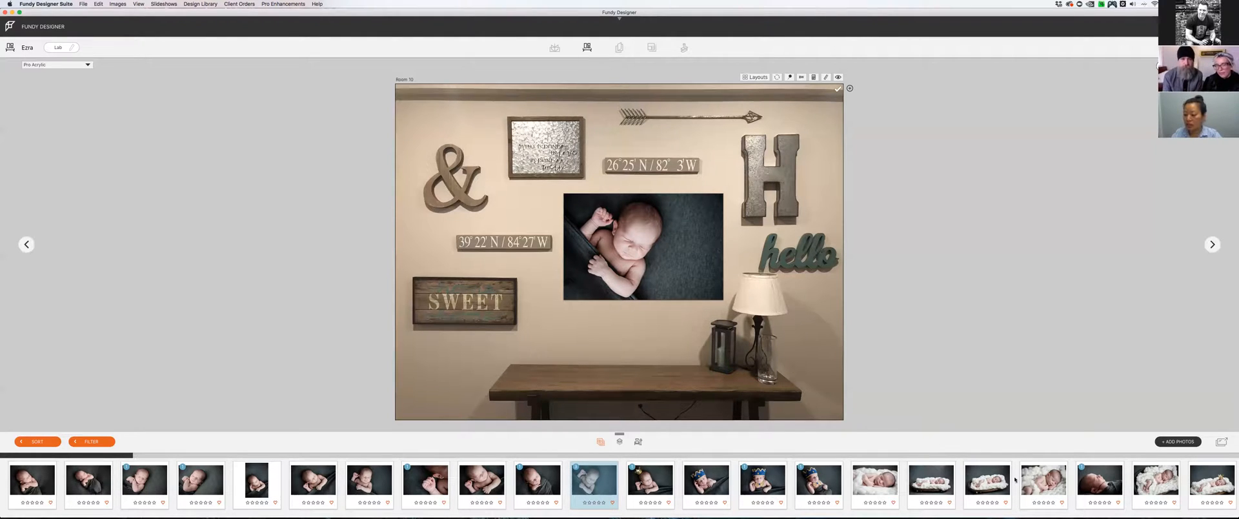
Swap the print's image for the newborn on the white knit blanket and then for the newborn in the blue knitted nest.
drag(1029, 474, 625, 266)
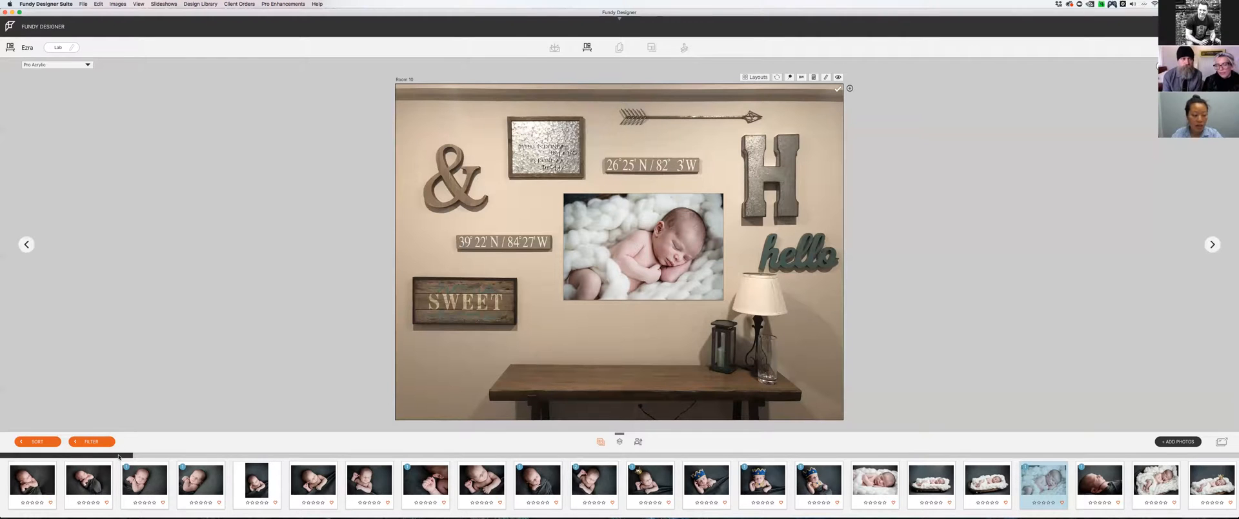
drag(118, 456, 265, 464)
scroll(264, 463, left, 3)
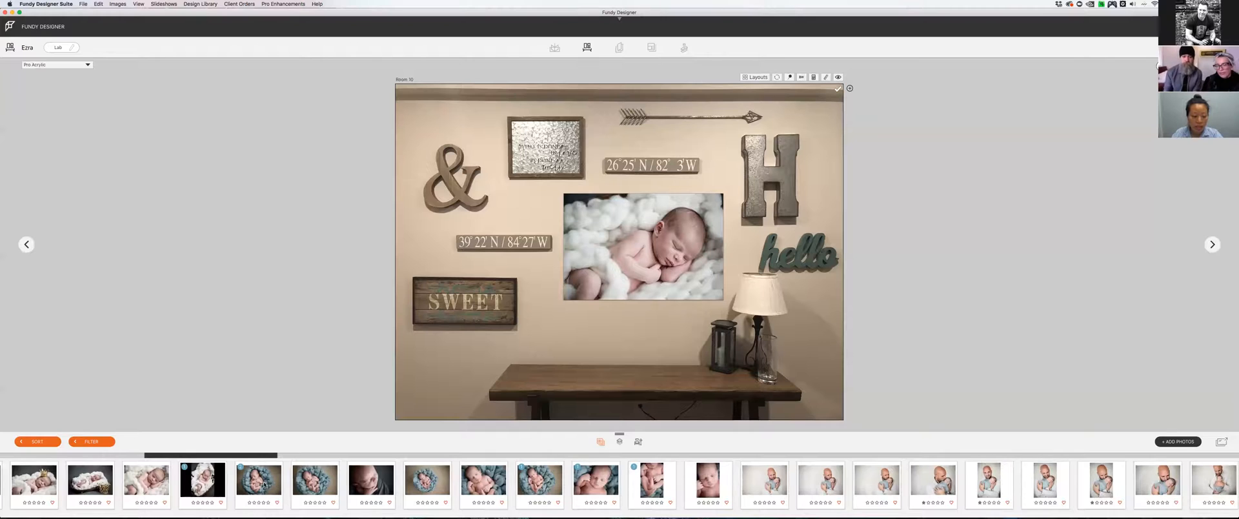
drag(264, 484, 660, 234)
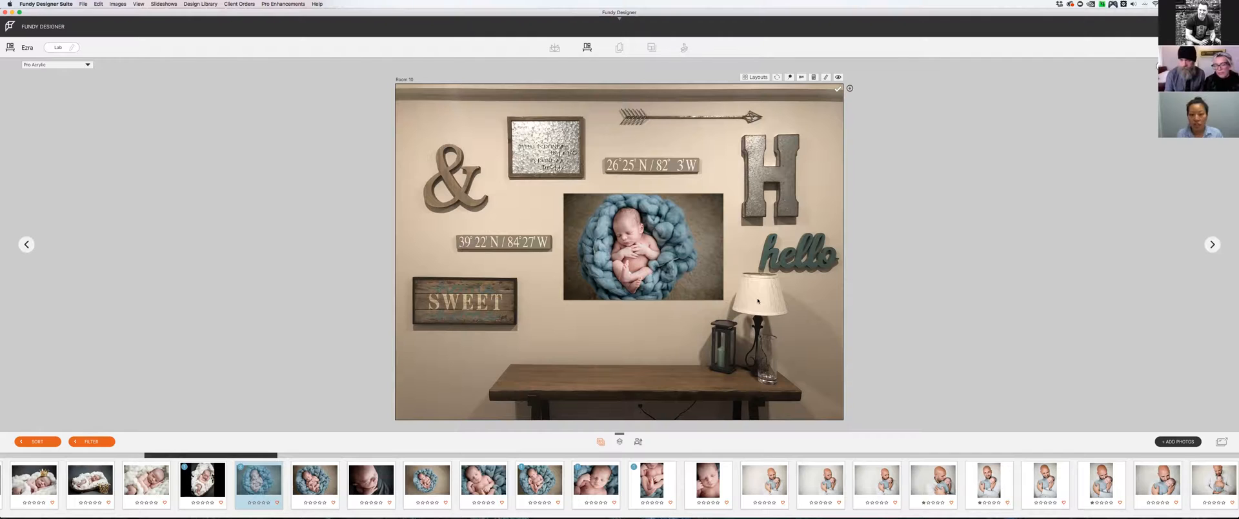
click(694, 235)
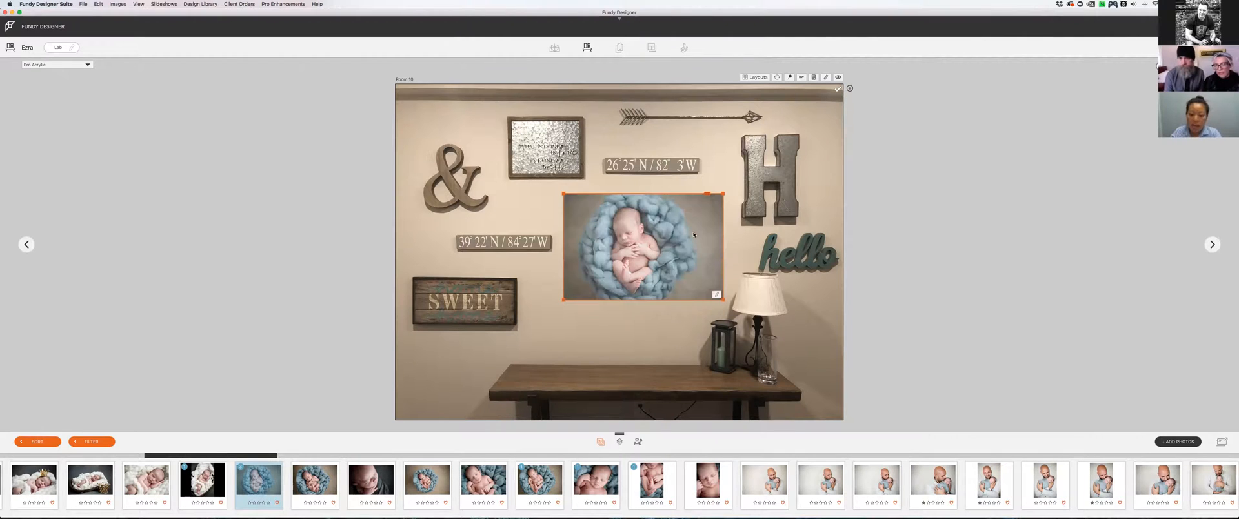
click(657, 211)
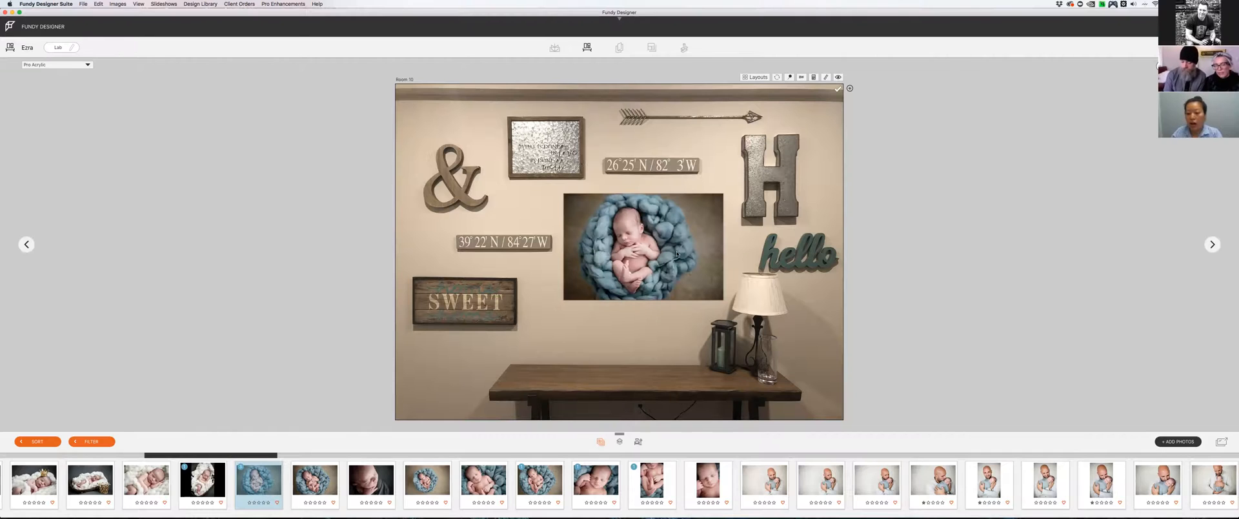
click(672, 254)
click(737, 219)
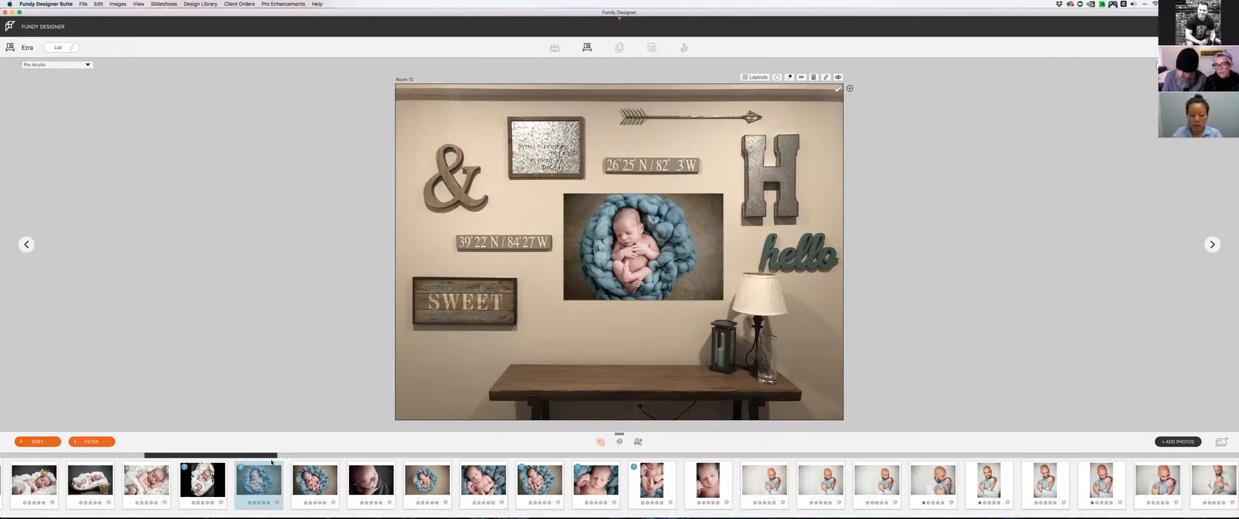
Look further along the project's family photos and return to the overview of all rooms.
drag(279, 456, 452, 458)
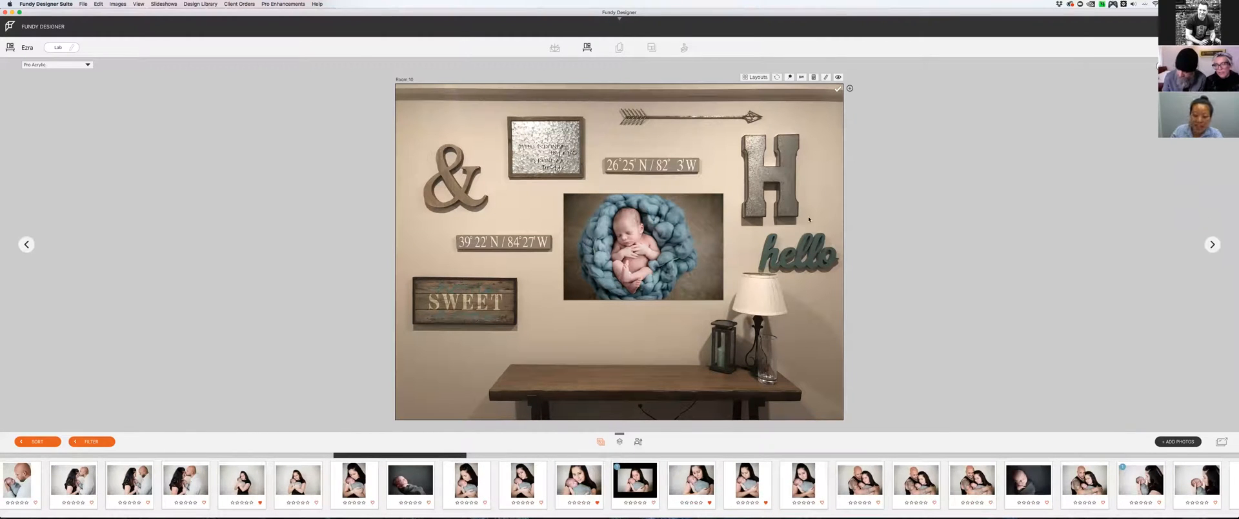
click(1163, 66)
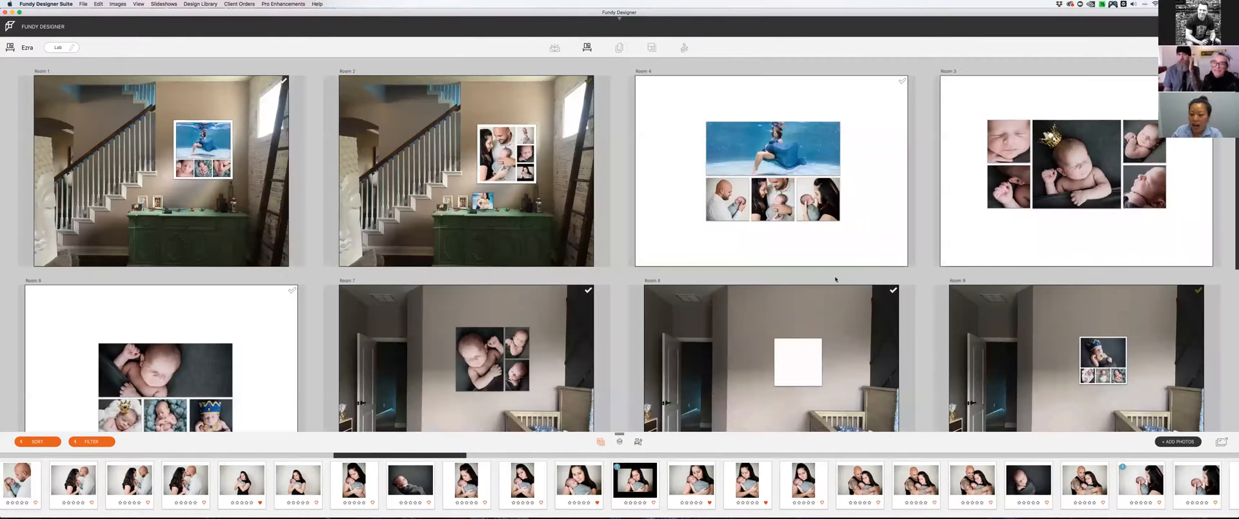
scroll(927, 365, down, 1)
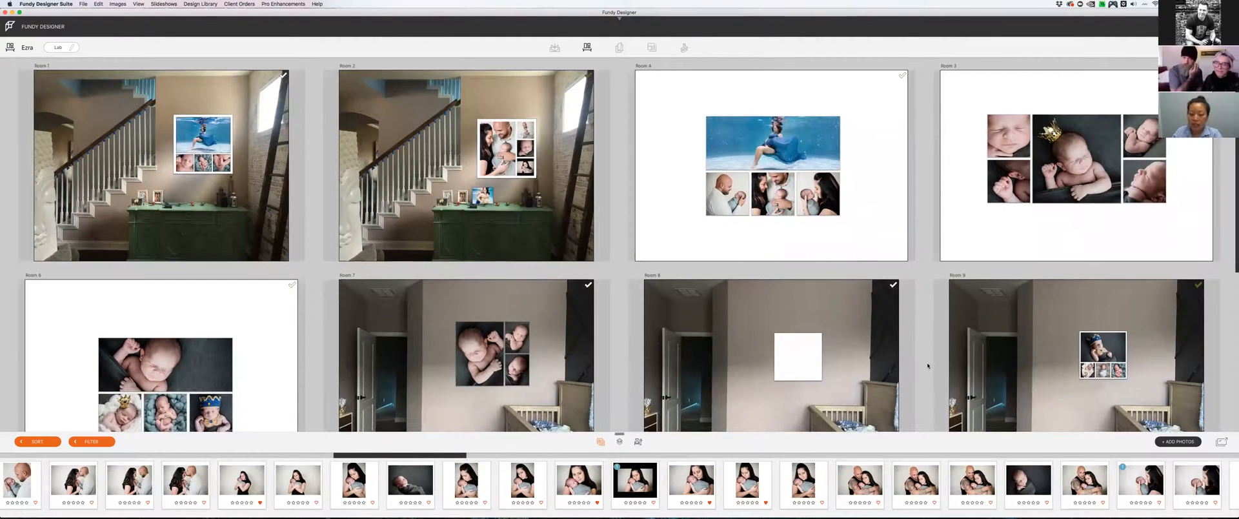
Look over all the room designs in the overview, from the staircase rooms to Room 10's decorated wall.
scroll(927, 365, down, 5)
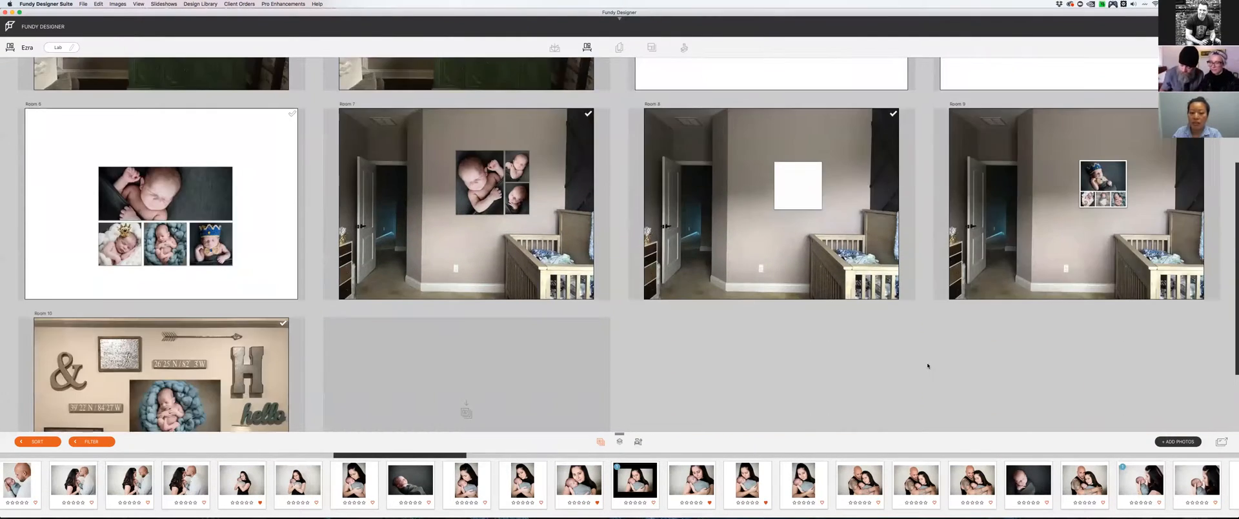
scroll(927, 365, down, 1)
scroll(927, 365, down, 2)
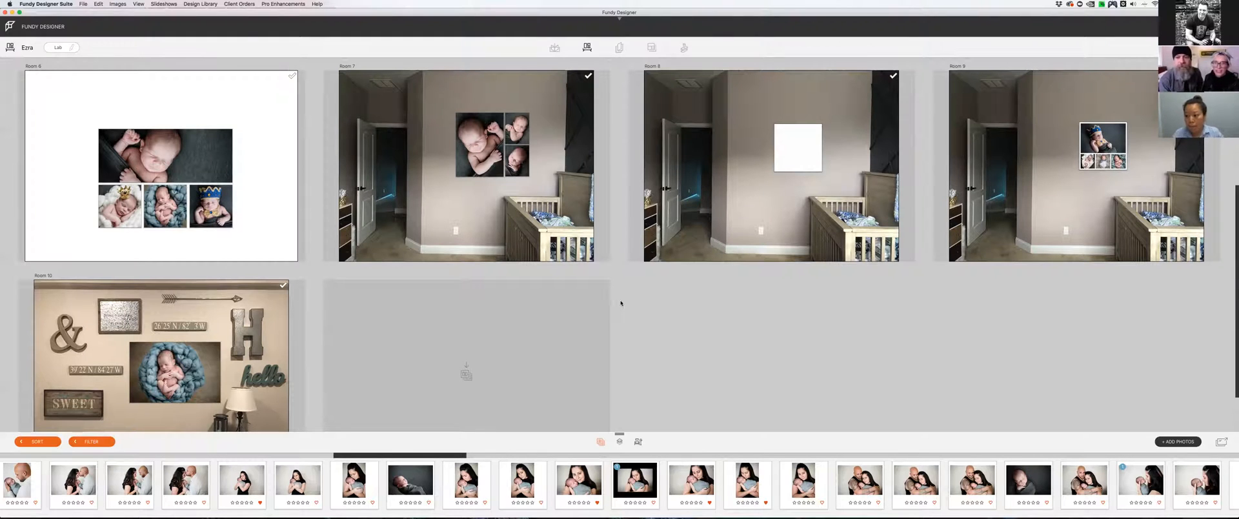
mouse_move(637, 211)
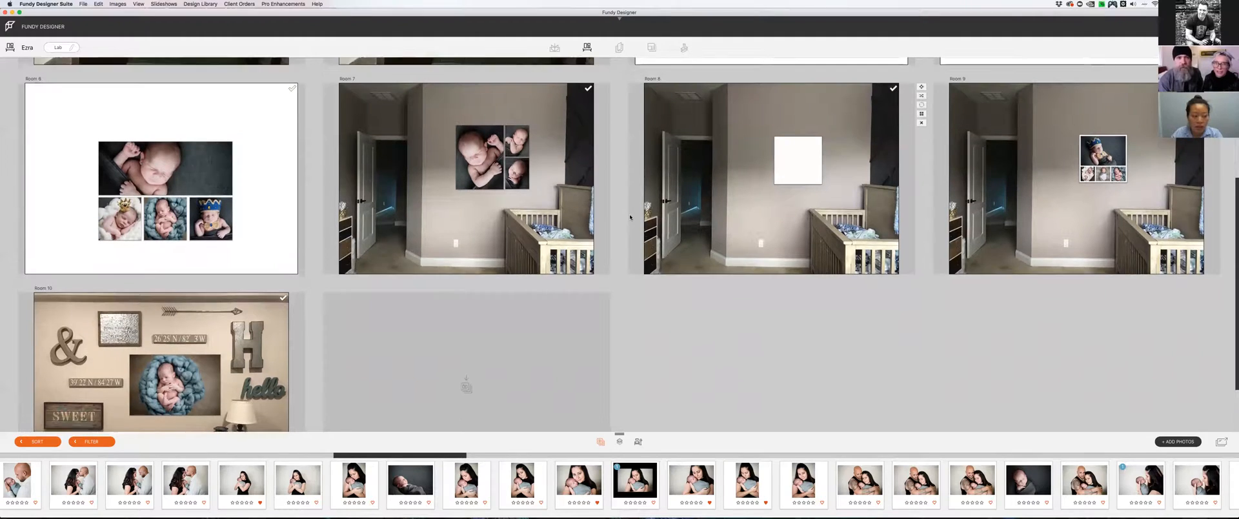
scroll(630, 217, up, 6)
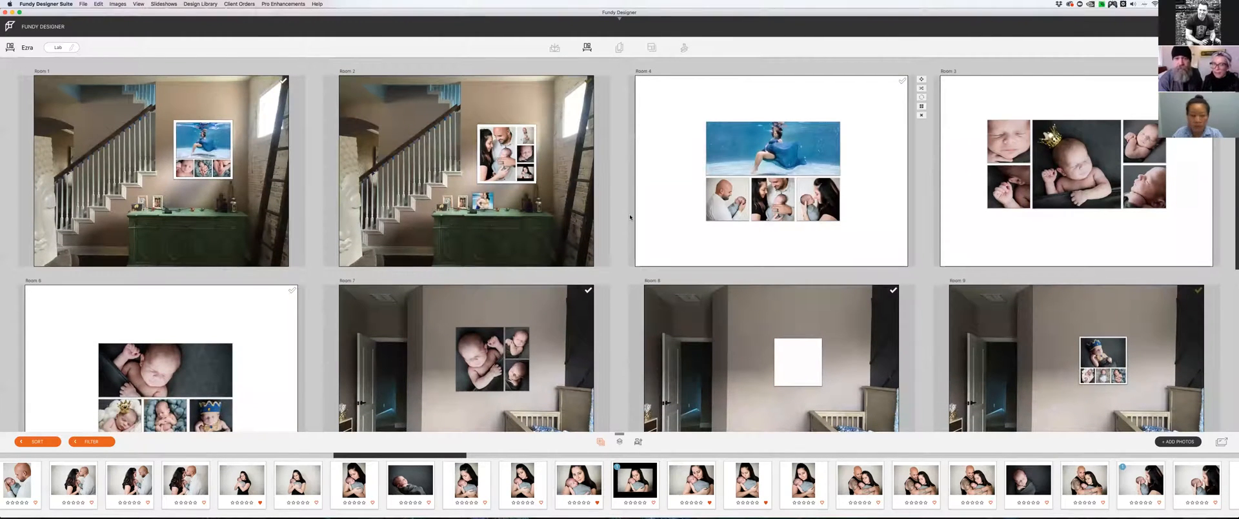
scroll(630, 217, down, 2)
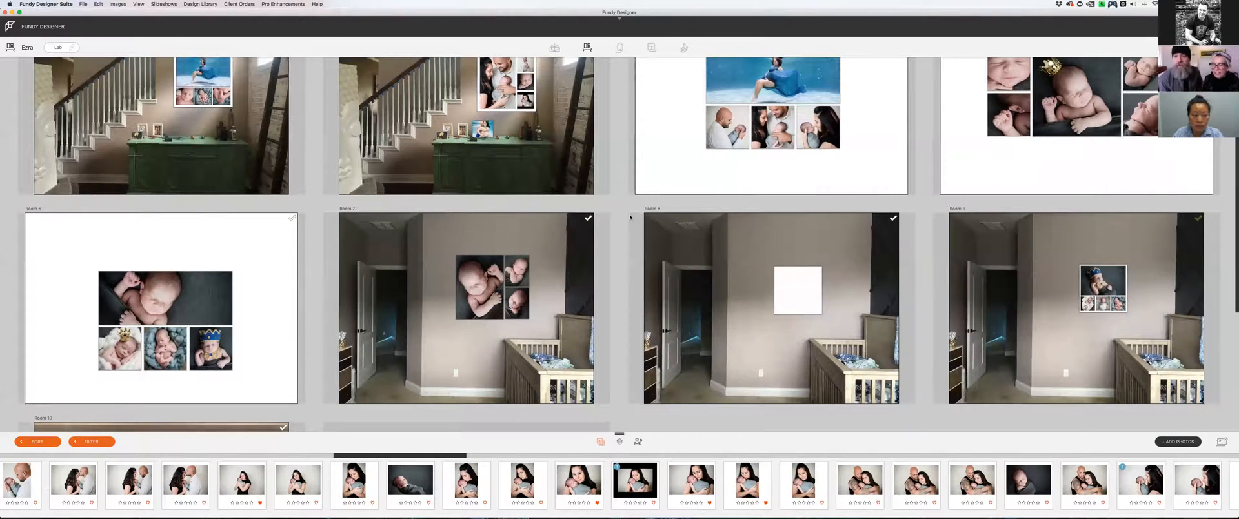
scroll(630, 217, up, 2)
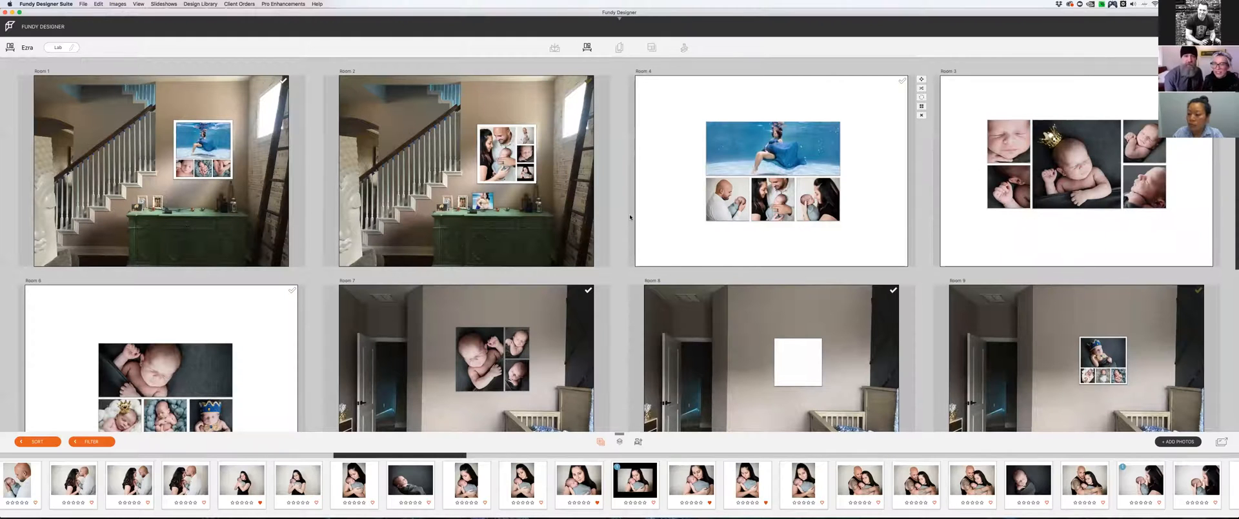
scroll(630, 217, down, 3)
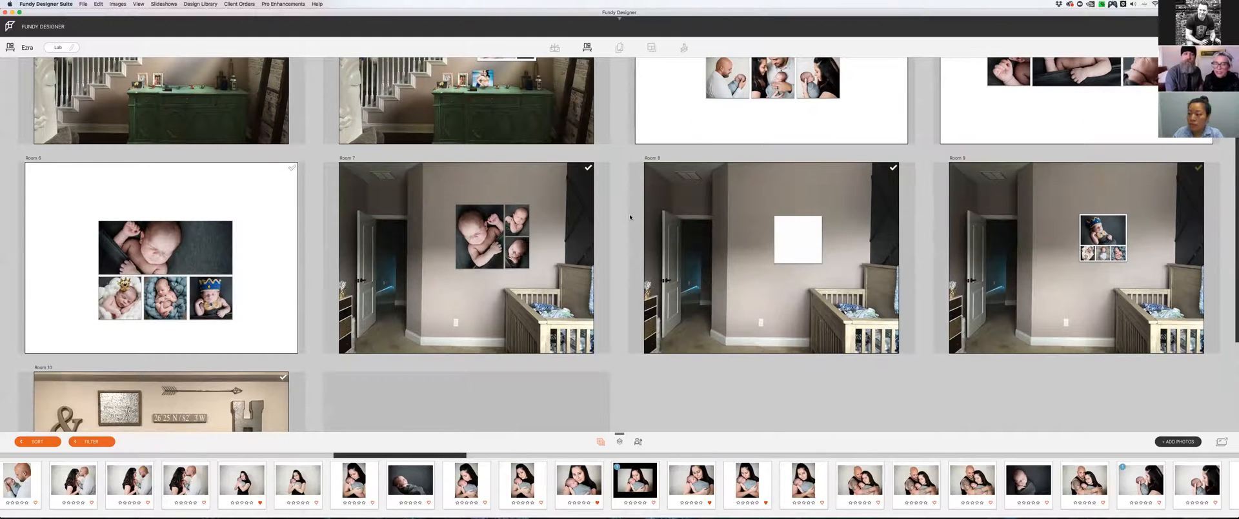
scroll(630, 217, down, 4)
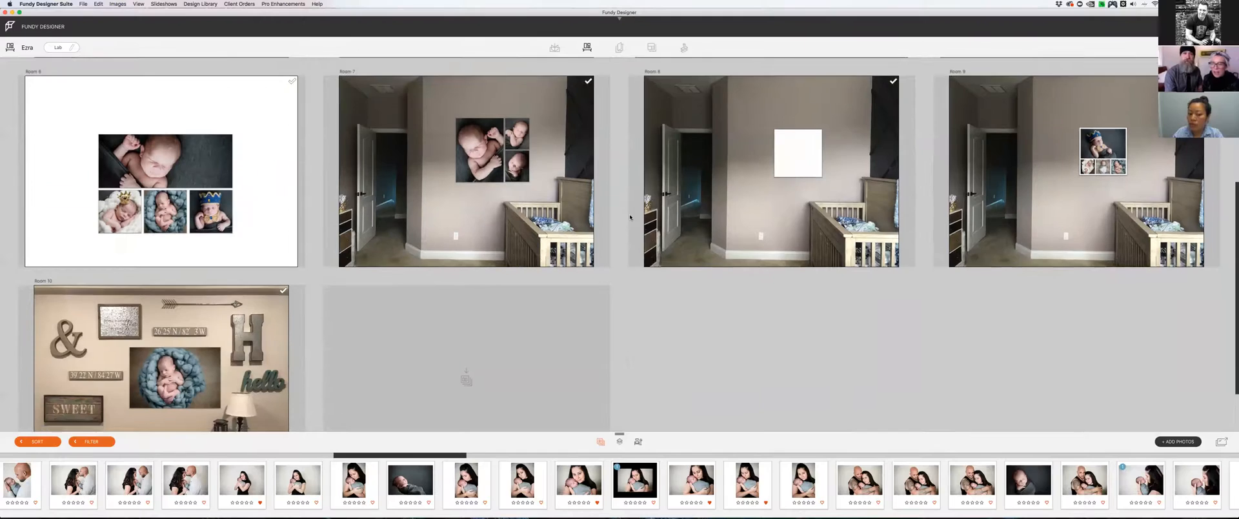
Open Room 10 and check the size of the print showing the newborn in the blue knitted nest.
double_click(242, 325)
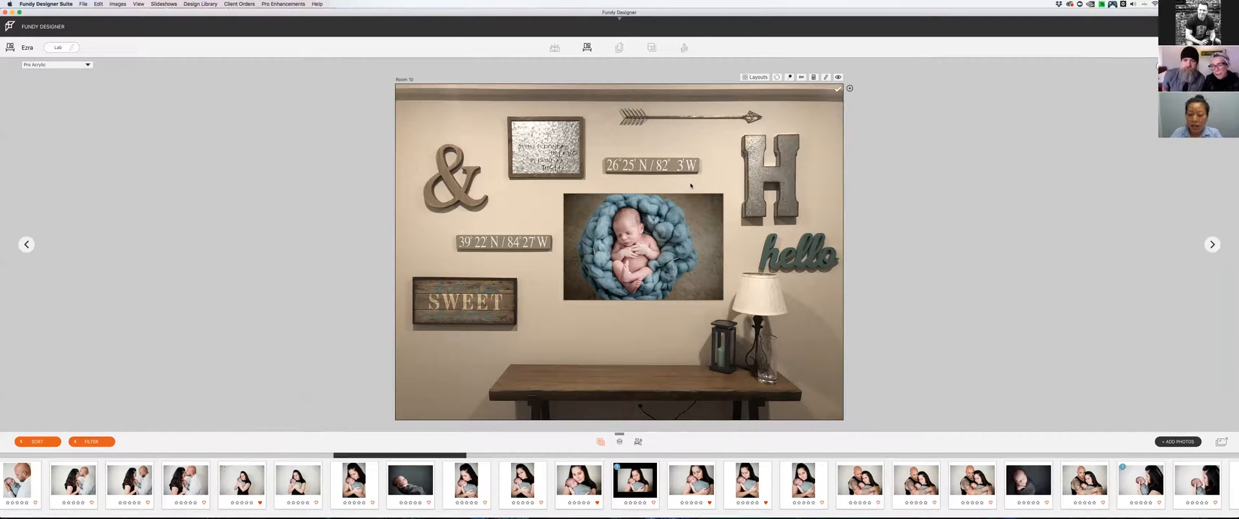
click(650, 220)
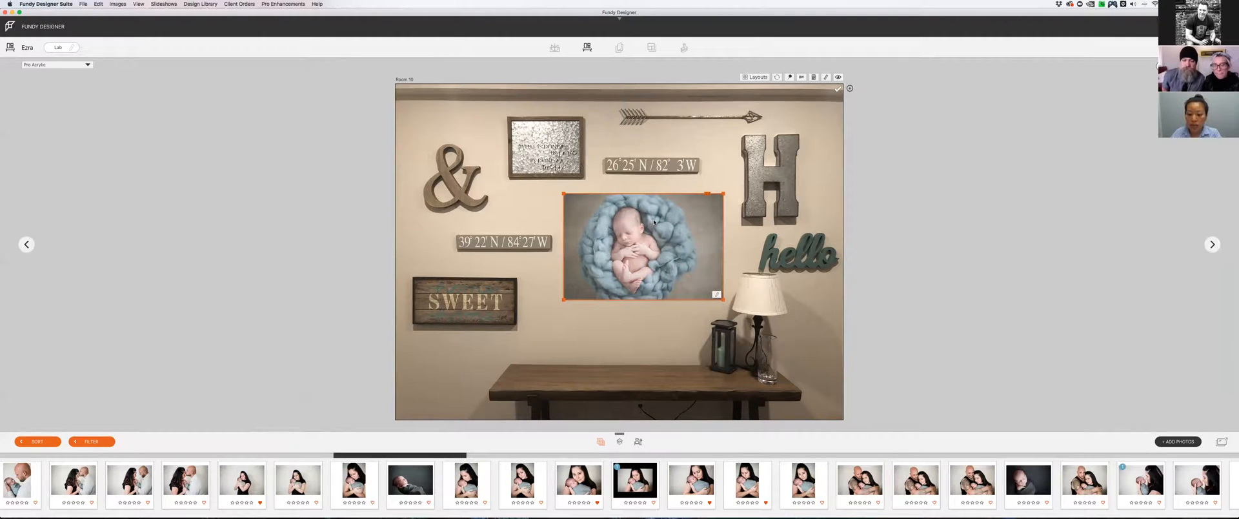
click(717, 296)
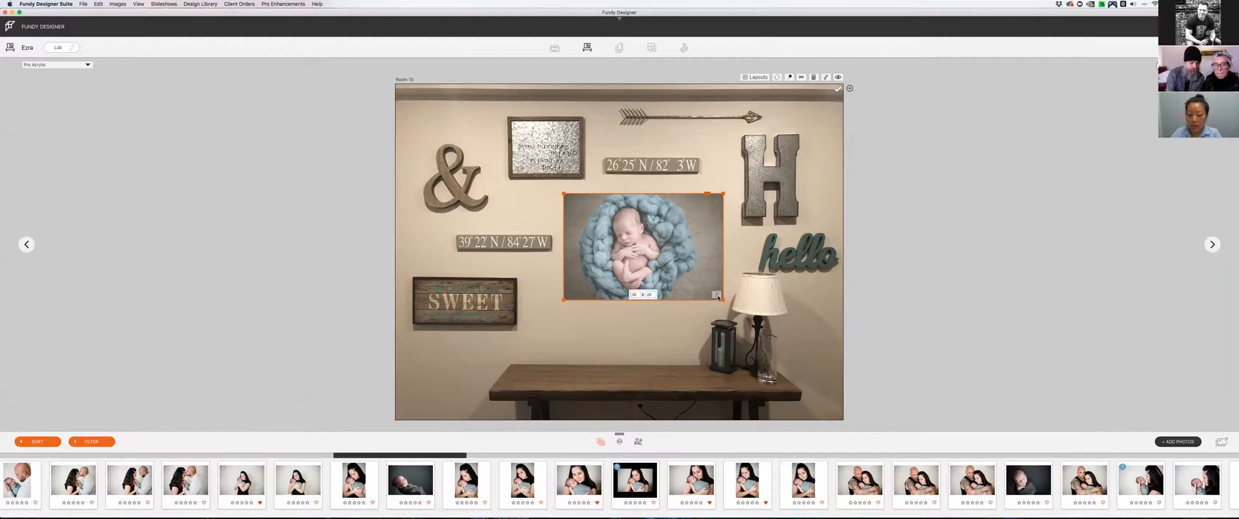
drag(637, 295, 629, 295)
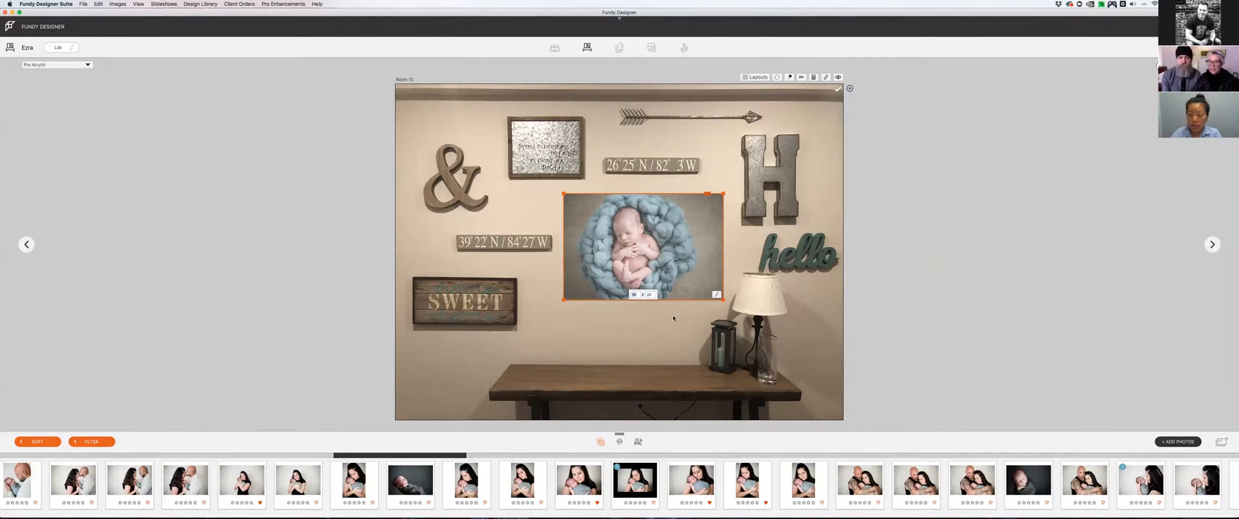
click(645, 295)
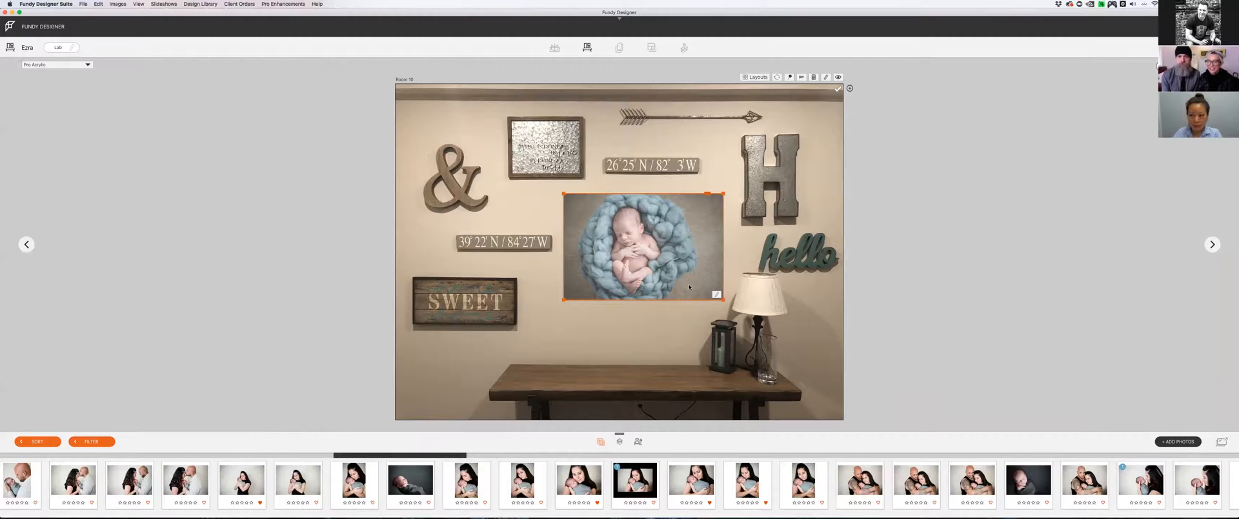
Set the size of the blue-nest newborn print to 60 x 40.
mouse_move(643, 308)
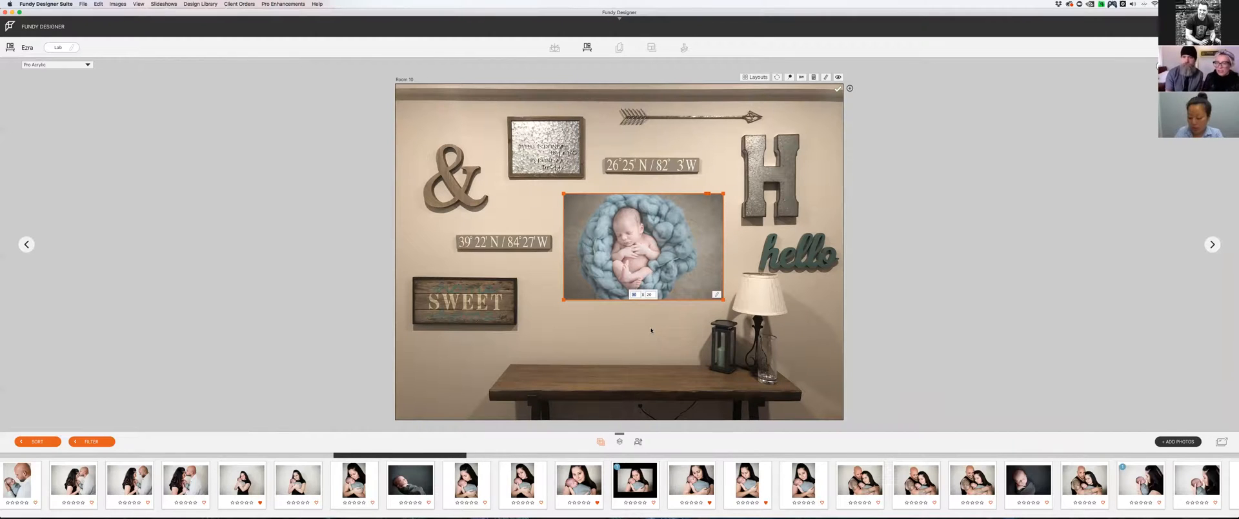
text(40)
key(BackSpace)
key(BackSpace)
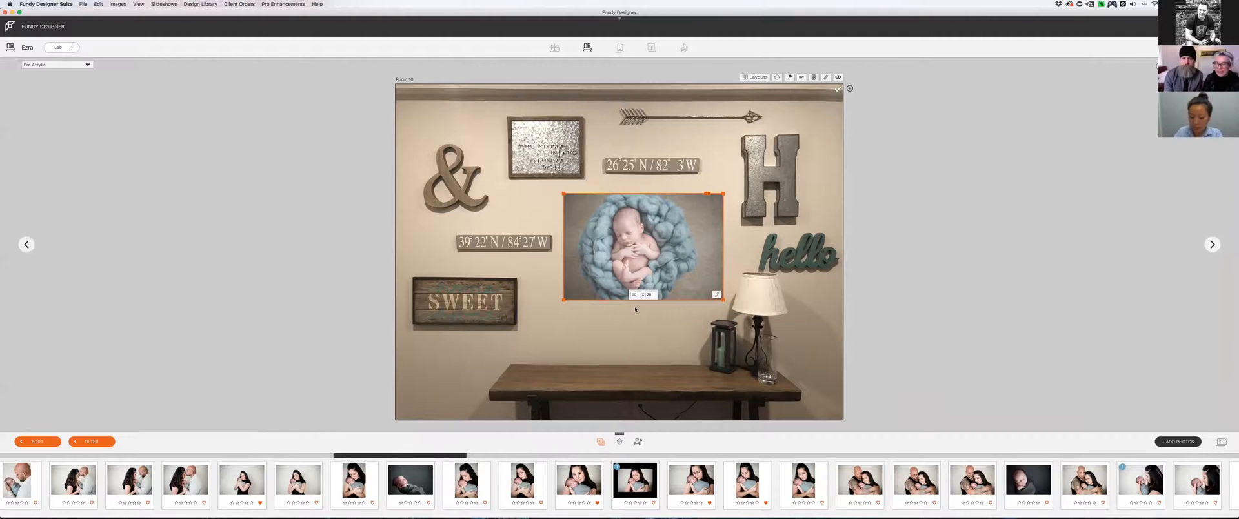
text(60)
key(Tab)
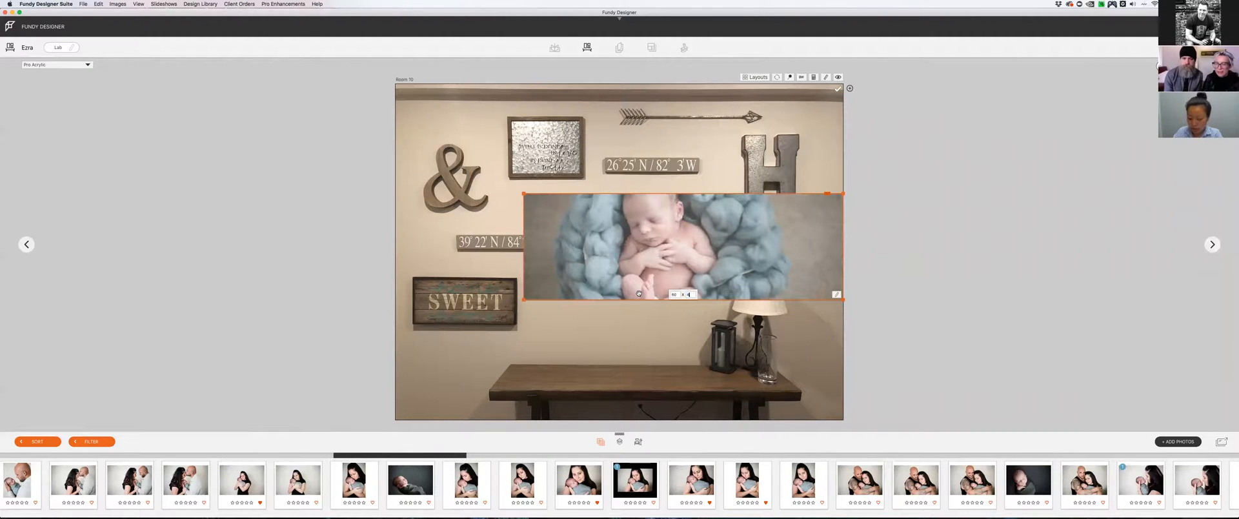
text(40)
key(Return)
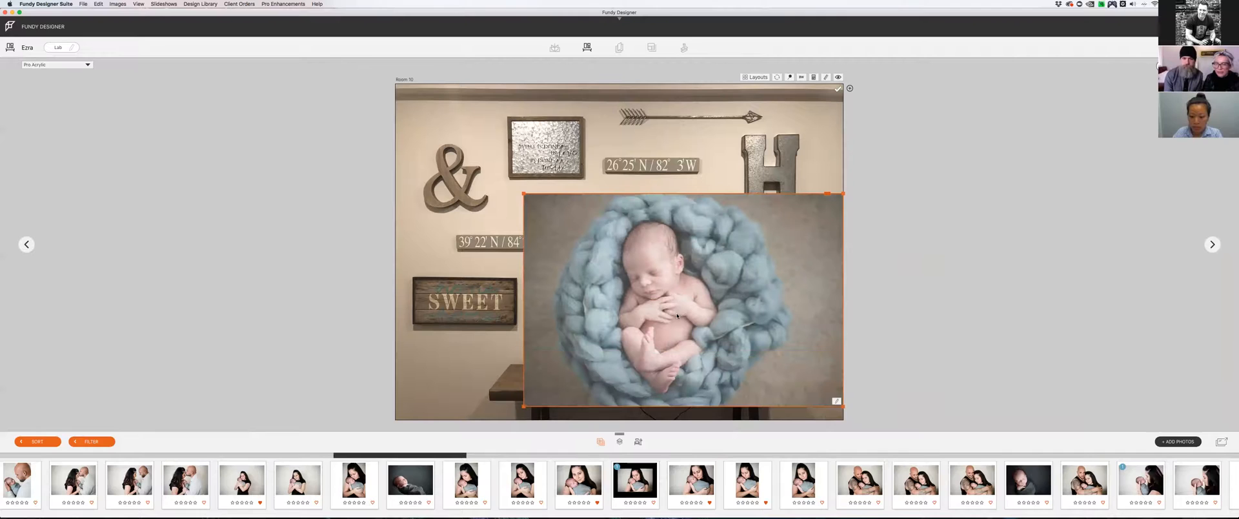
Move the enlarged newborn print up over the middle of the wall, above the wooden table, and check its size.
drag(695, 191, 659, 132)
click(816, 239)
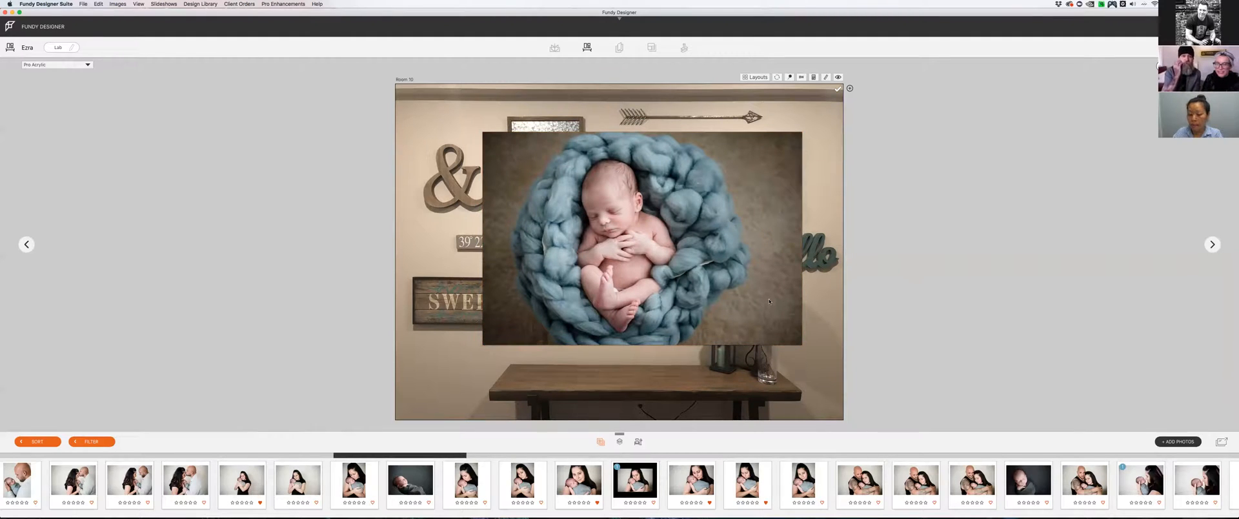
click(791, 340)
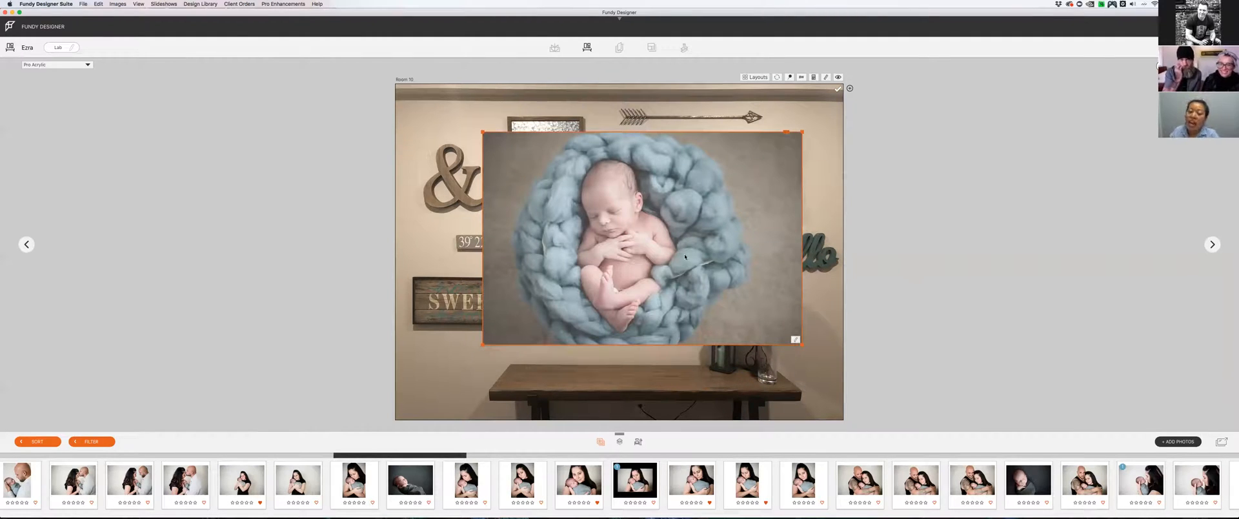
click(537, 373)
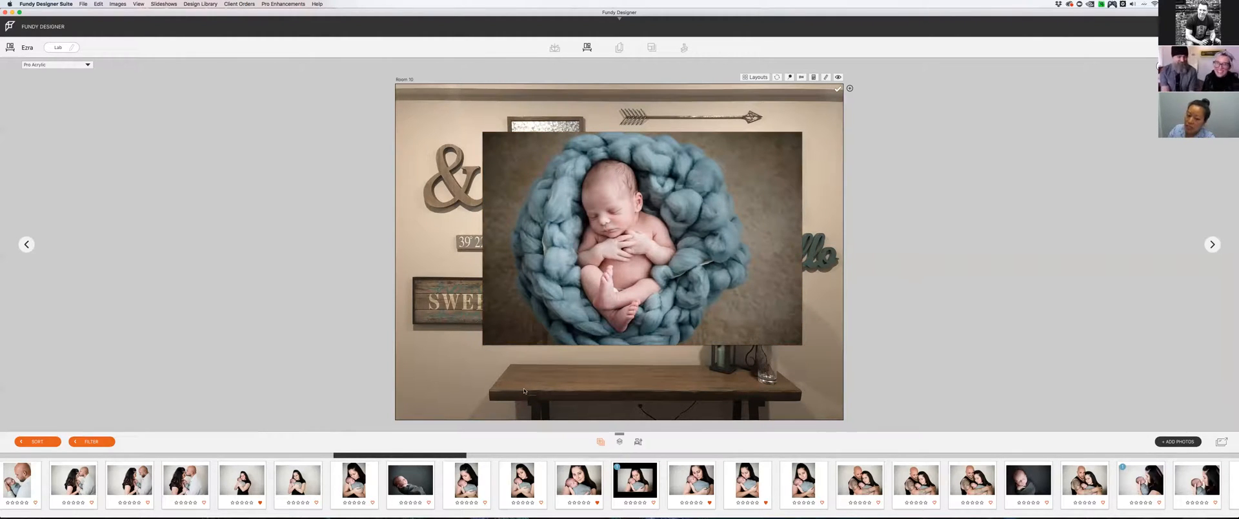
click(701, 285)
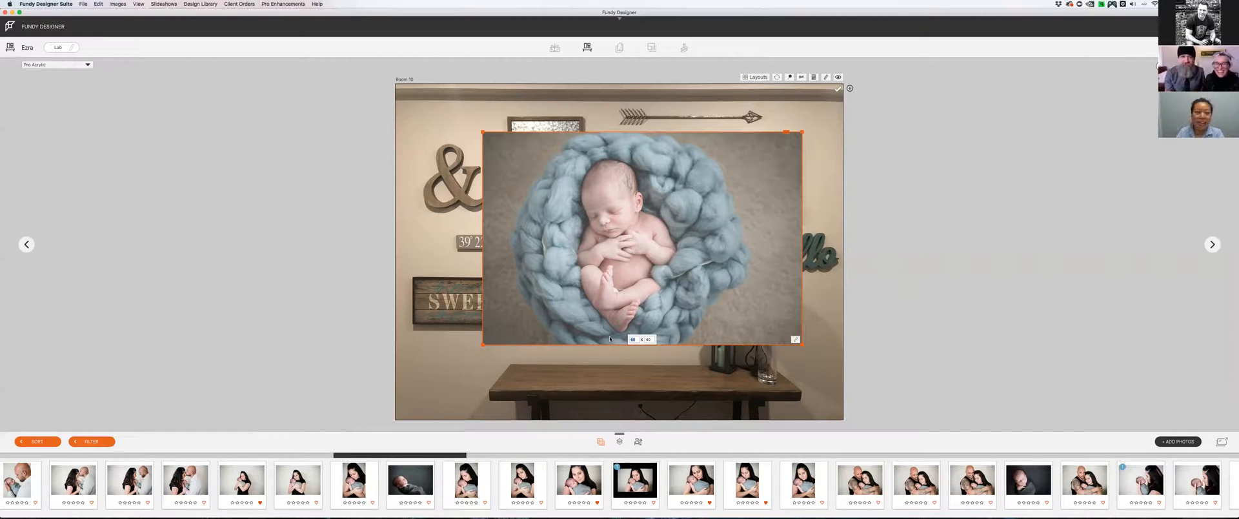
click(848, 217)
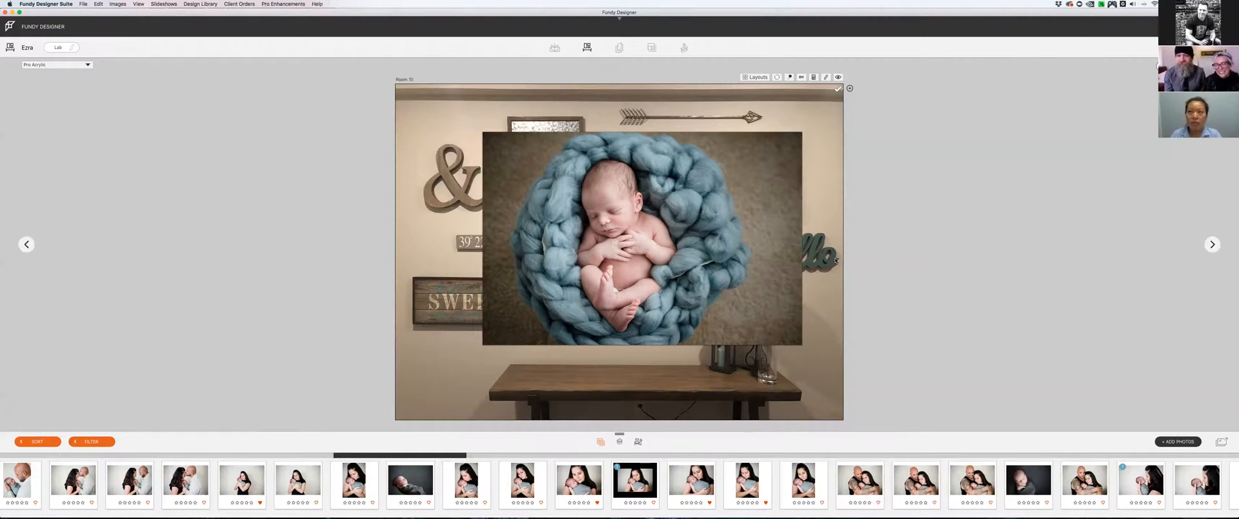
Set the size of the blue-nest newborn print to 20 x 16.
click(638, 324)
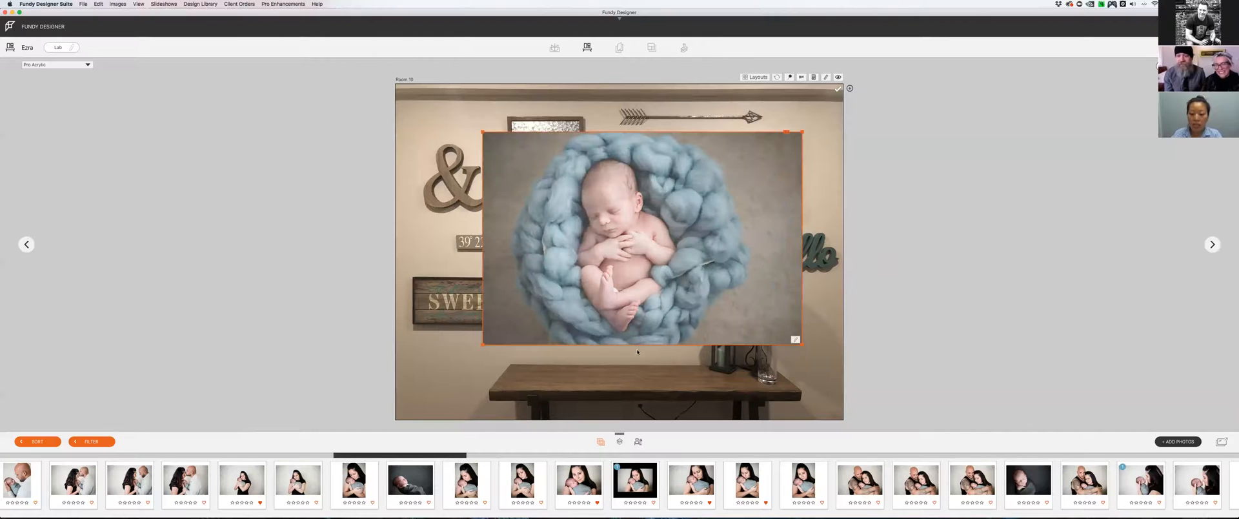
mouse_move(625, 339)
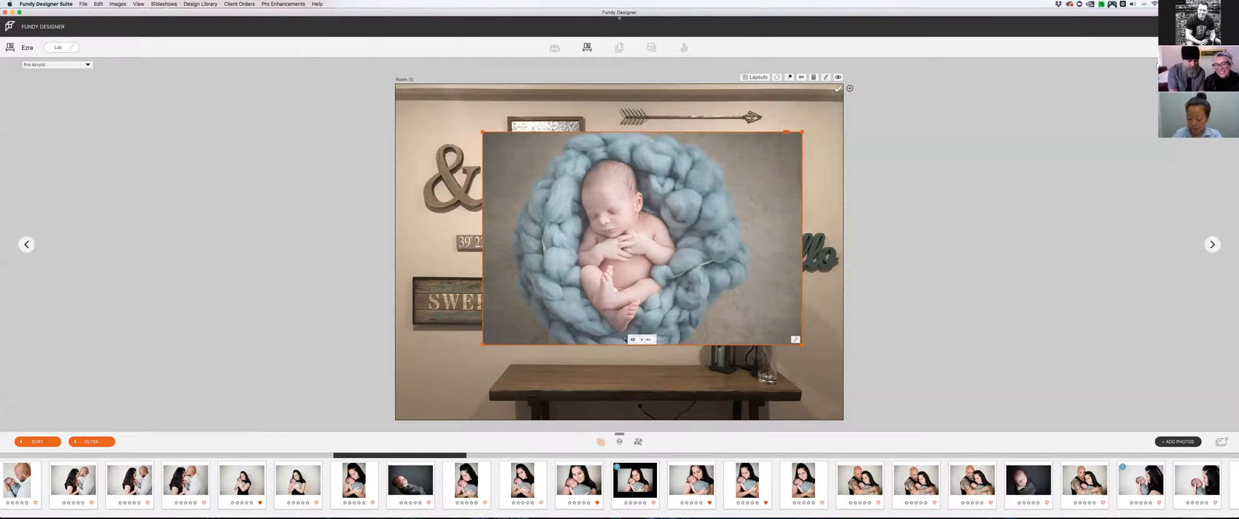
key(Tab)
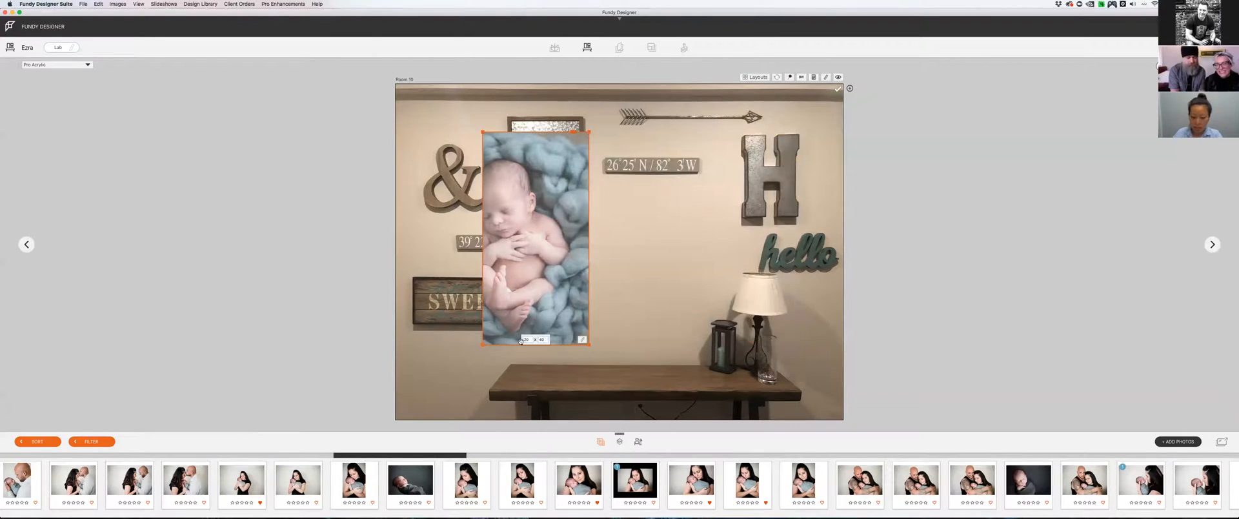
text(16)
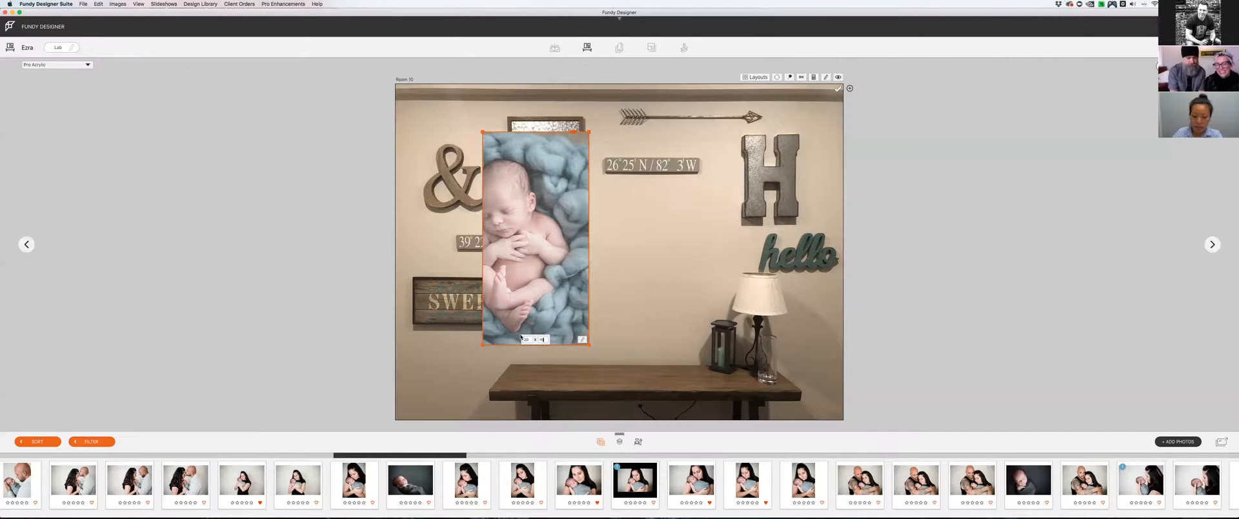
click(664, 282)
Move the newborn print into the empty wall space beside the letter H, just below the upper coordinates sign.
drag(537, 133, 649, 209)
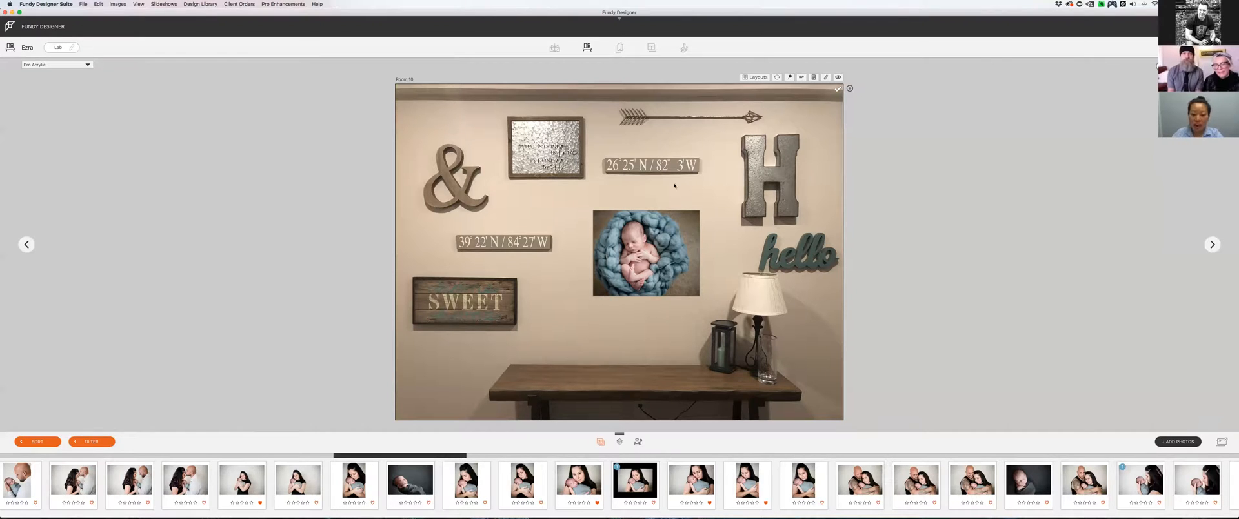
drag(650, 233, 684, 188)
click(595, 202)
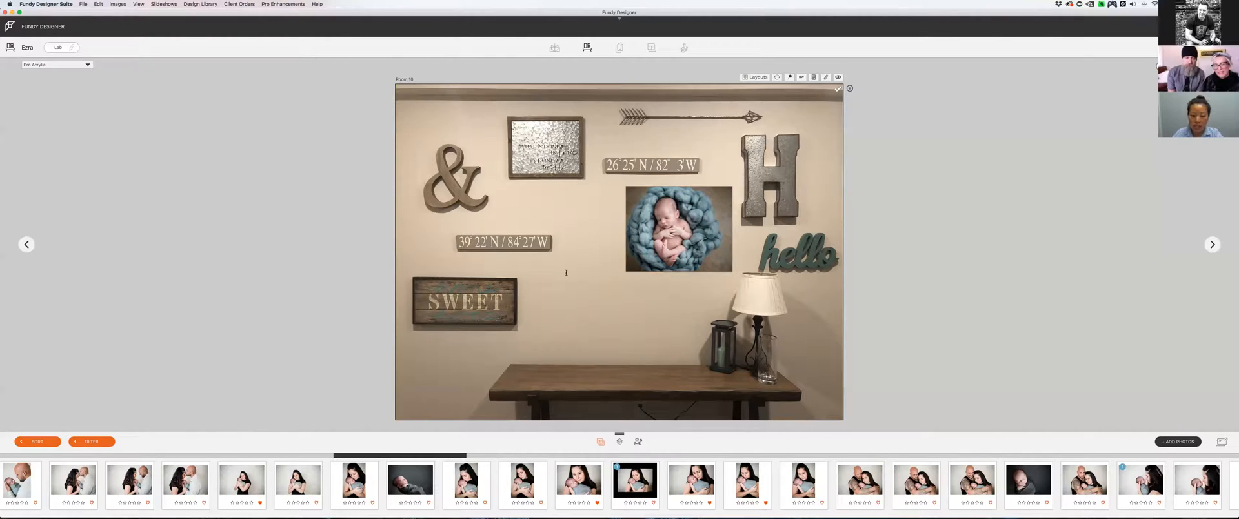
Add the close-up photo of the mother cuddling the newborn to the wall and set its size to 11 x 14.
drag(583, 483, 584, 257)
mouse_move(566, 273)
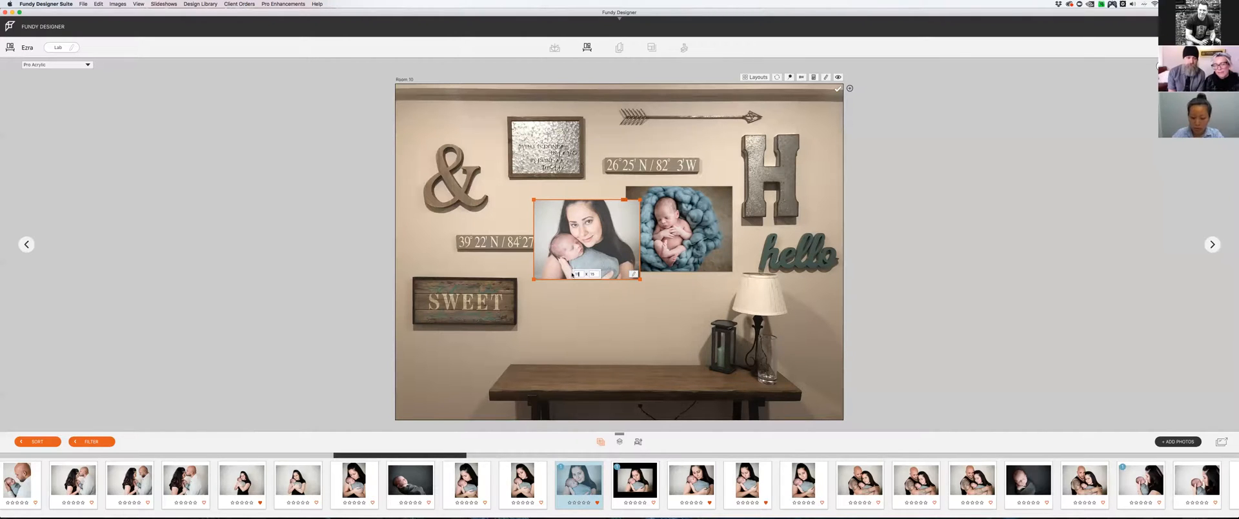
key(Return)
text(14)
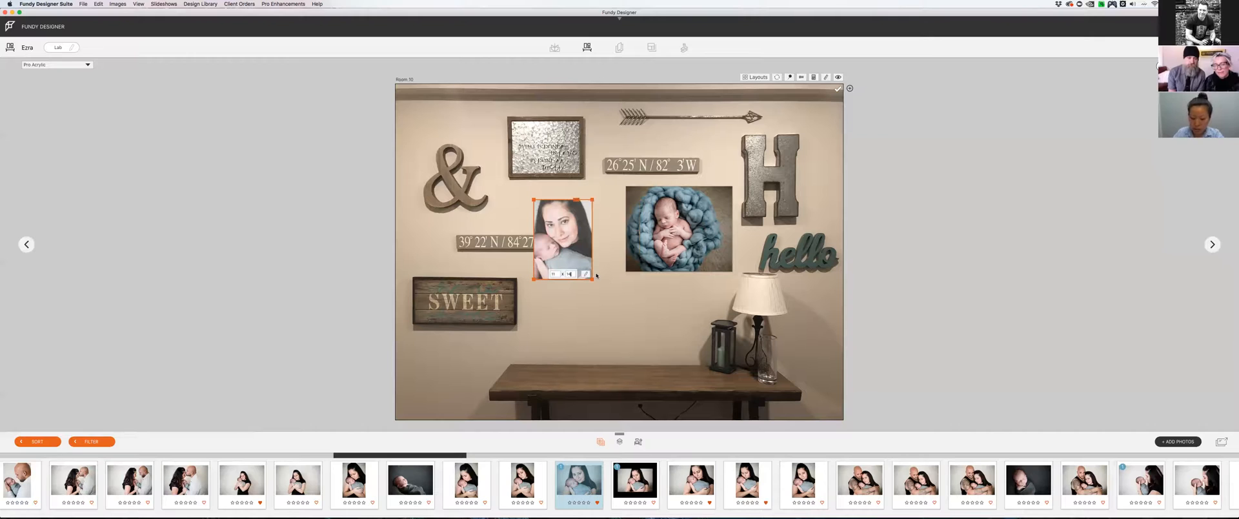
click(556, 299)
Place the mother-and-newborn print just left of the blue-nest print and align the top edges of both prints.
drag(566, 199, 589, 195)
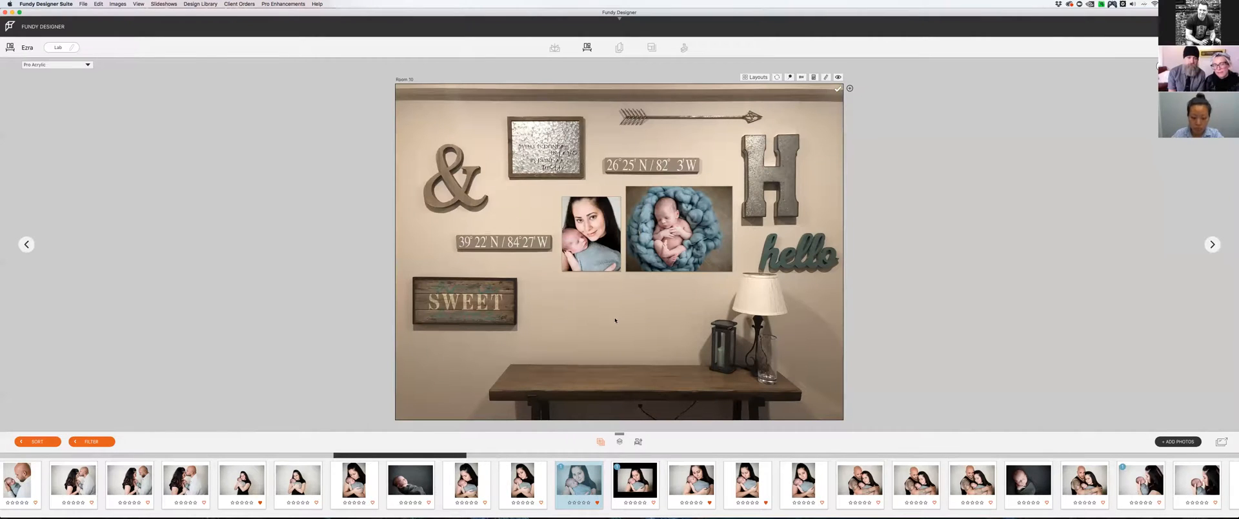
click(724, 257)
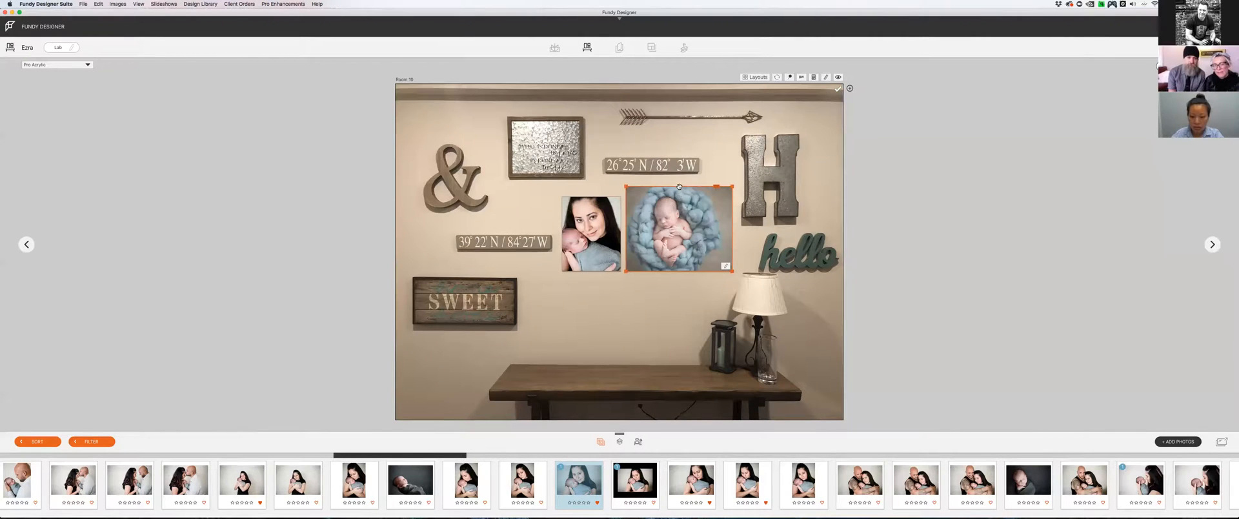
drag(680, 186, 680, 204)
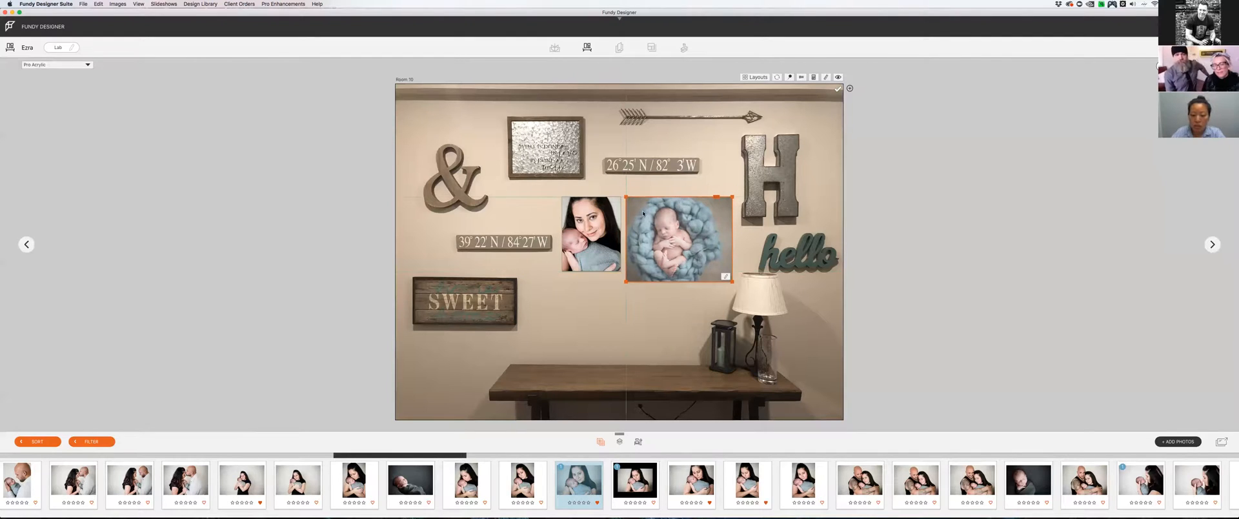
click(591, 202)
drag(591, 198, 589, 198)
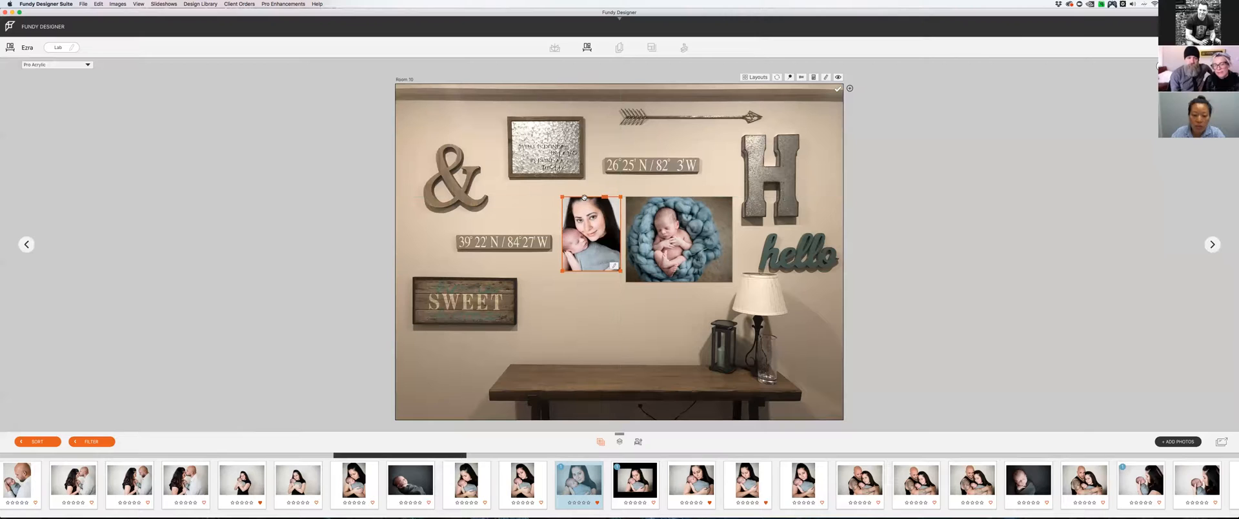
click(590, 327)
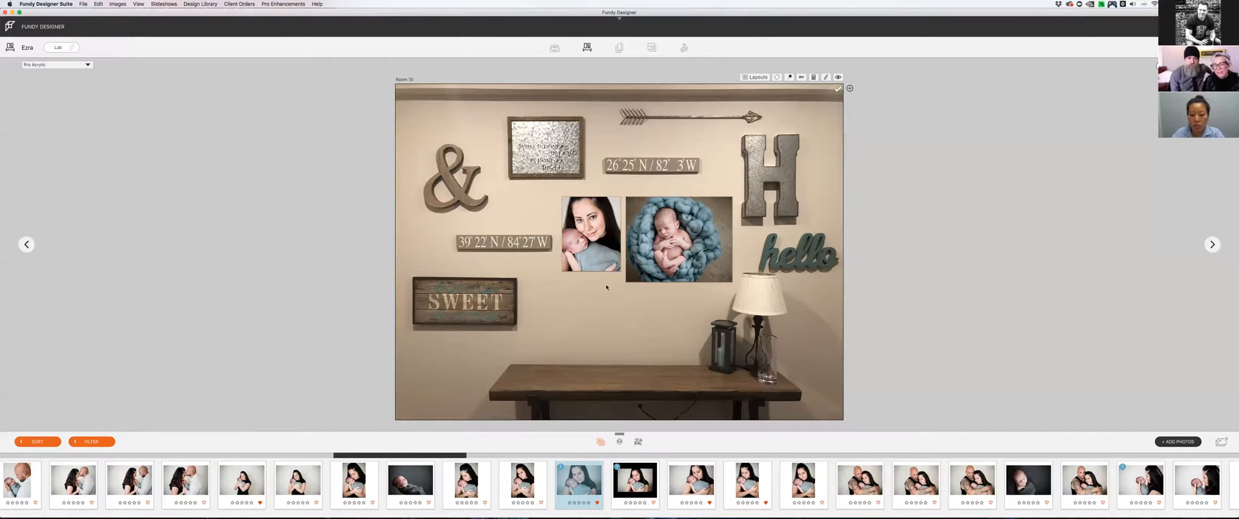
Set the size of the blue-nest newborn print to 30 x 20.
click(659, 253)
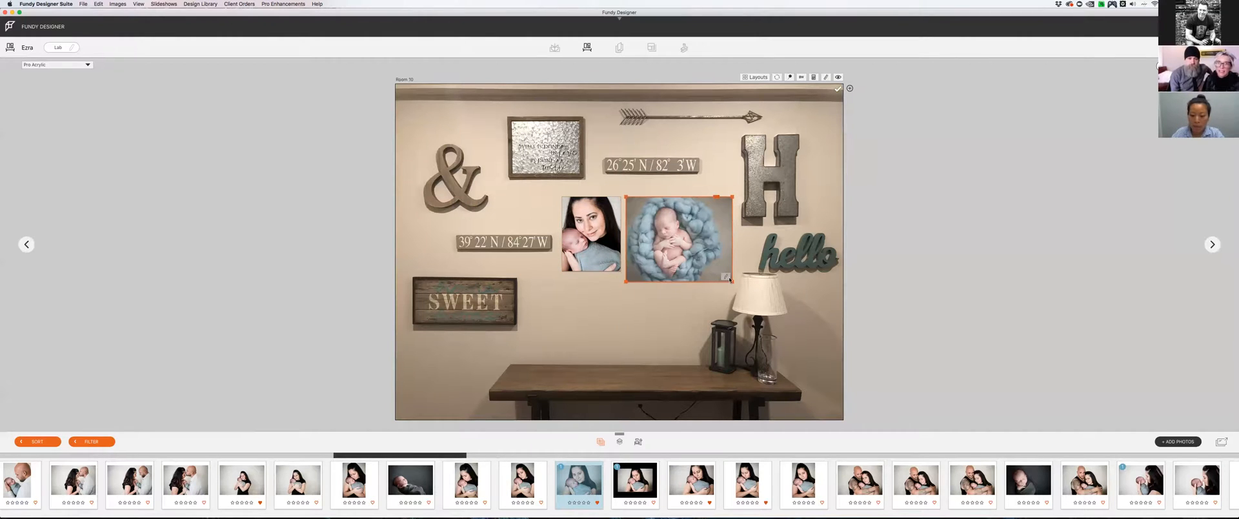
double_click(671, 276)
text(30)
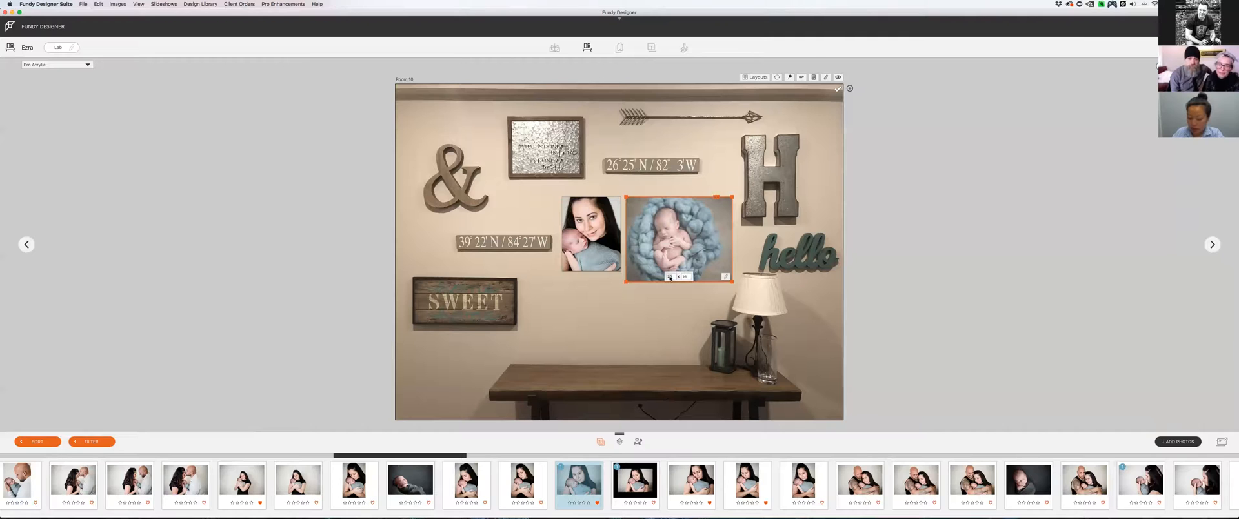
key(Tab)
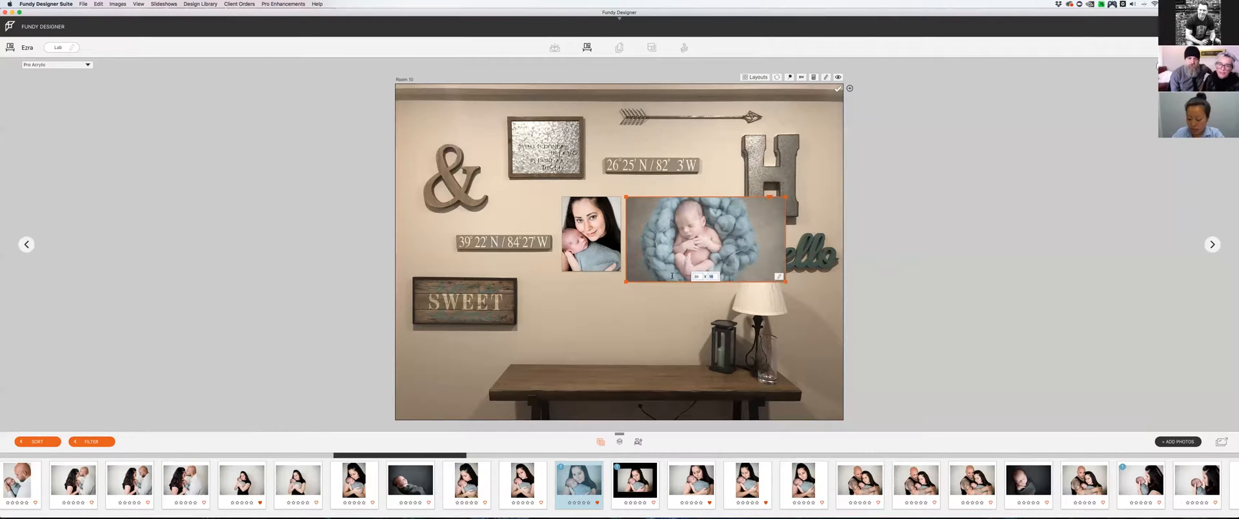
click(638, 332)
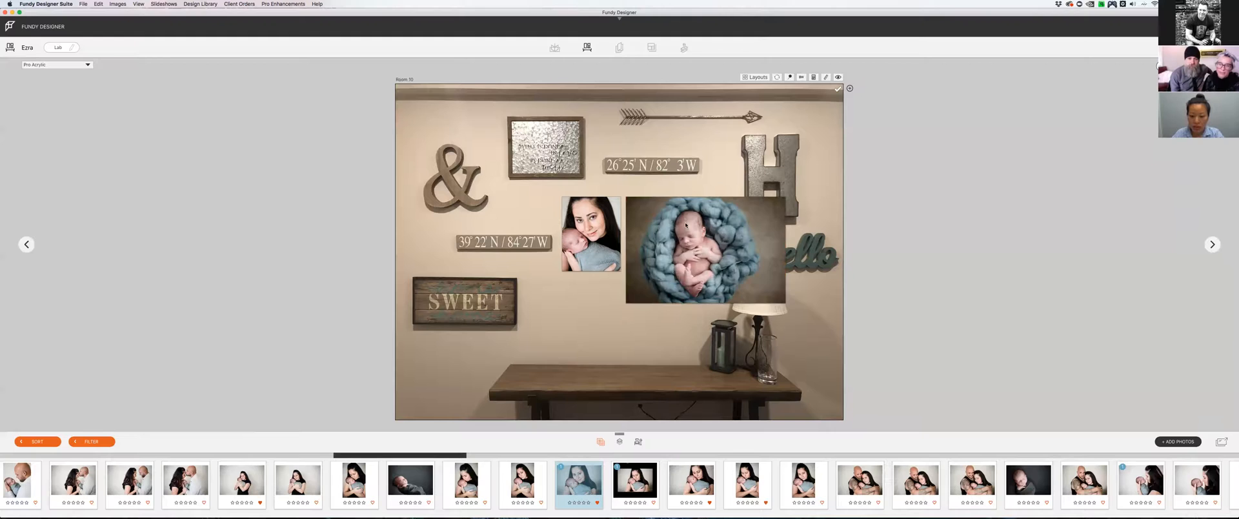
Change the blue-nest newborn print to a vertical format by setting its size to 20 x 30.
click(686, 224)
click(779, 299)
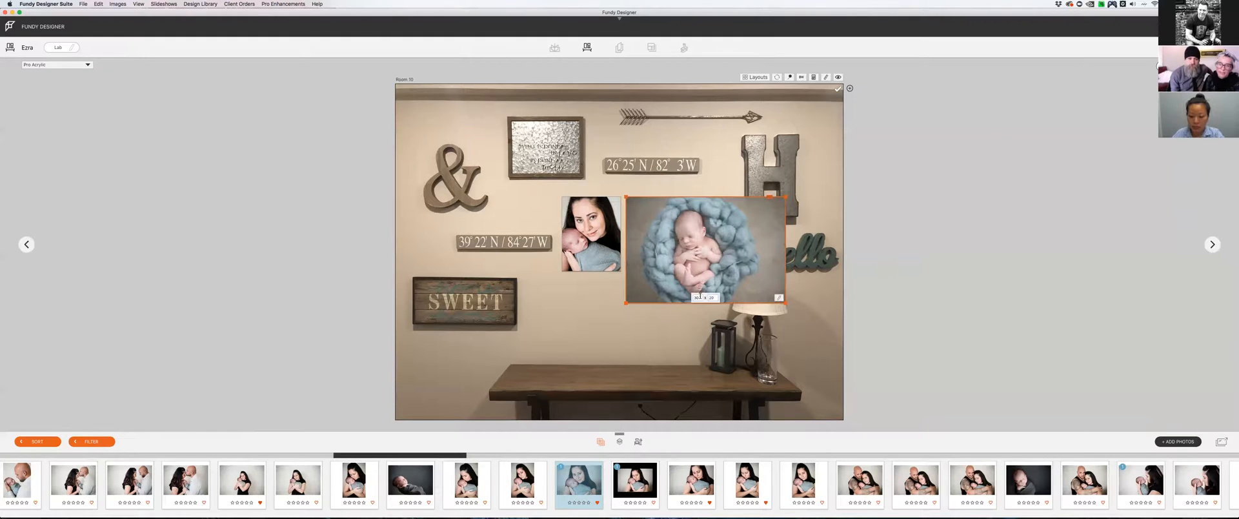
text(20)
key(Tab)
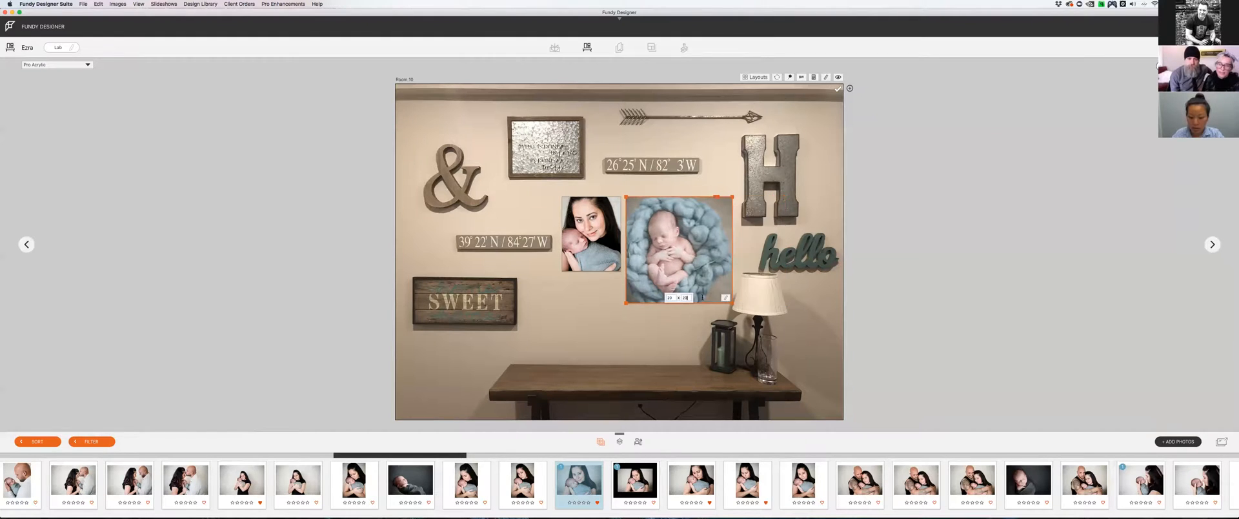
key(BackSpace)
text(3)
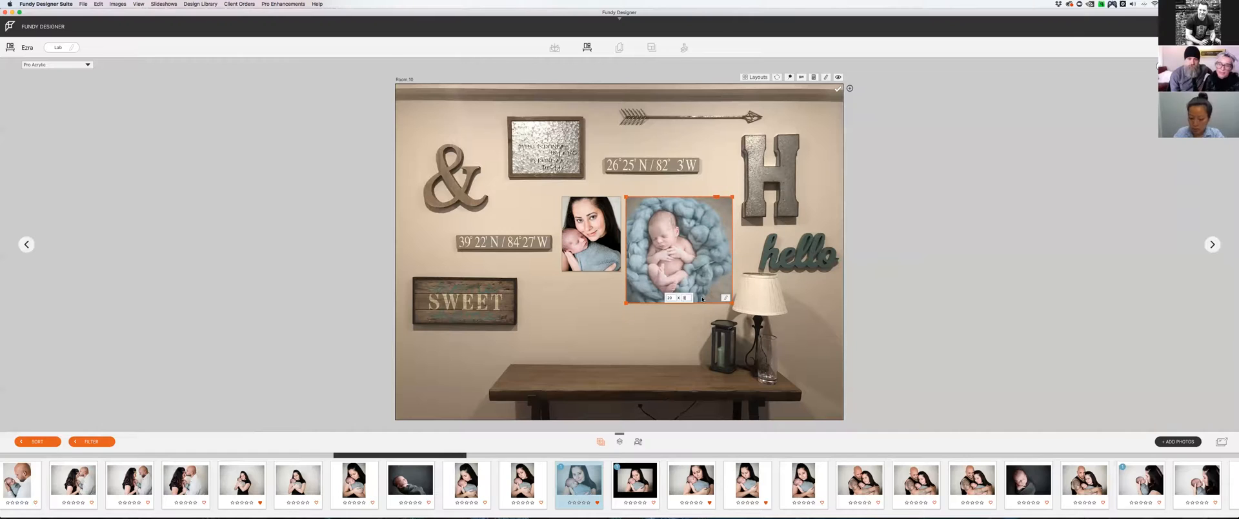
key(Return)
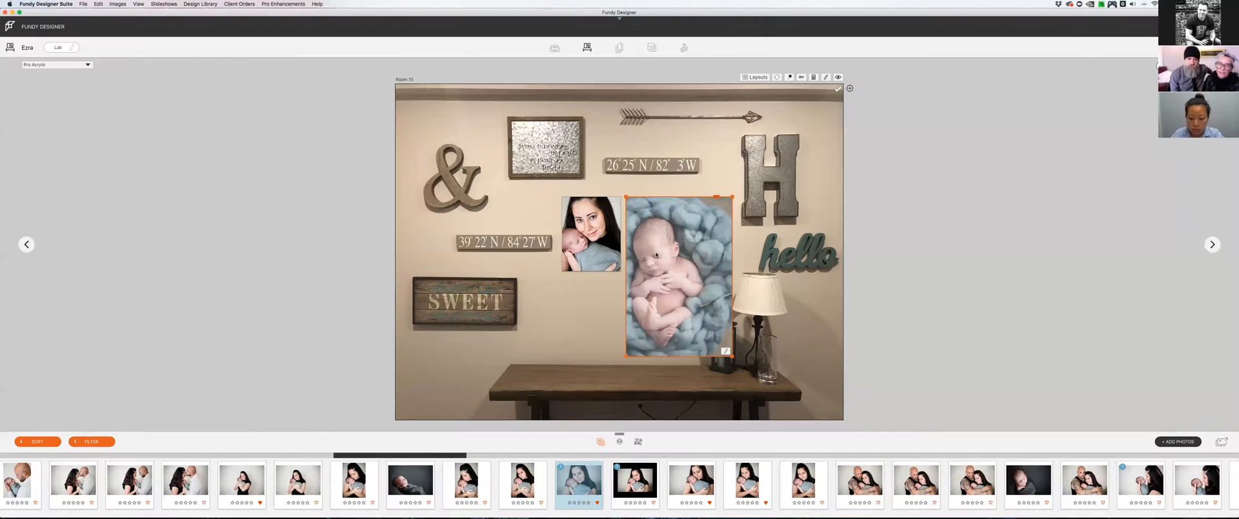
Move the blue-nest print and the mother-and-newborn print slightly up the wall, keeping their top edges aligned.
drag(671, 193, 675, 185)
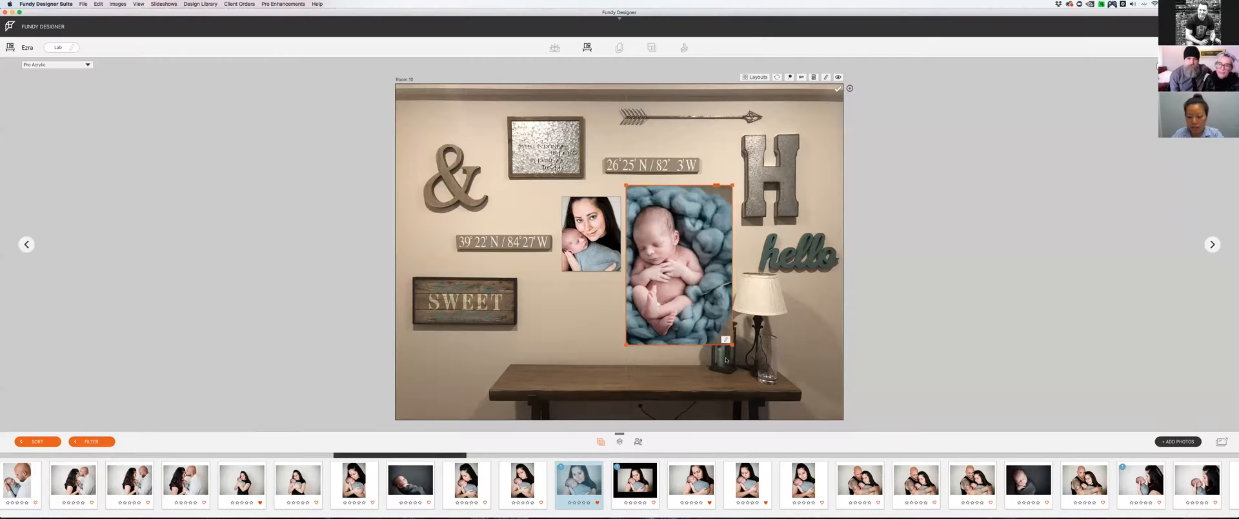
click(597, 201)
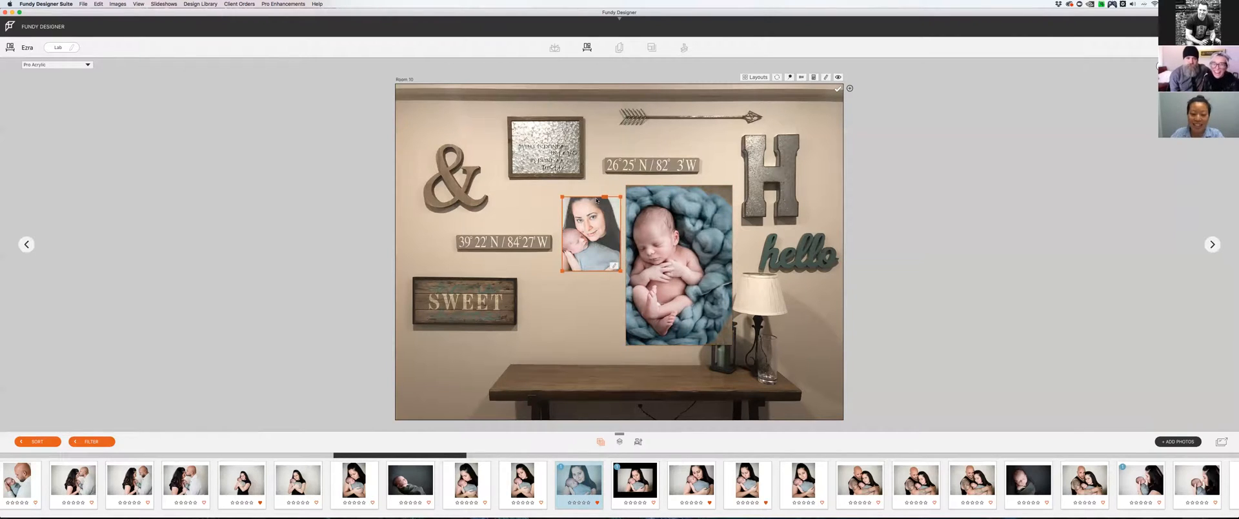
drag(597, 201, 594, 187)
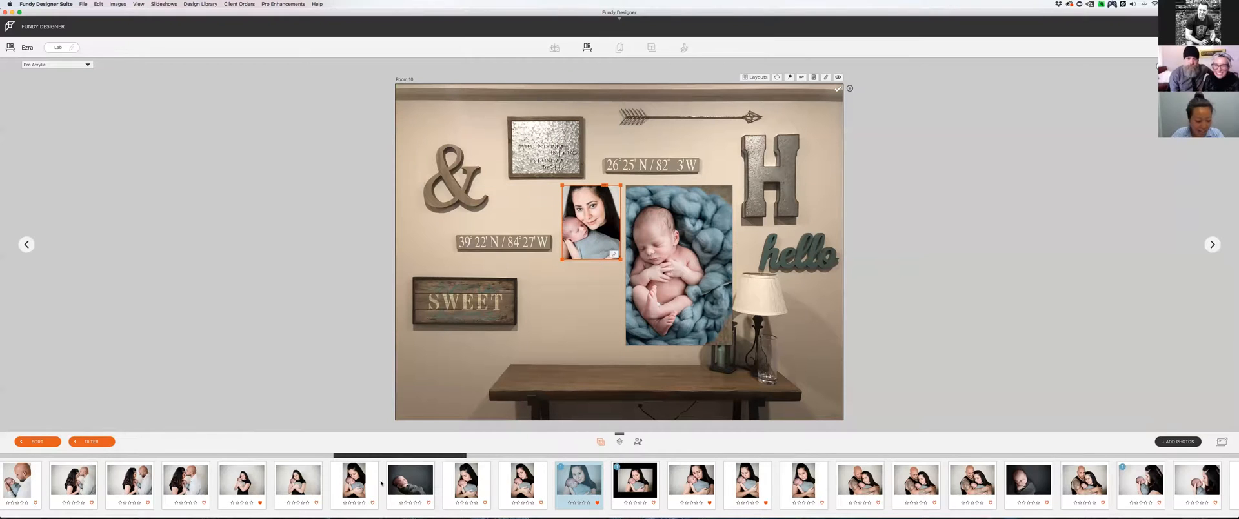
Add the father-and-newborn photo at 11 x 14 and place it below the mother print, level with the large print's bottom edge.
drag(21, 483, 639, 352)
mouse_move(623, 366)
key(BackSpace)
key(BackSpace)
text(11)
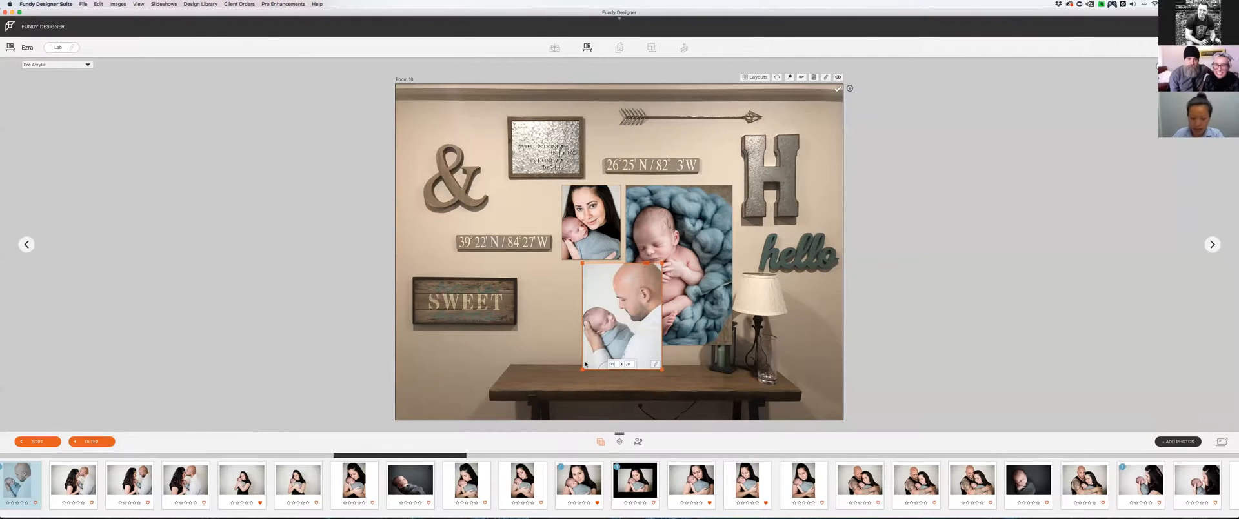
click(627, 365)
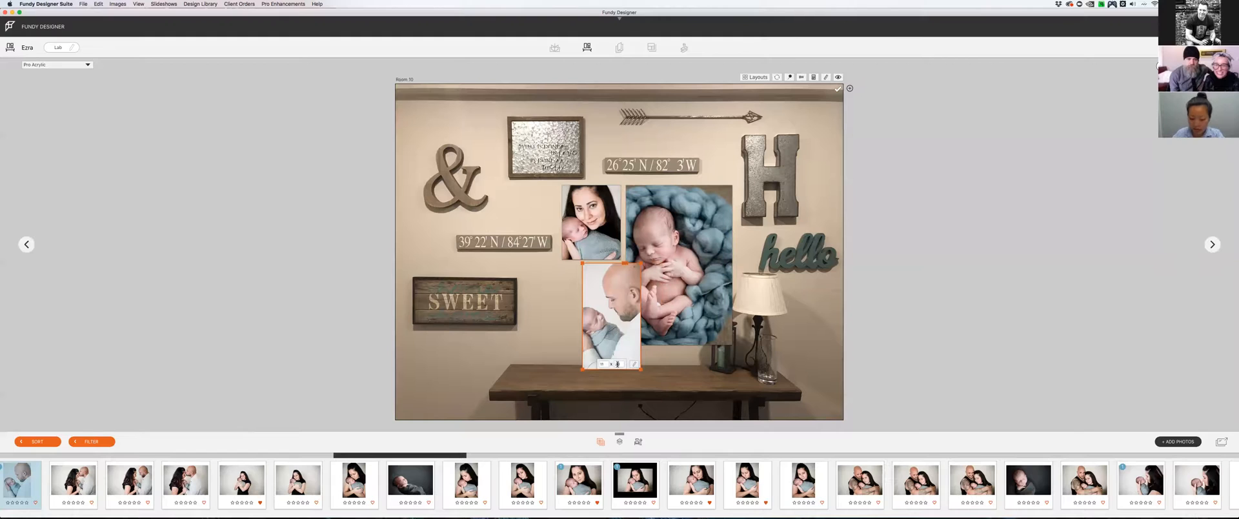
text(14)
key(Return)
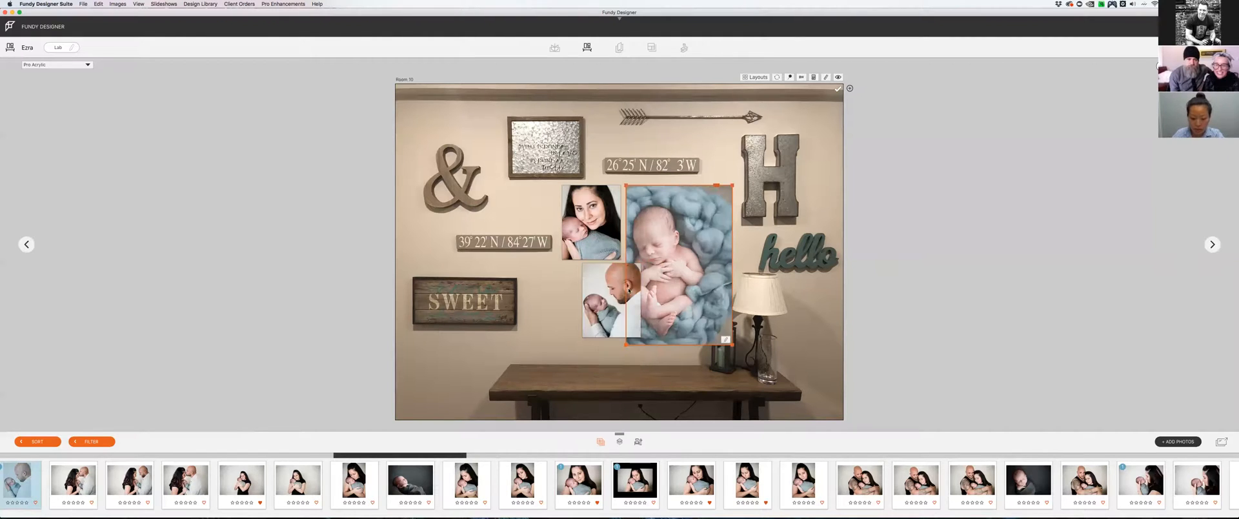
drag(614, 262, 593, 275)
click(552, 210)
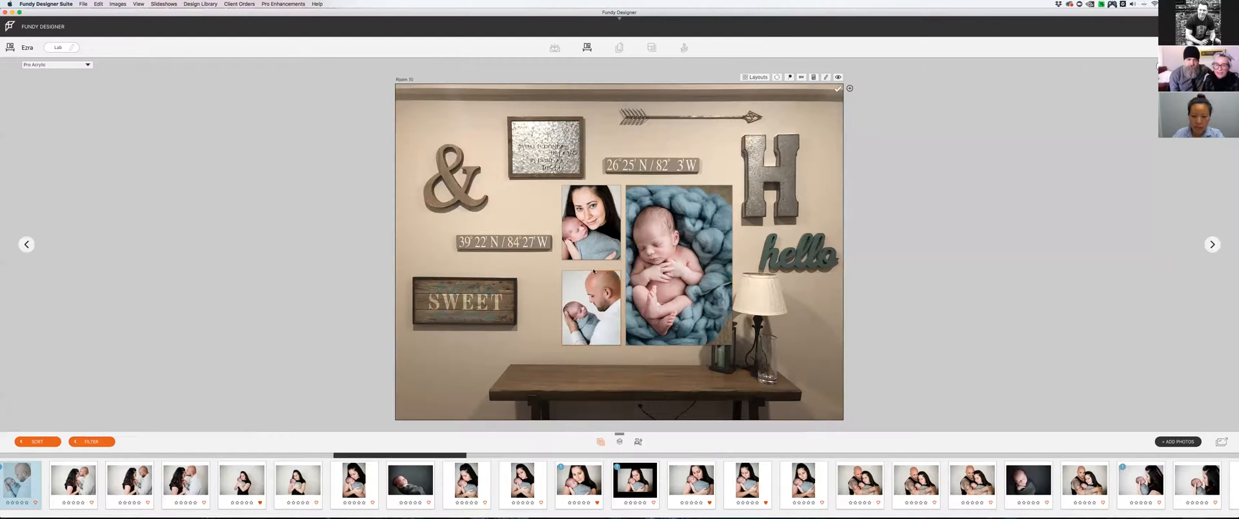
Widen the gap between the two stacked parent prints and the large newborn print, keeping the outer edges aligned.
click(670, 203)
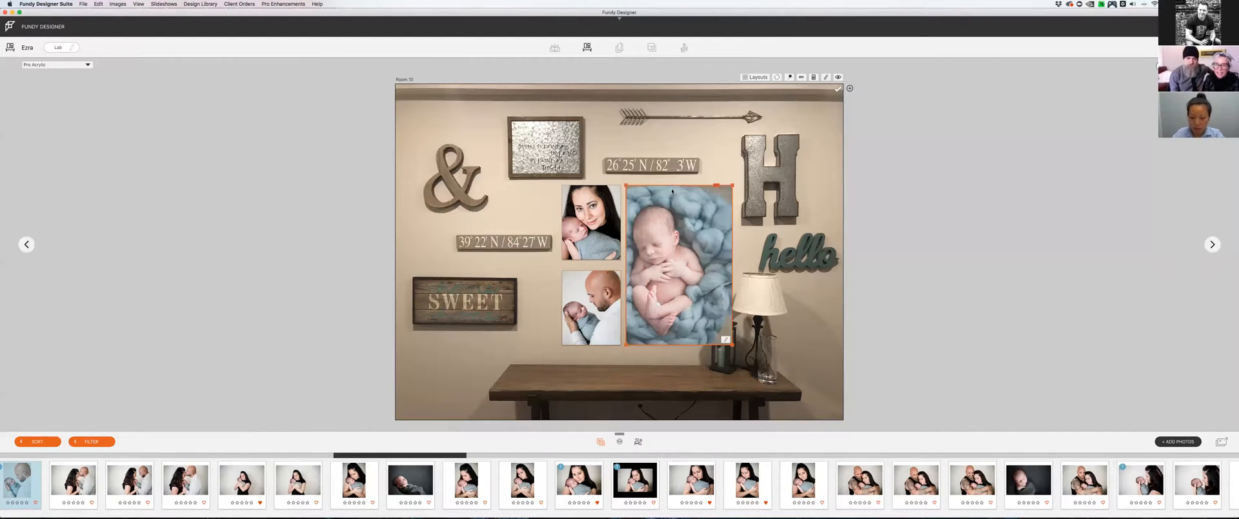
drag(670, 203, 675, 202)
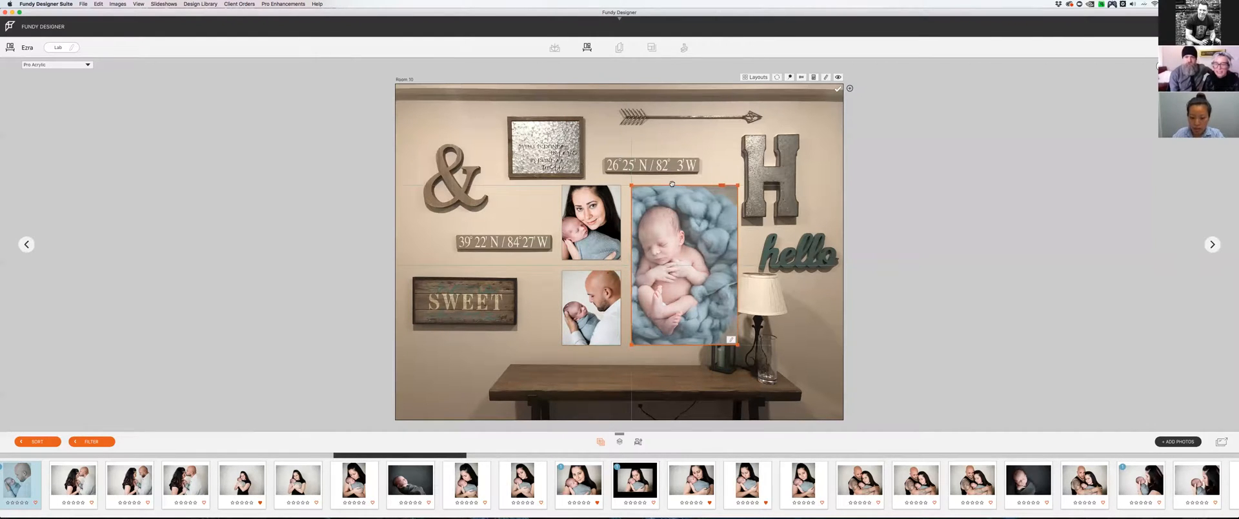
click(593, 187)
drag(590, 186, 584, 185)
click(601, 271)
drag(600, 271, 595, 271)
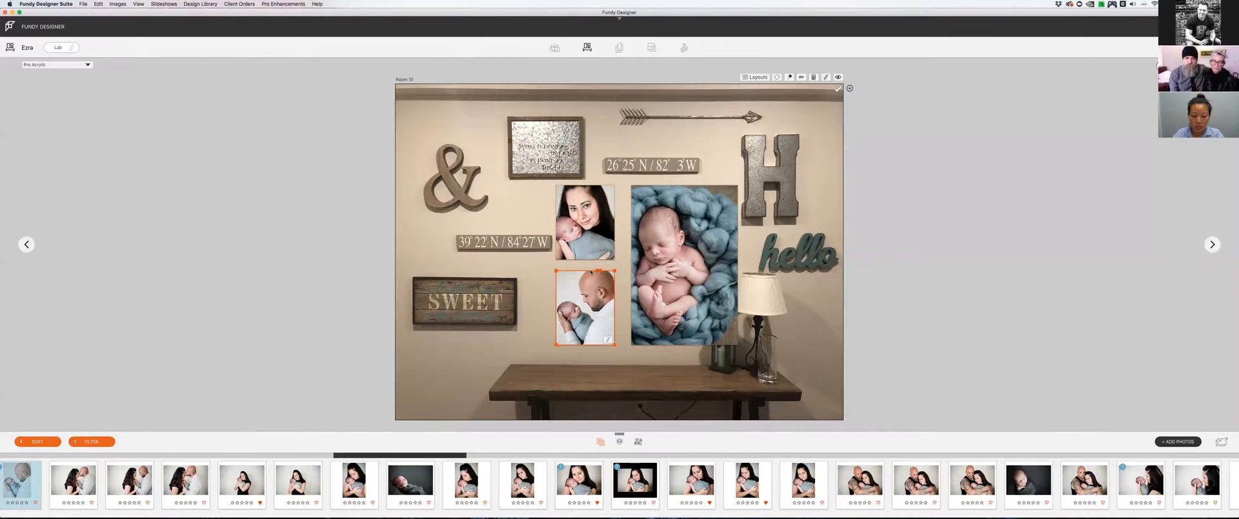
click(671, 186)
drag(671, 186, 665, 186)
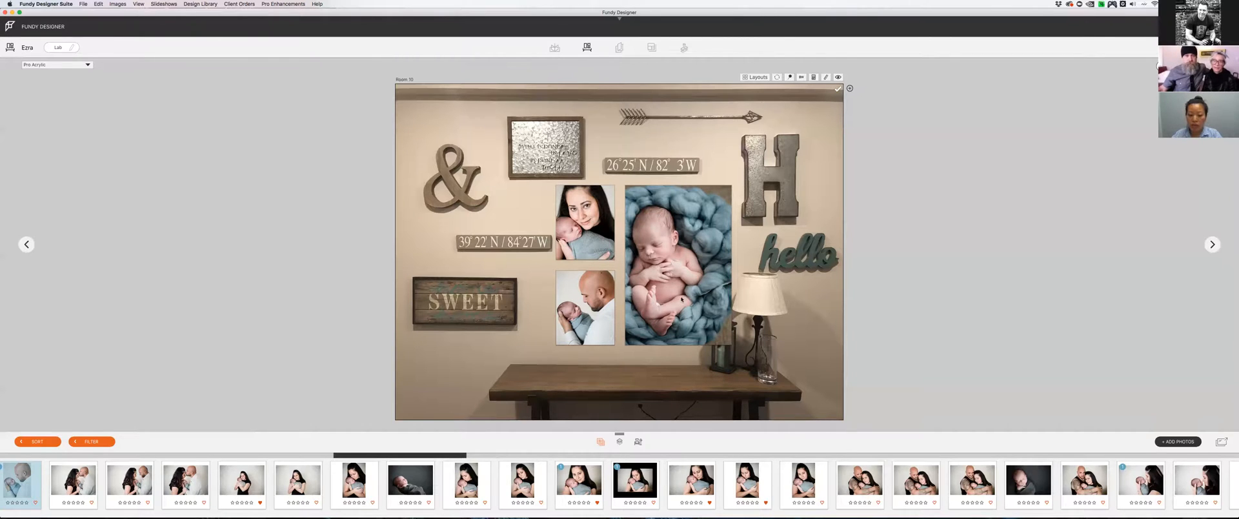
Select all three prints as a group and shift them slightly left and down on the wall.
drag(549, 183, 728, 345)
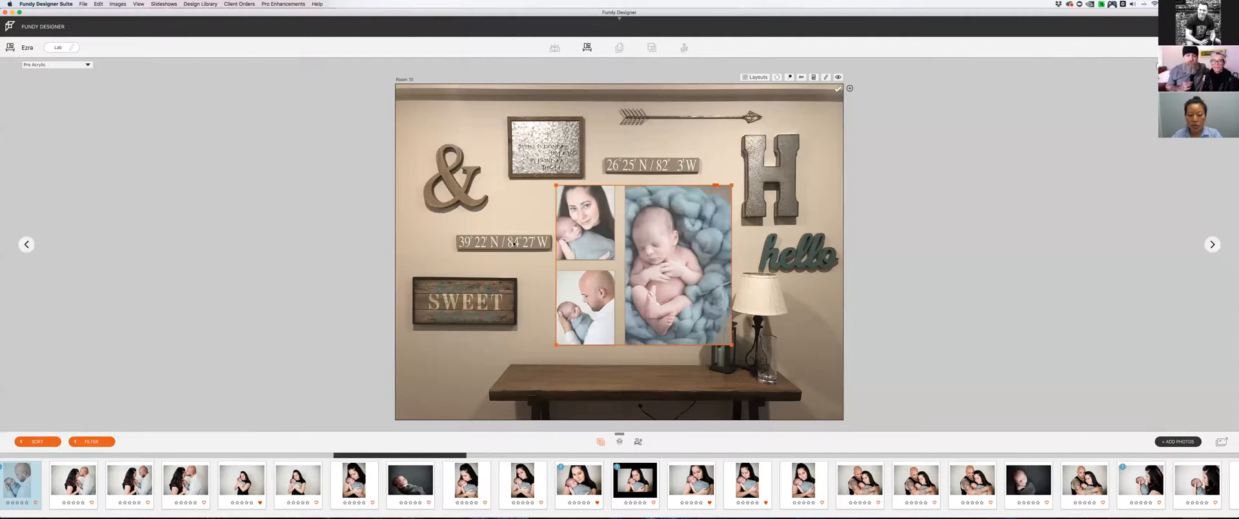
drag(604, 185, 599, 188)
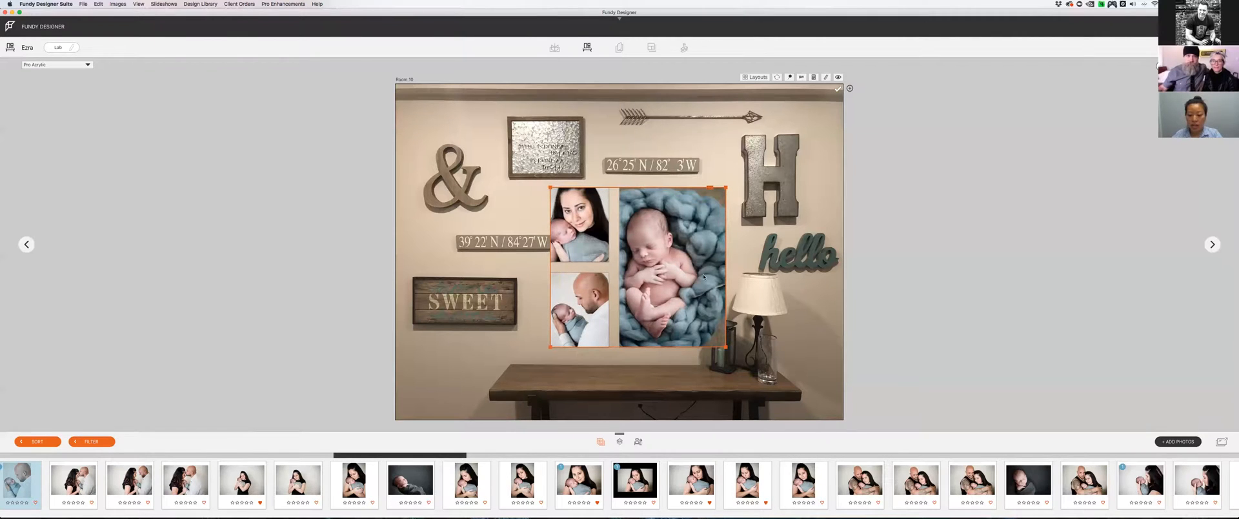
click(728, 335)
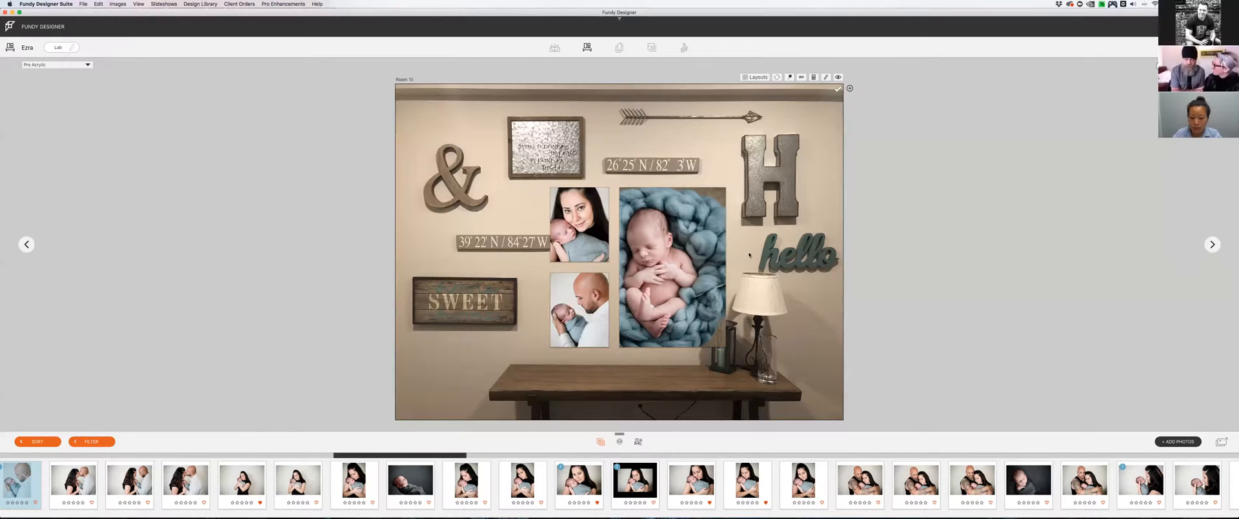
Reposition the photo inside the large newborn print so the baby sits centred in the frame.
click(655, 247)
drag(660, 248, 664, 249)
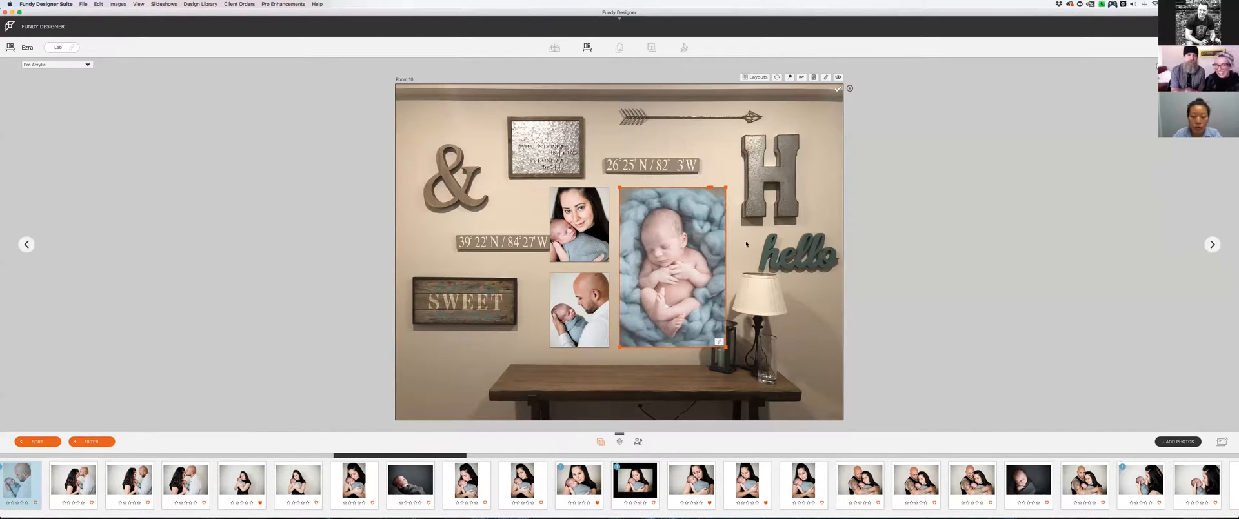
click(733, 277)
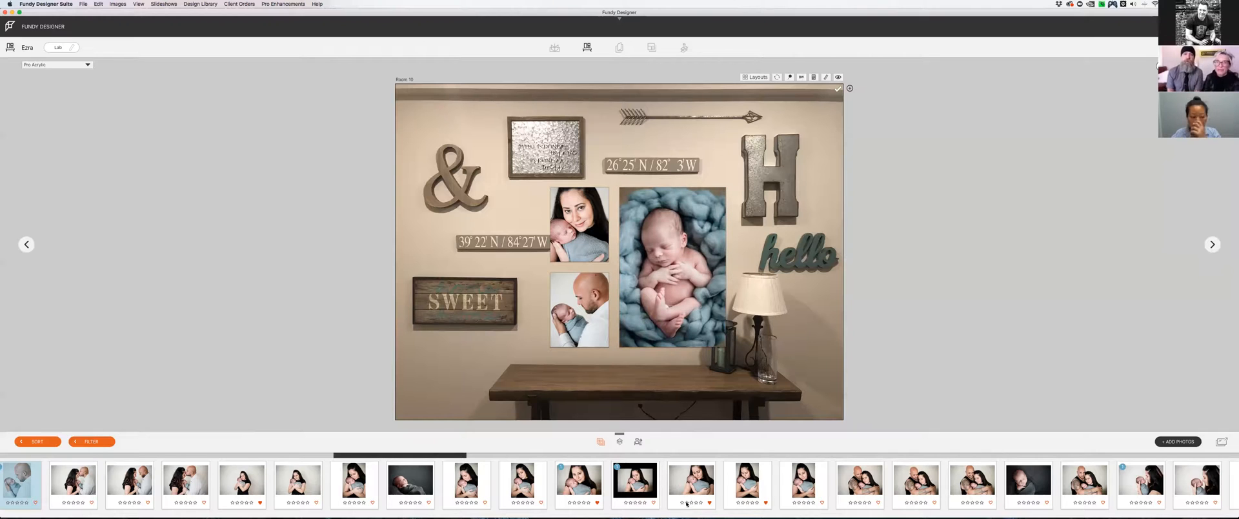
Open Room 2 with the staircase wall from the overview of all rooms and collapse the photo strip.
drag(400, 455, 83, 463)
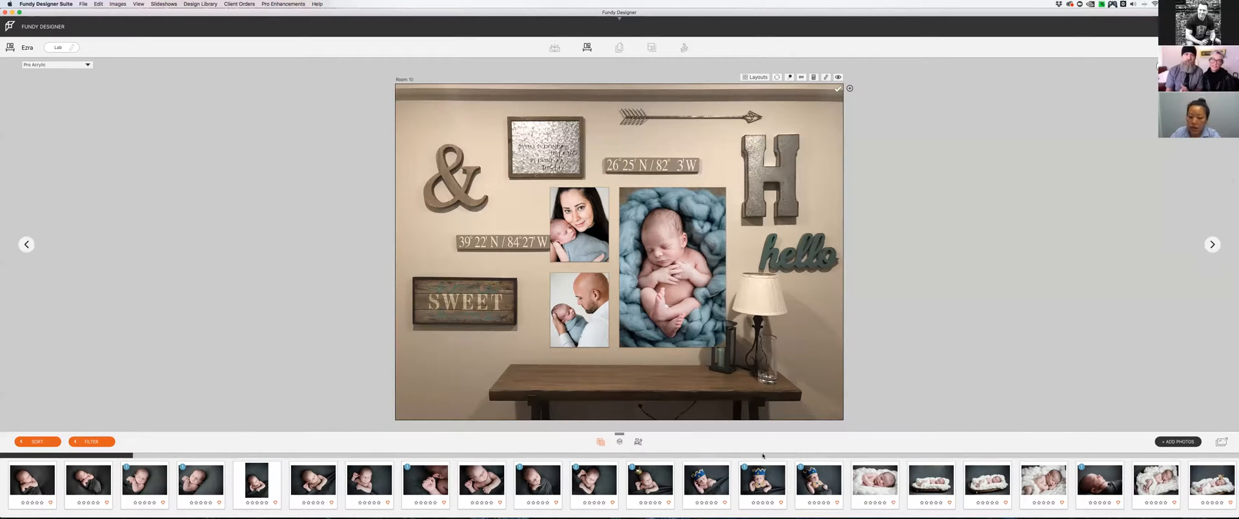
double_click(868, 200)
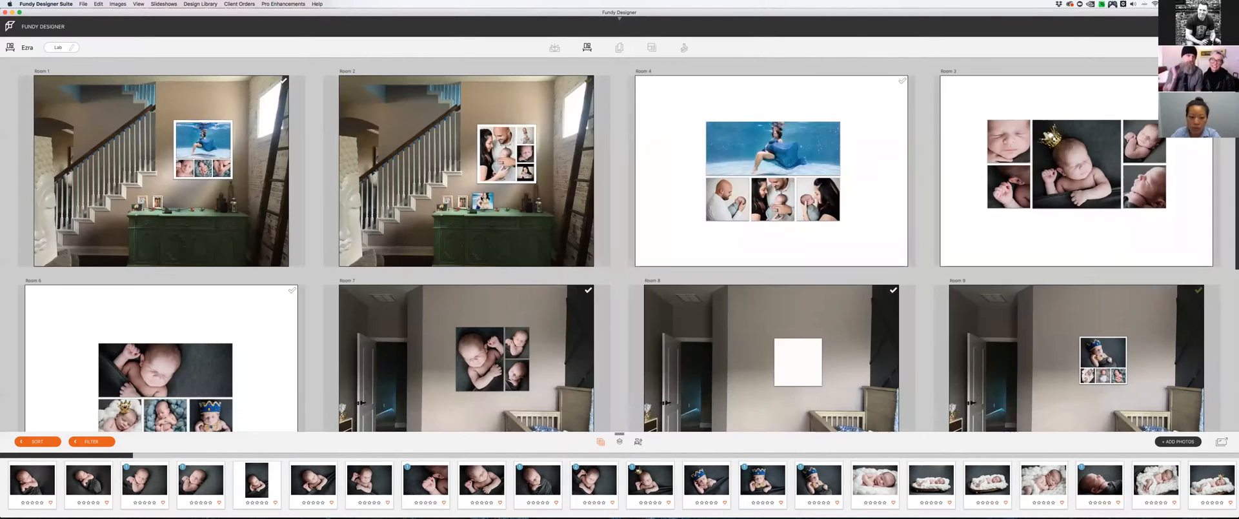
double_click(515, 130)
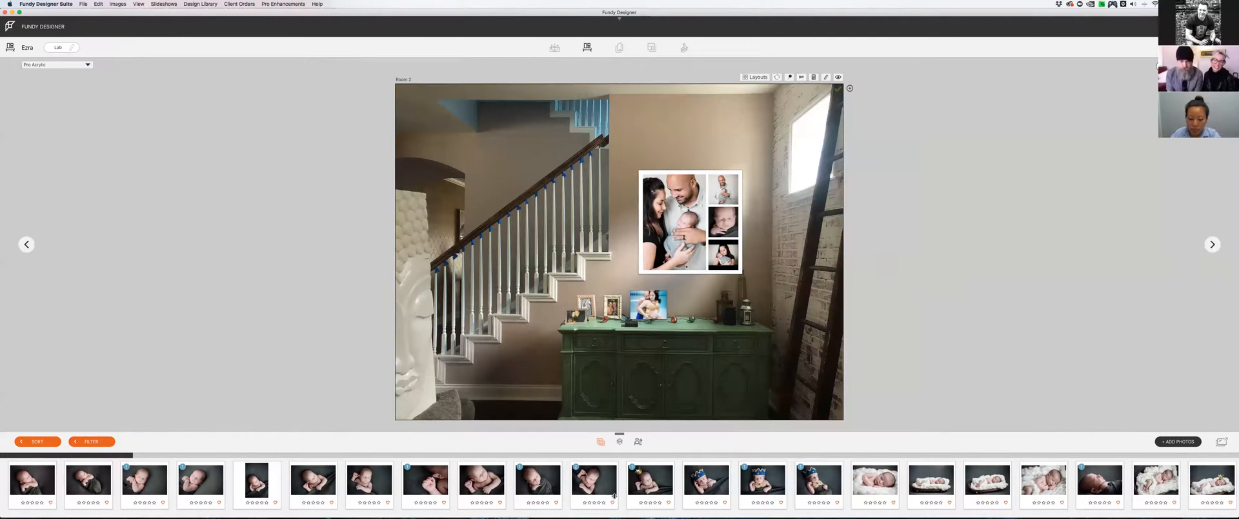
click(620, 434)
Open the four-photo family collage above the green cabinet in design view and select its large family photo.
double_click(729, 268)
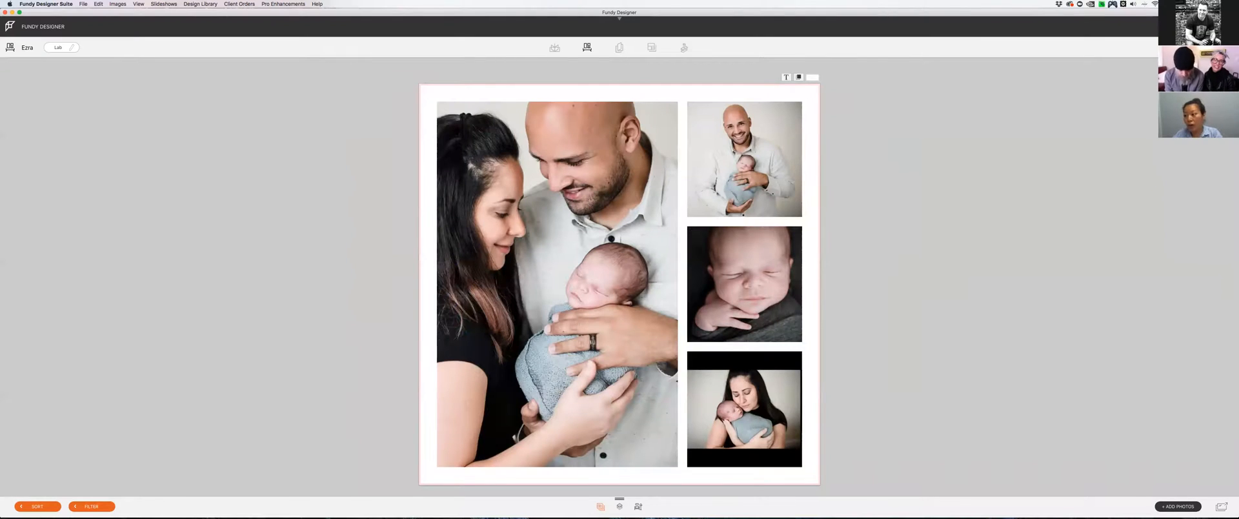
click(851, 151)
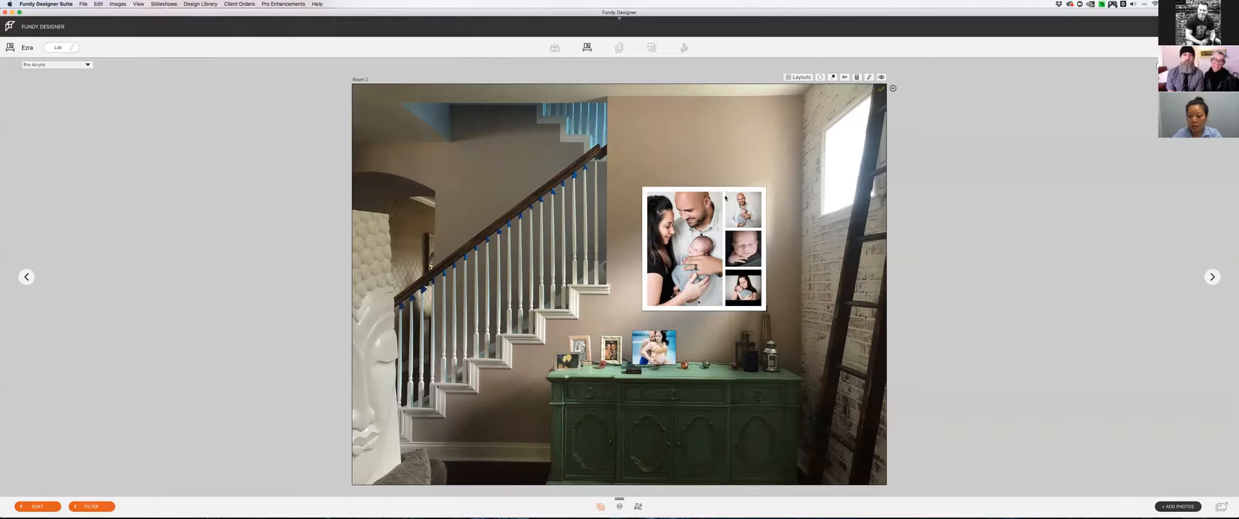
click(723, 192)
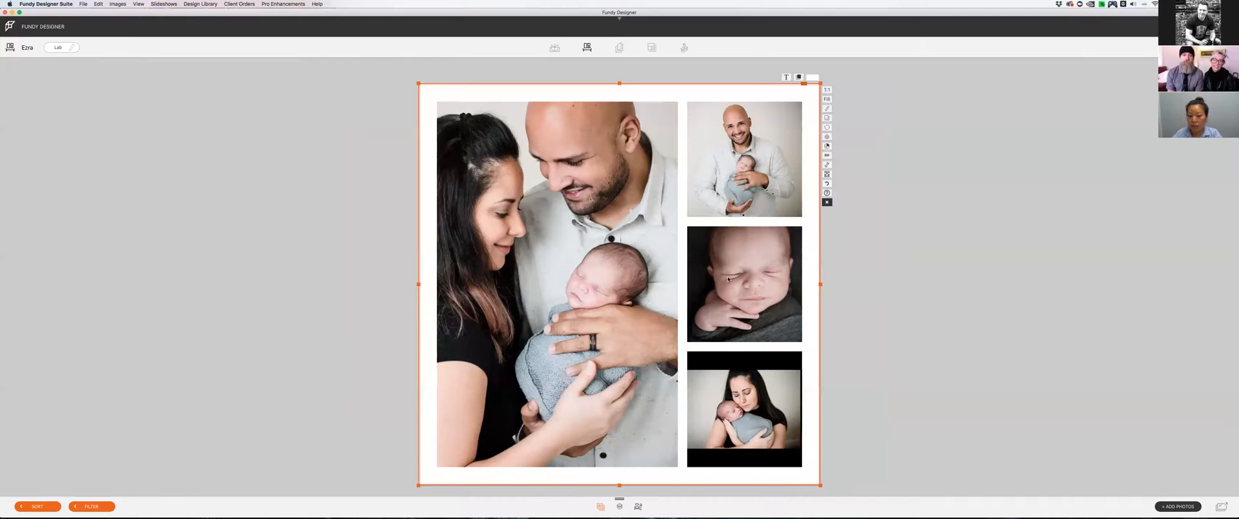
click(577, 249)
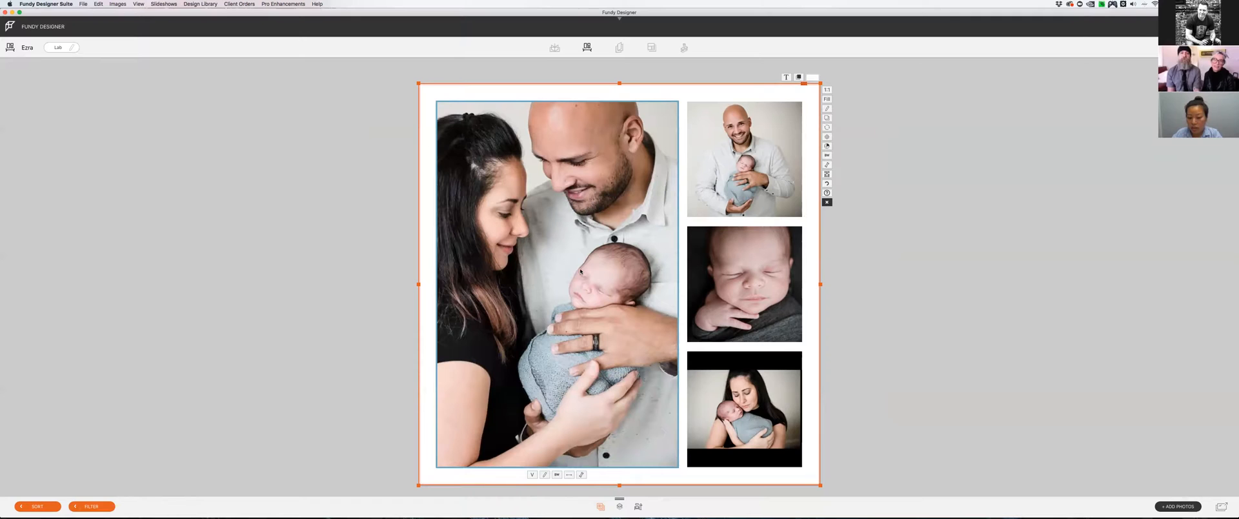
View the large family photo uncropped in the image viewer, show its skin-retouching options and return to the collage.
double_click(580, 272)
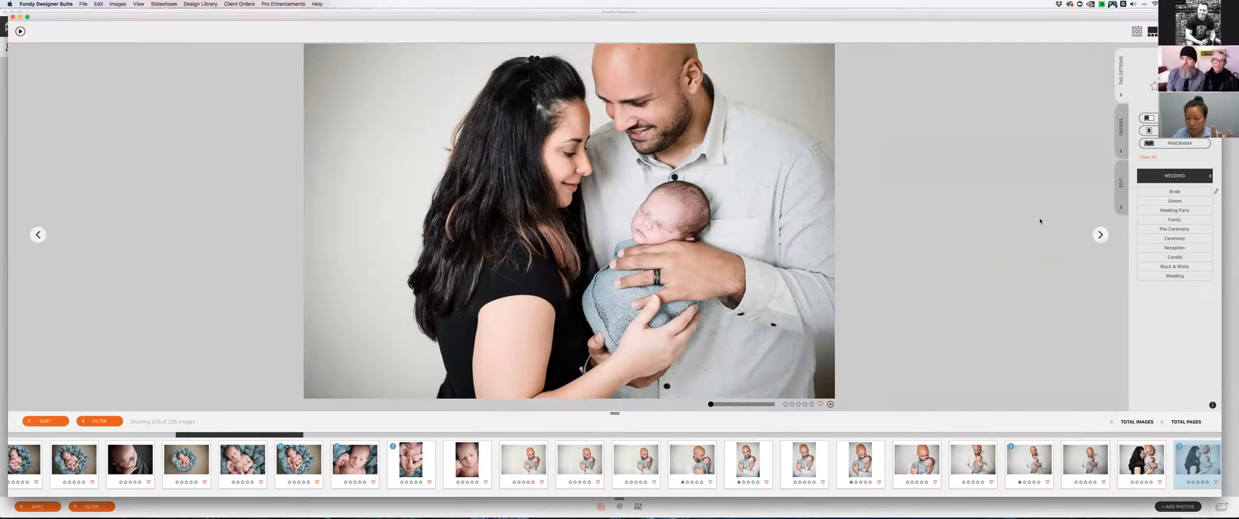
click(1121, 184)
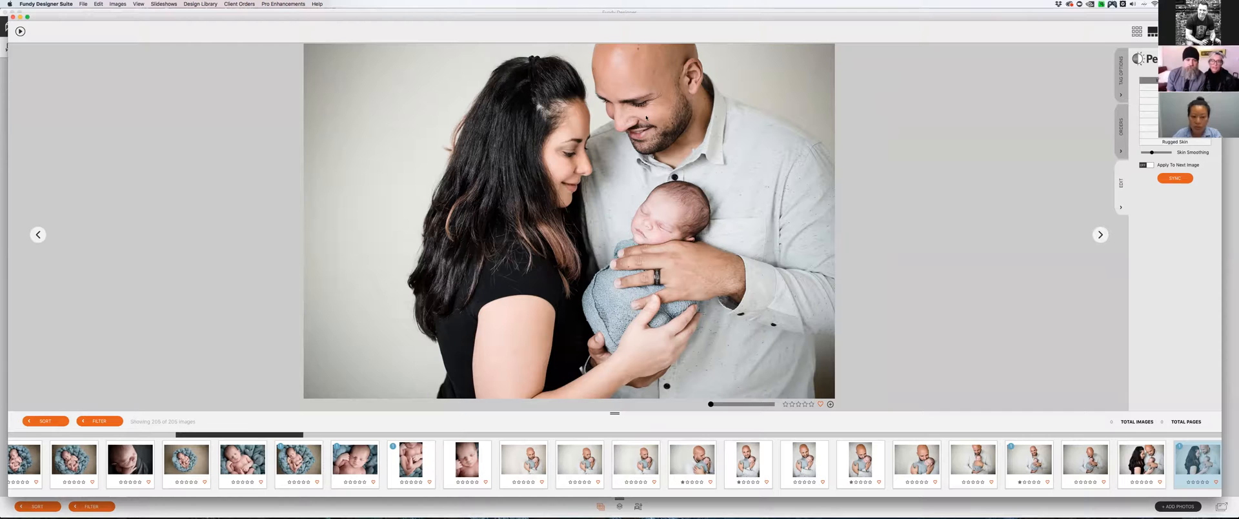
click(20, 18)
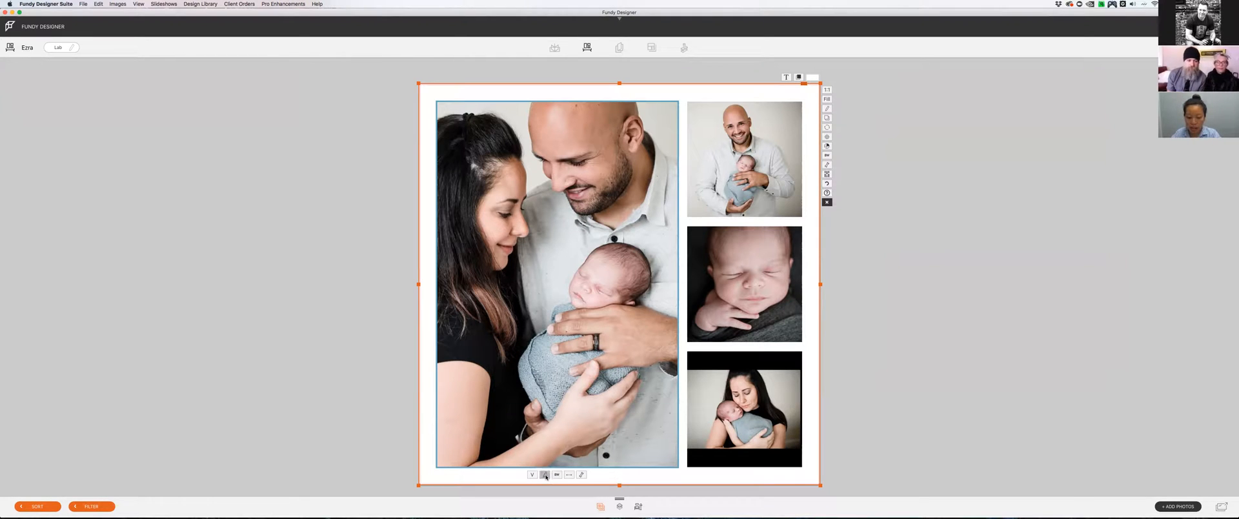
Select the large family photo in the collage and open it in Photoshop for retouching.
click(733, 462)
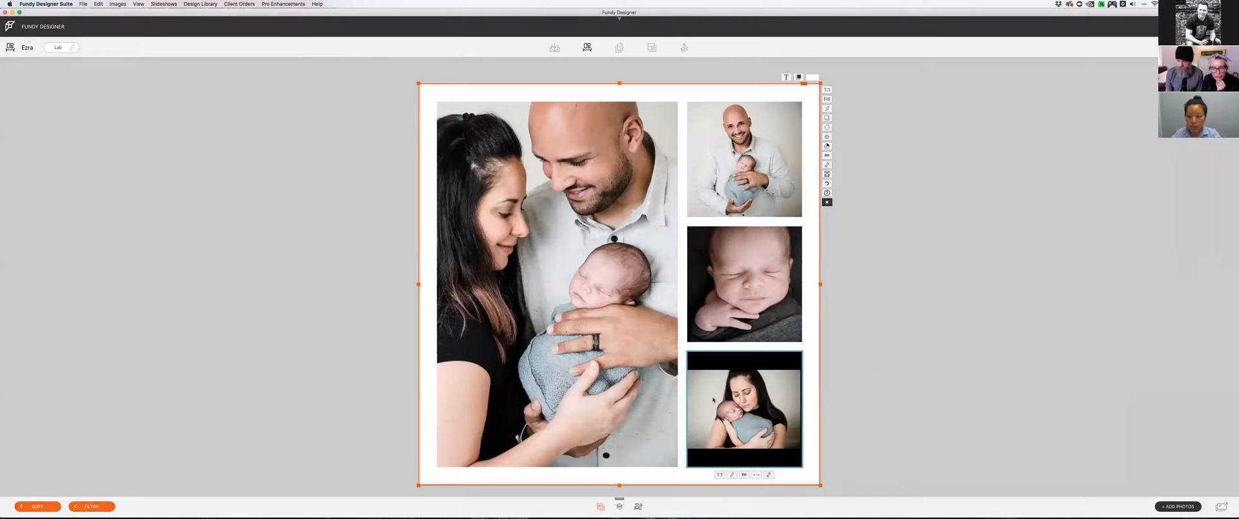
click(577, 432)
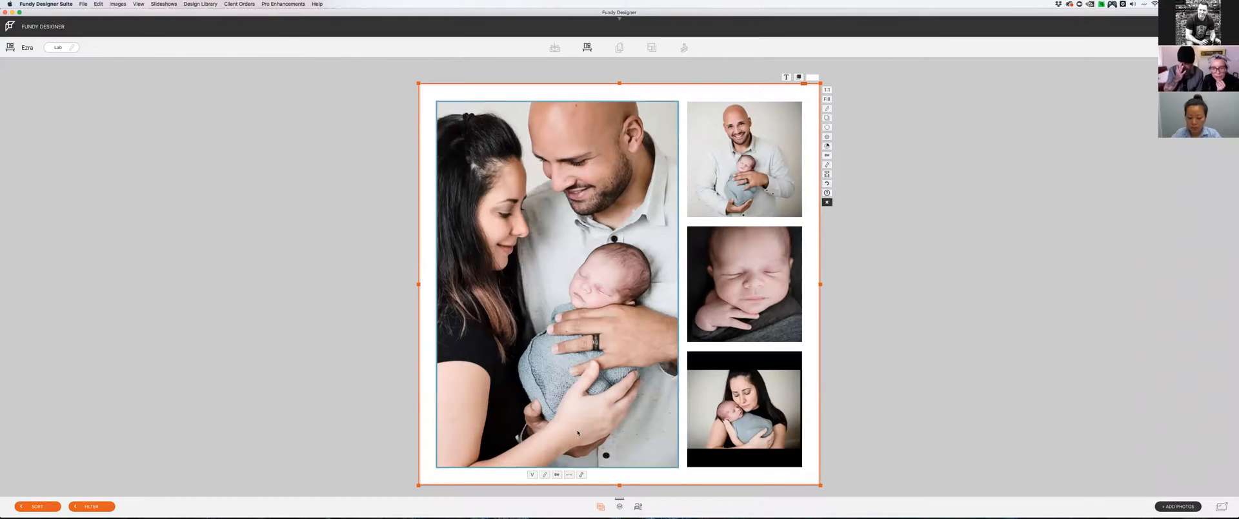
click(545, 475)
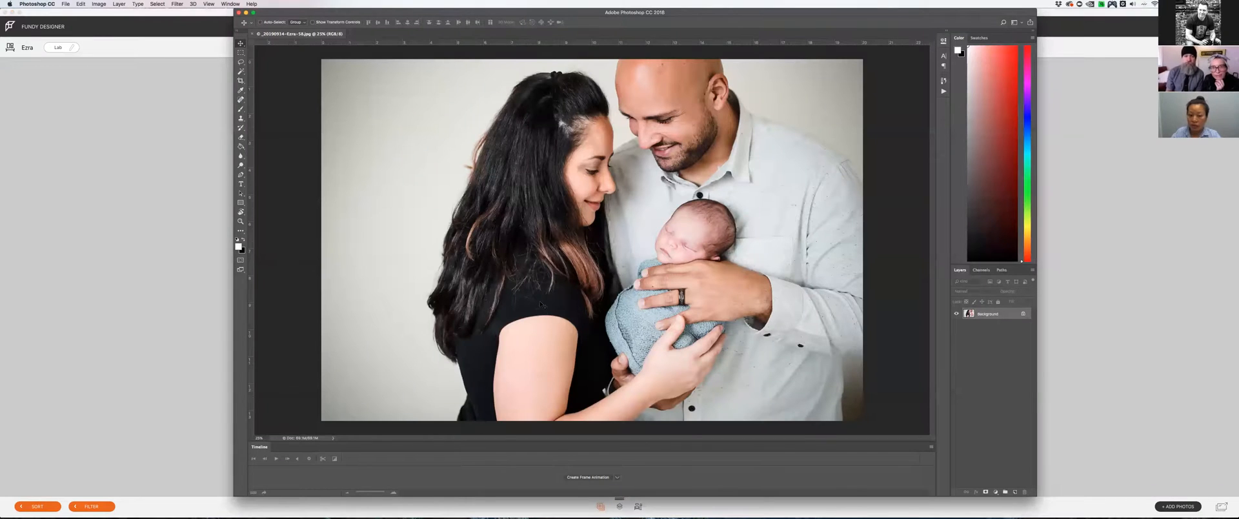
Tone down the light patch on the mother's hair near her forehead with an enlarged, low-opacity Clone Stamp.
key(s)
key(bracketright)
key(bracketright)
key(bracketright)
key(bracketright)
key(4)
click(562, 124)
click(563, 126)
key(bracketright)
key(bracketright)
key(2)
click(553, 116)
alt+click(570, 99)
drag(580, 115, 566, 130)
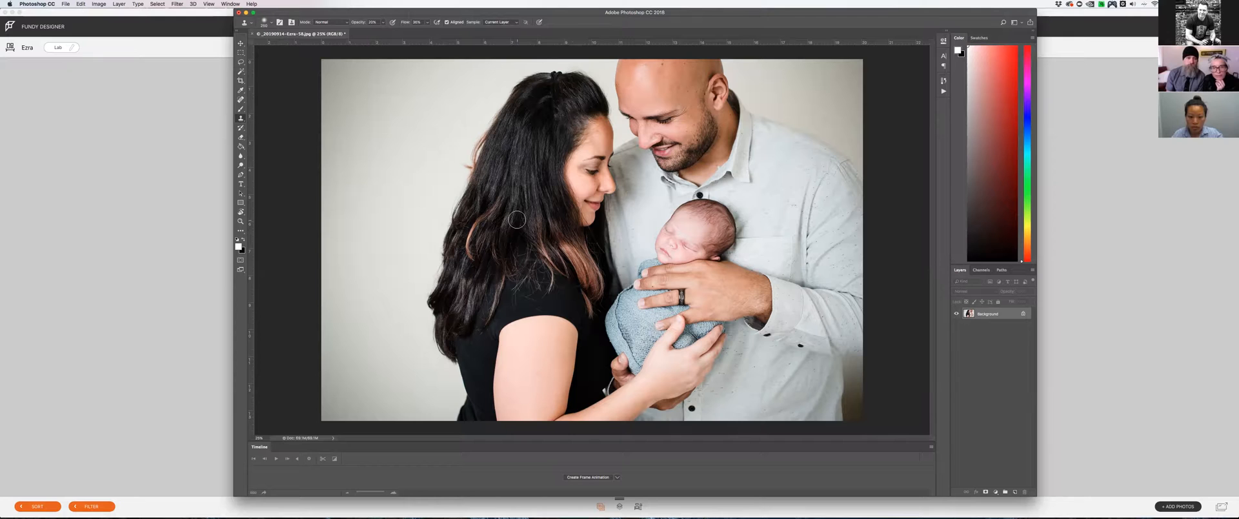
Retouch small skin marks on the father's hand with the Spot Healing Brush and inspect the mother's arm.
key(j)
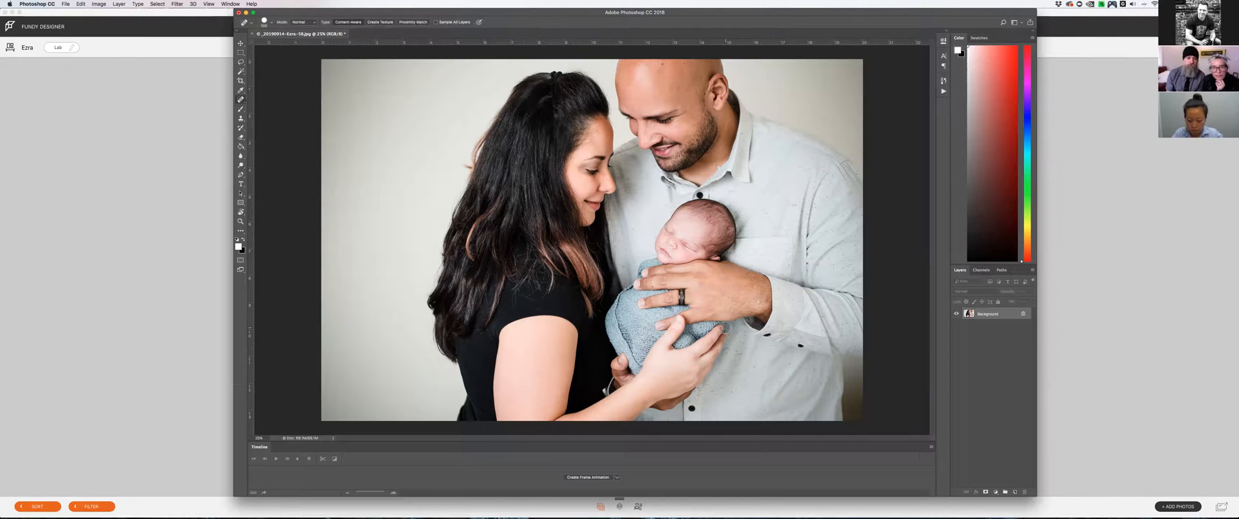
key(super+equal)
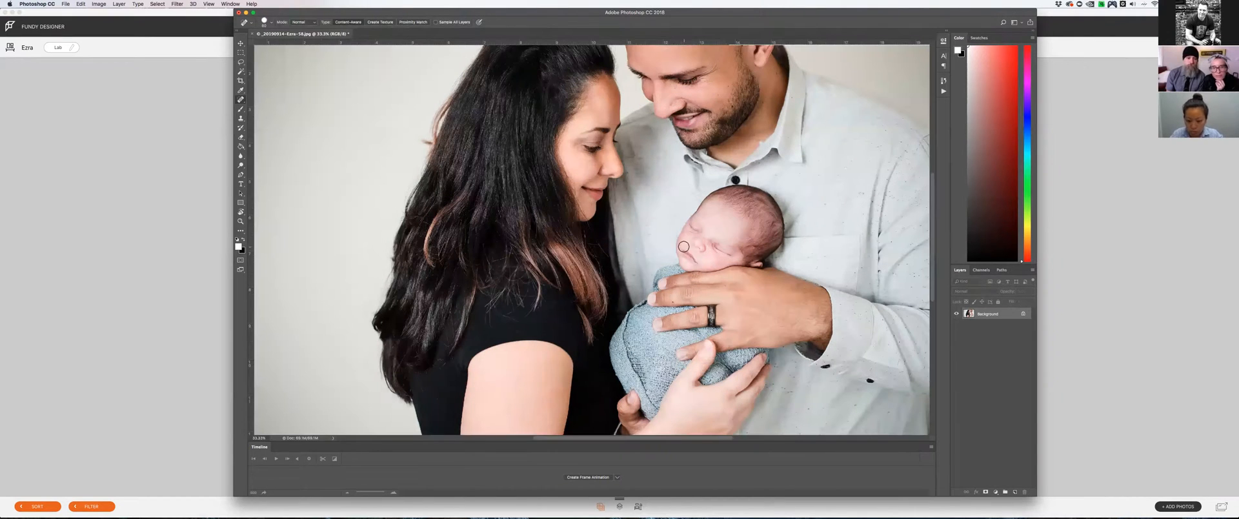
key(super+equal)
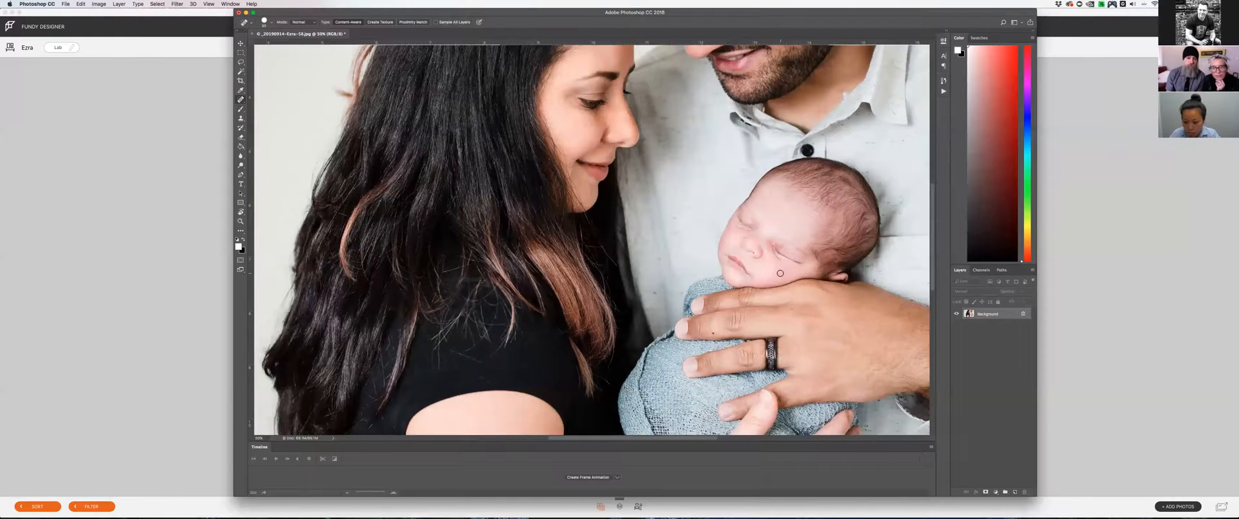
drag(810, 323, 816, 333)
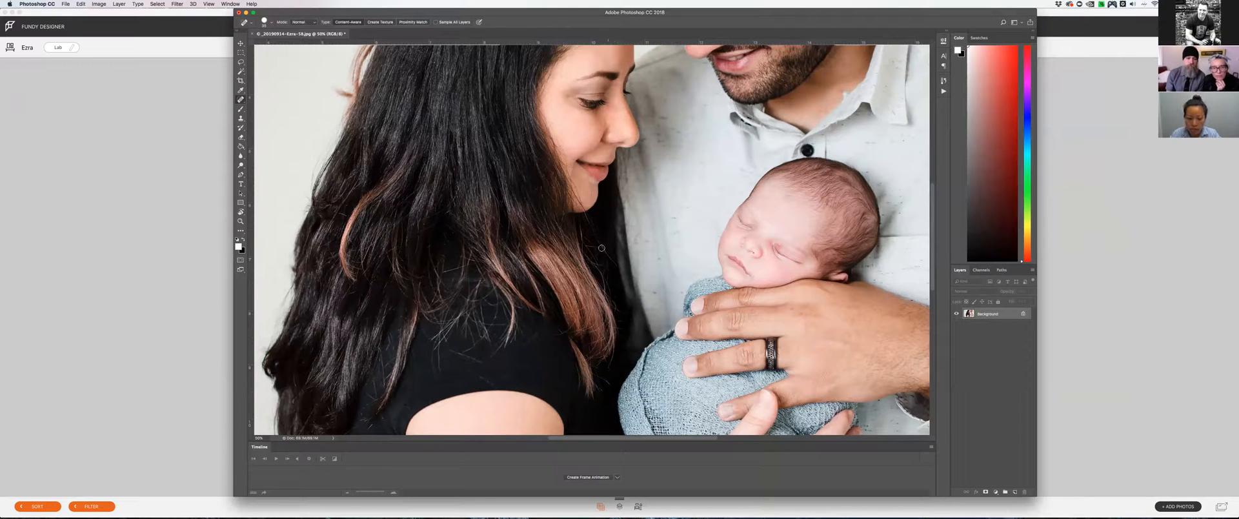
mouse_move(367, 432)
mouse_down()
mouse_move(409, 315)
mouse_move(453, 246)
mouse_up()
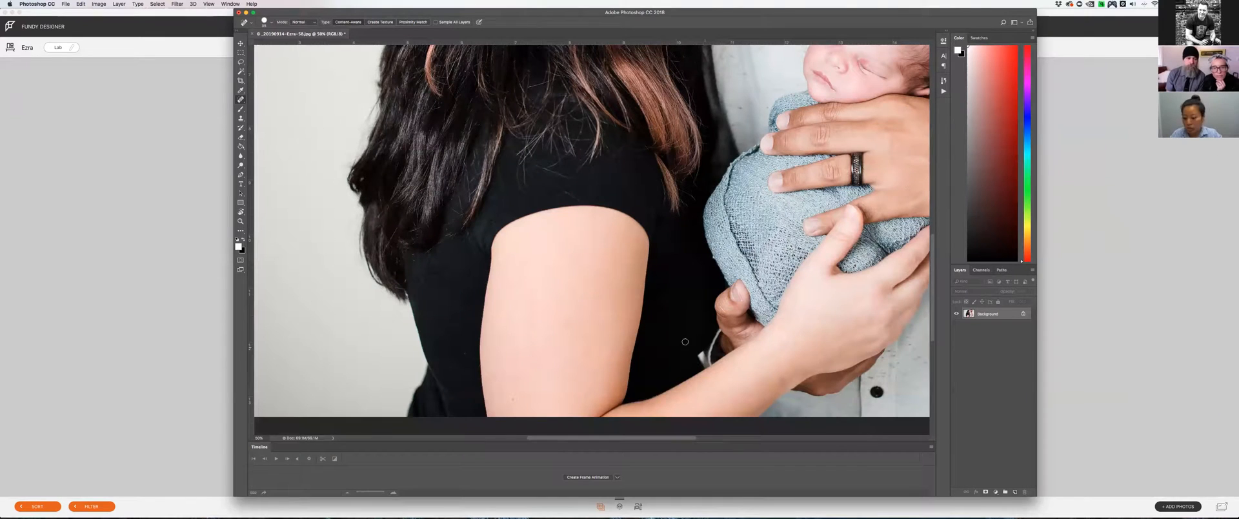
Save the retouched family photo as a progressive JPEG at maximum quality and close the document.
key(super+minus)
key(super+minus)
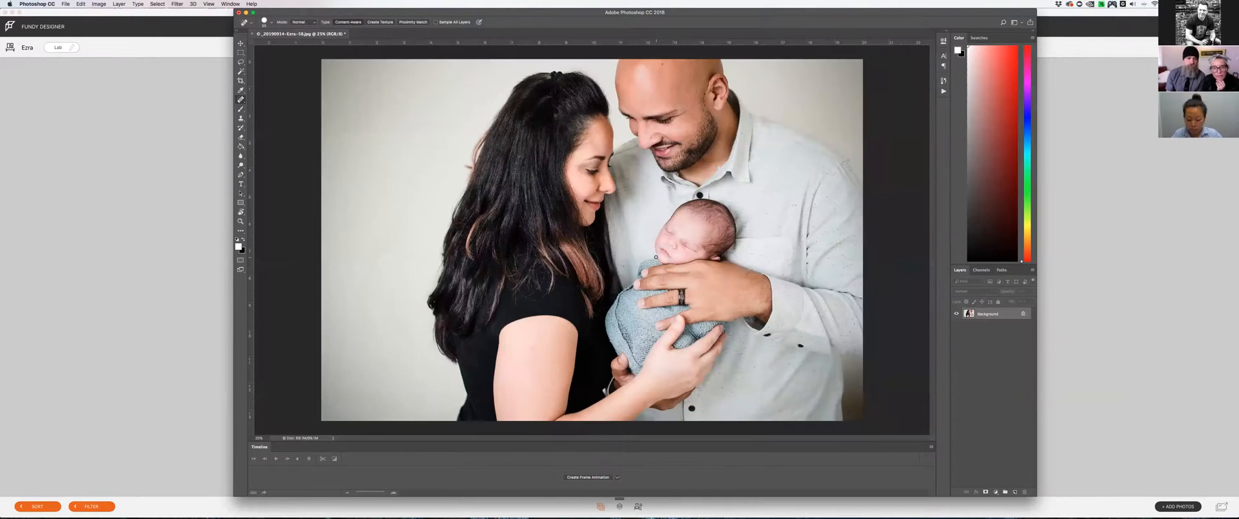
key(super+minus)
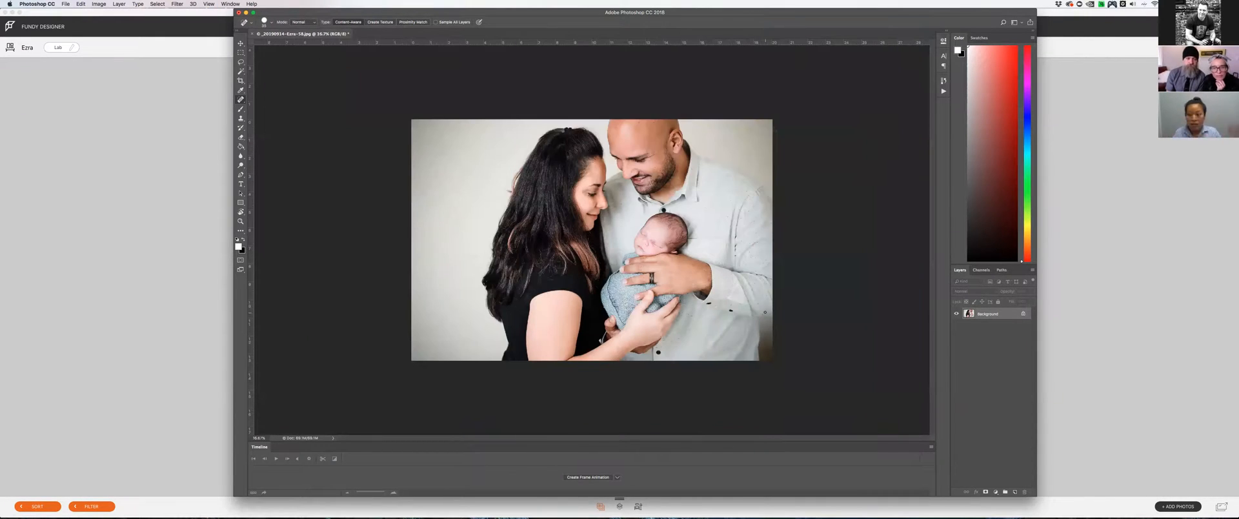
key(super+s)
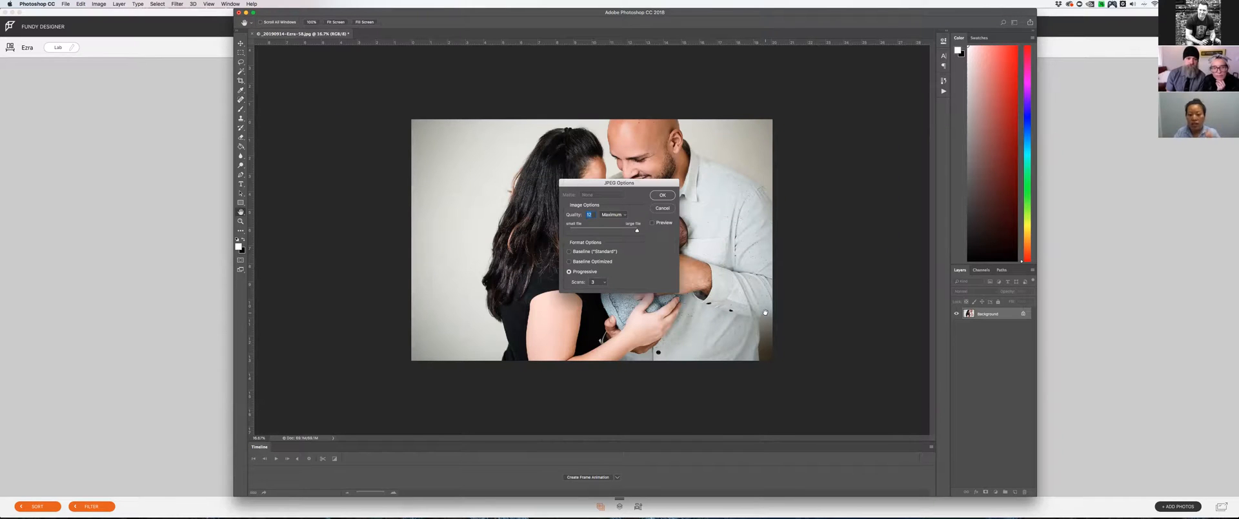
key(Return)
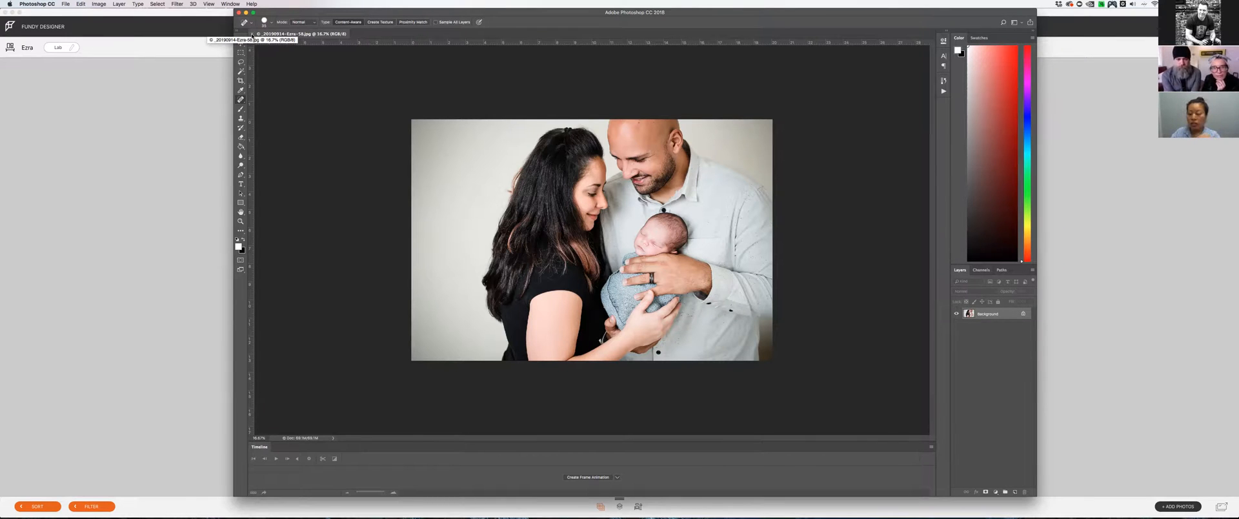
click(252, 34)
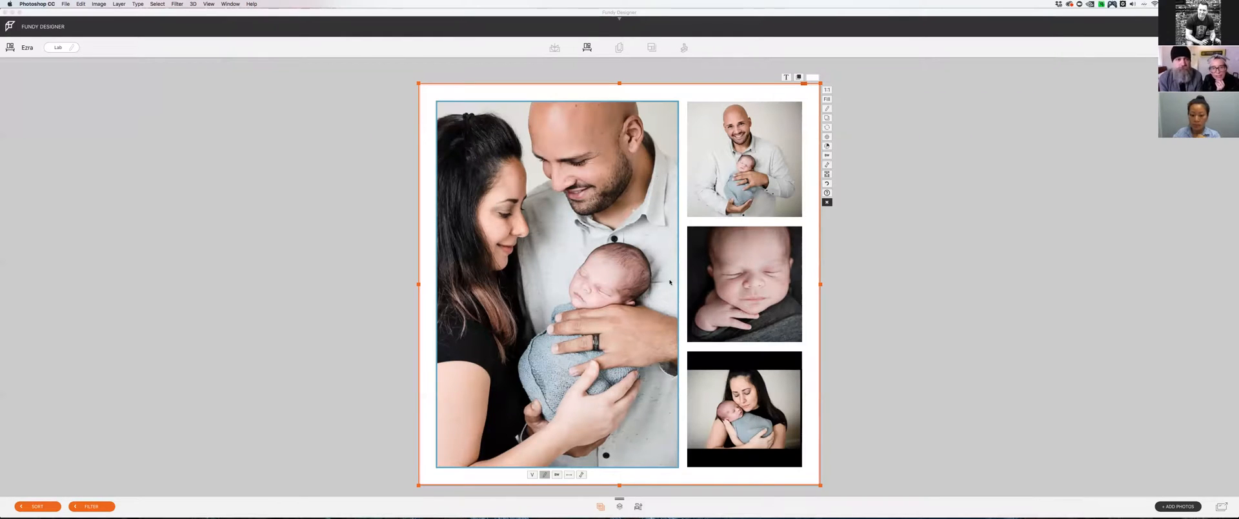
Return to the collage in Fundy Designer, check the large family photo in the image viewer and close it.
click(706, 283)
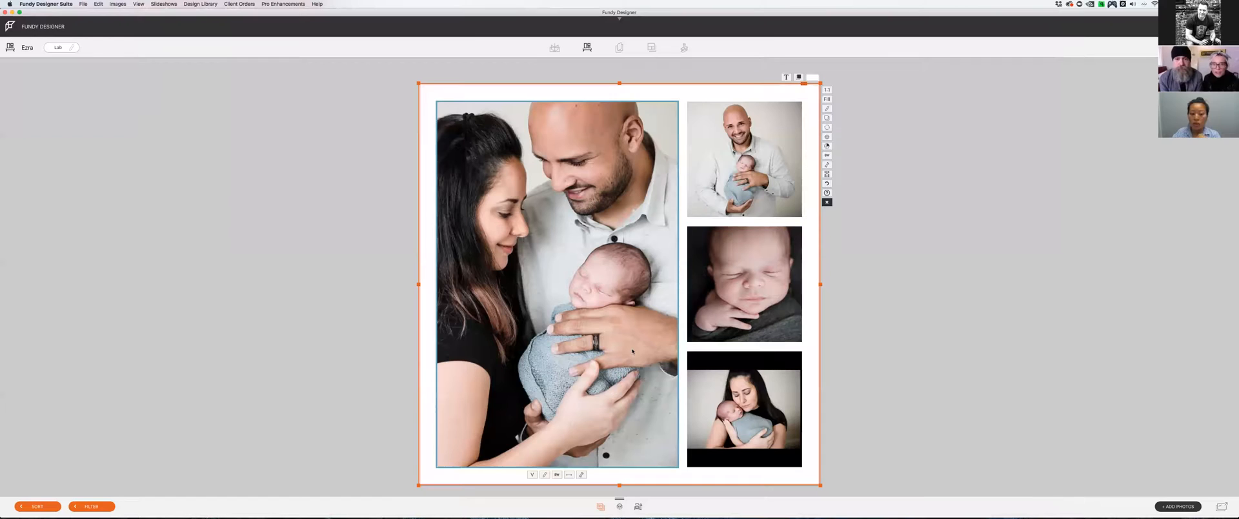
double_click(651, 322)
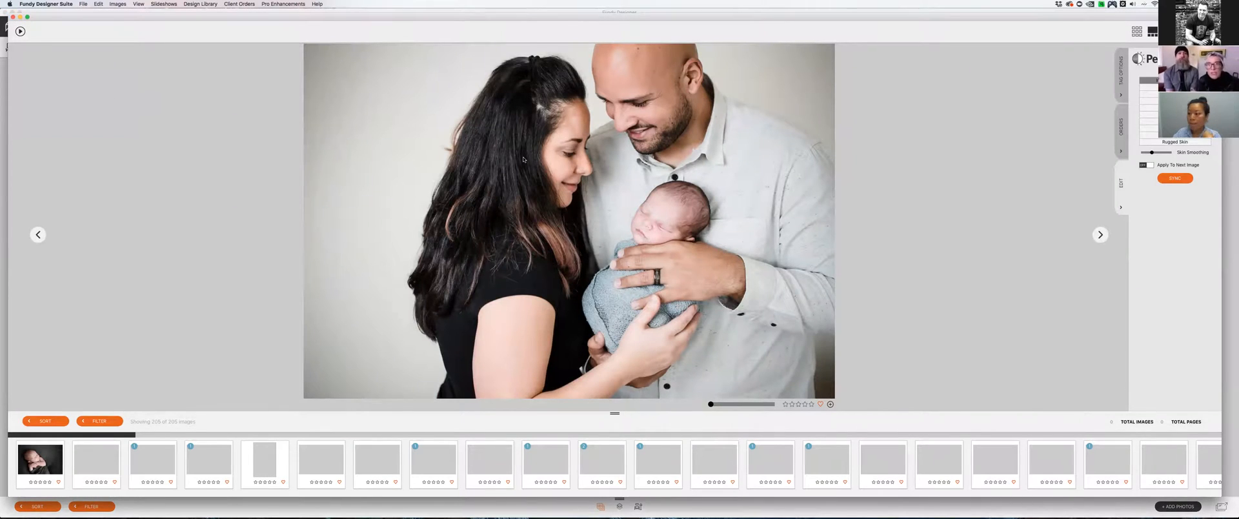
key(Escape)
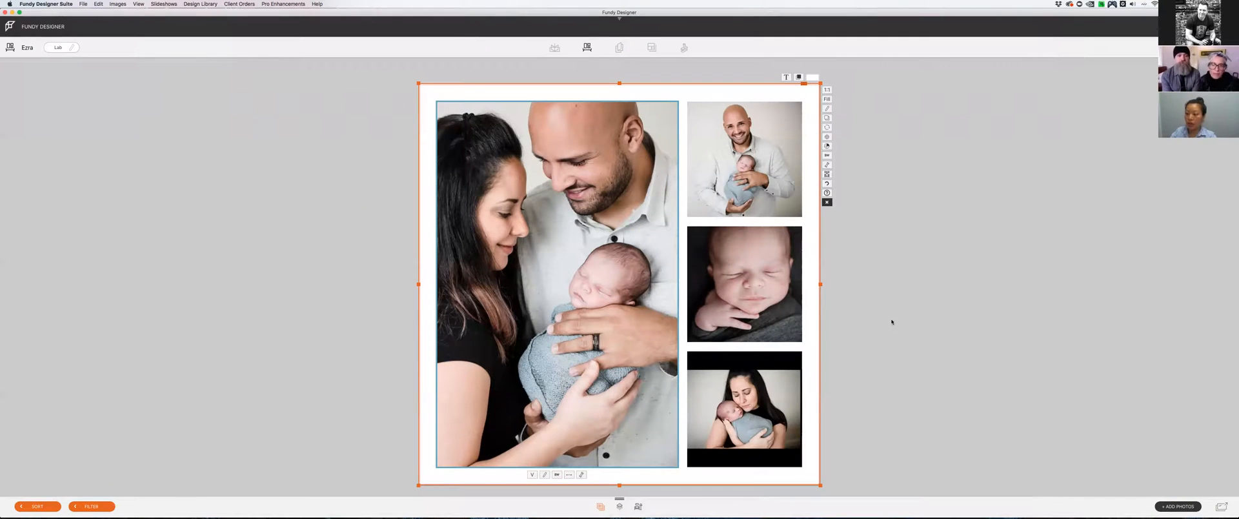
Enlarge the photo of the mother holding the baby so it fills its frame without black bars.
click(756, 413)
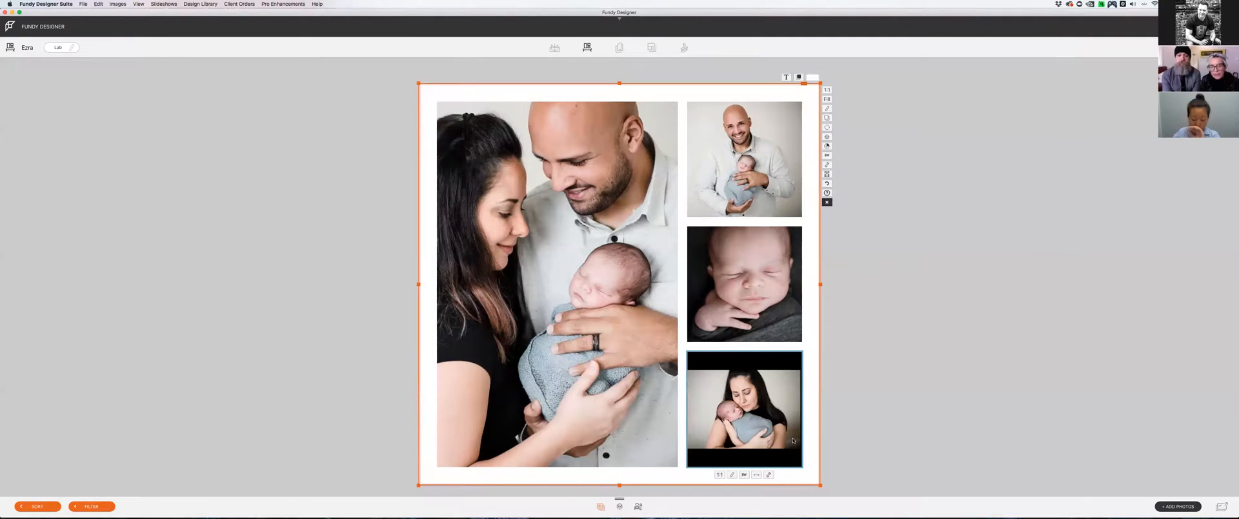
click(743, 116)
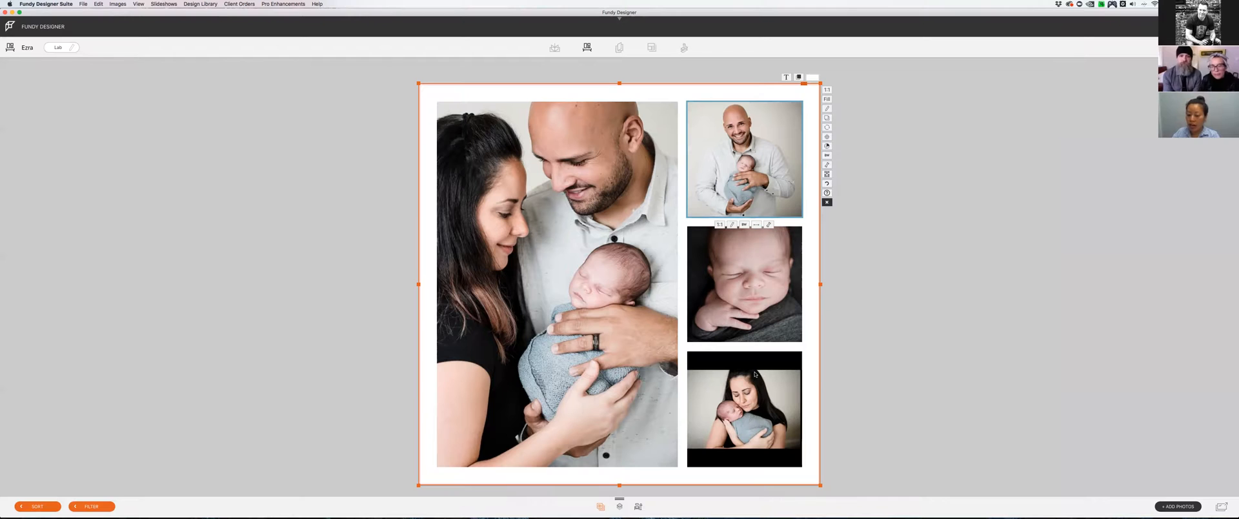
click(753, 393)
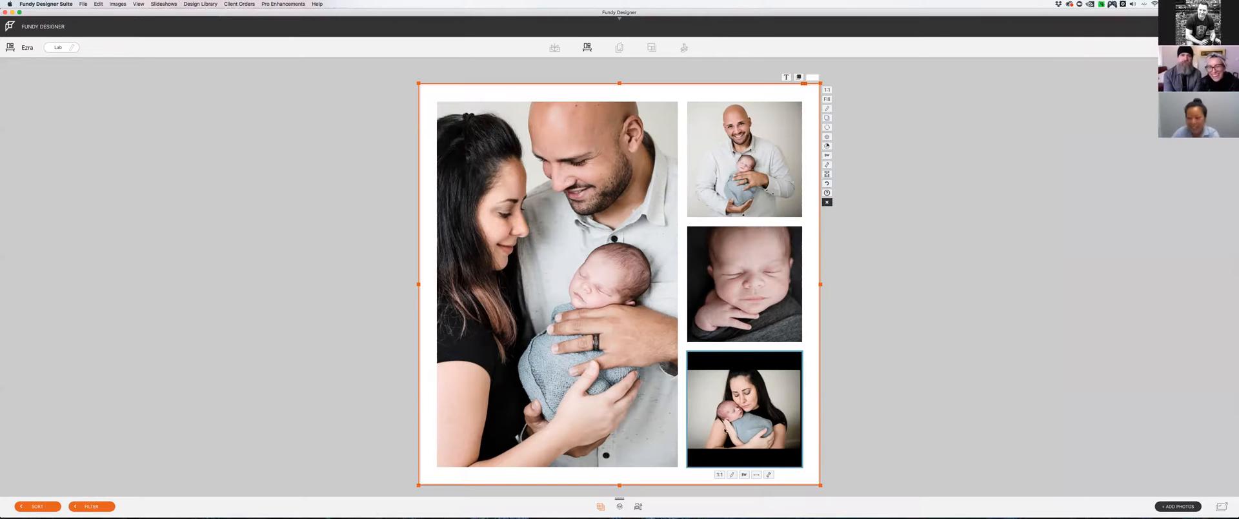
click(769, 476)
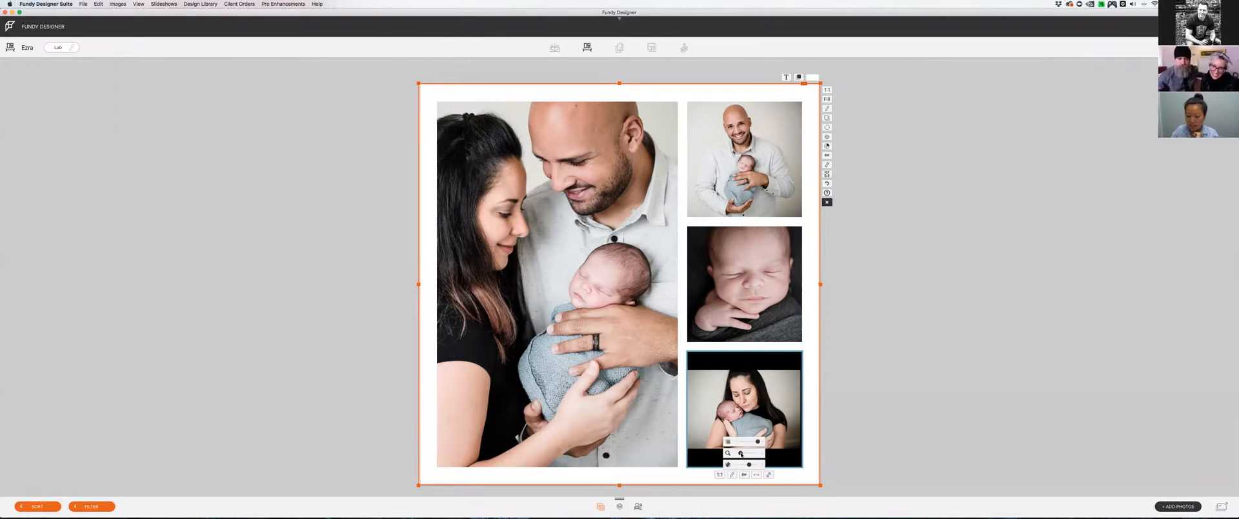
drag(740, 453, 749, 453)
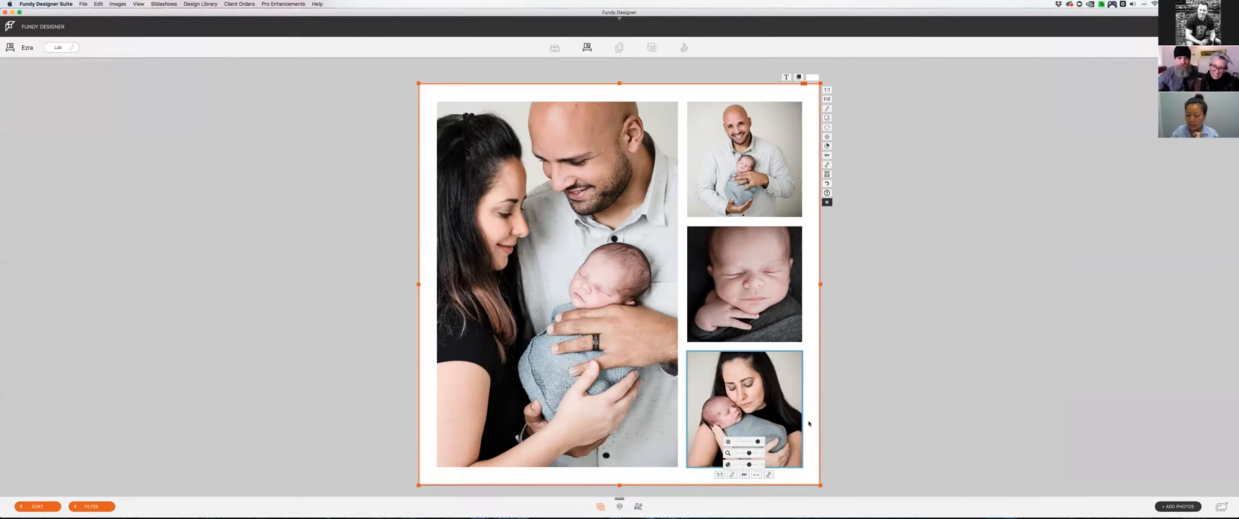
click(809, 424)
Enlarge the photo of the father holding the baby within its frame and reposition it slightly.
click(739, 175)
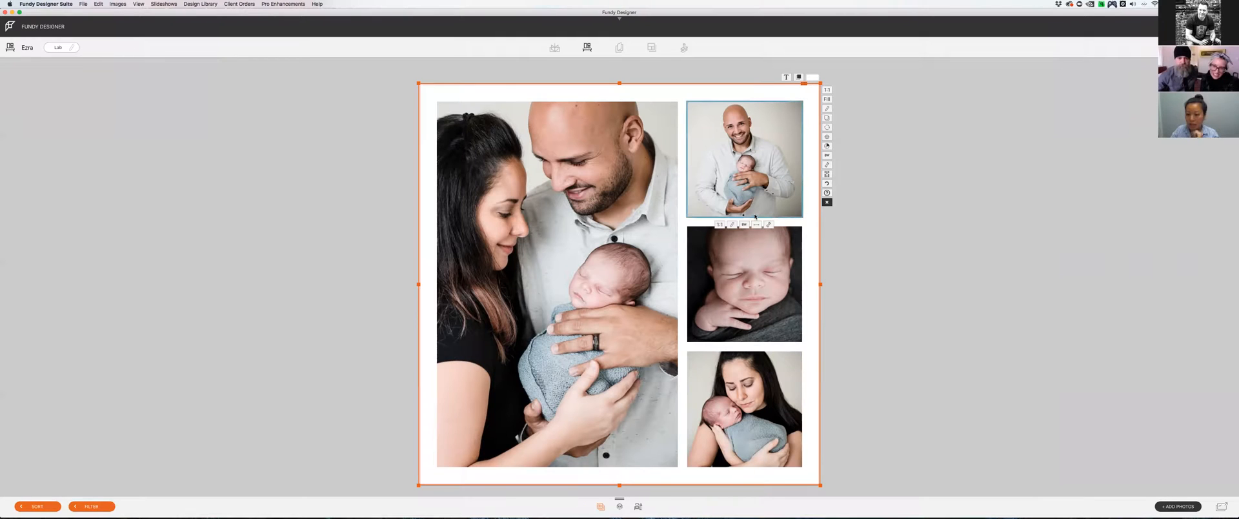
click(769, 225)
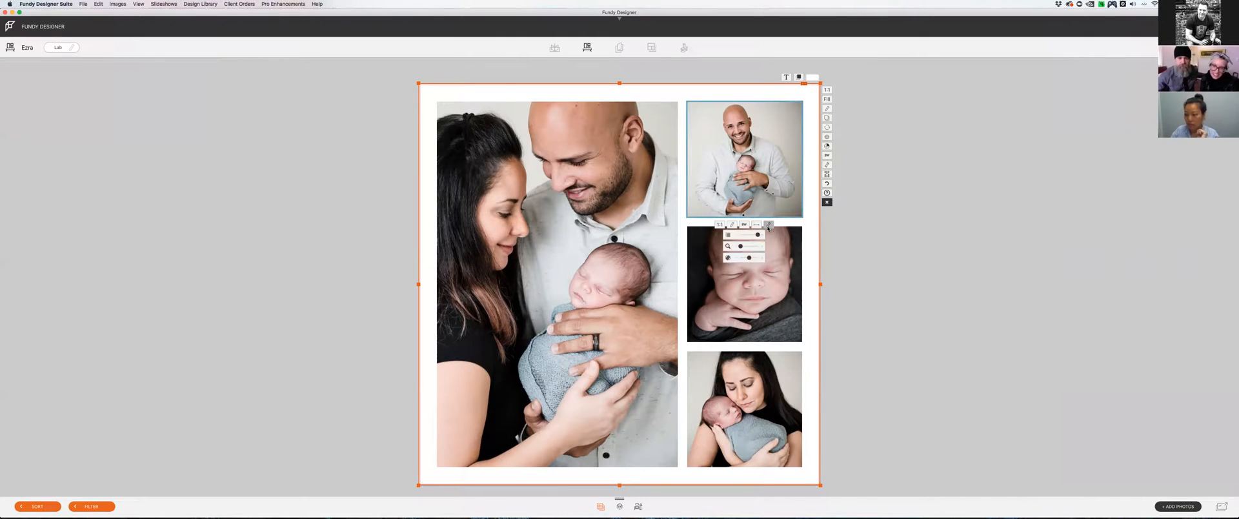
drag(740, 246, 748, 247)
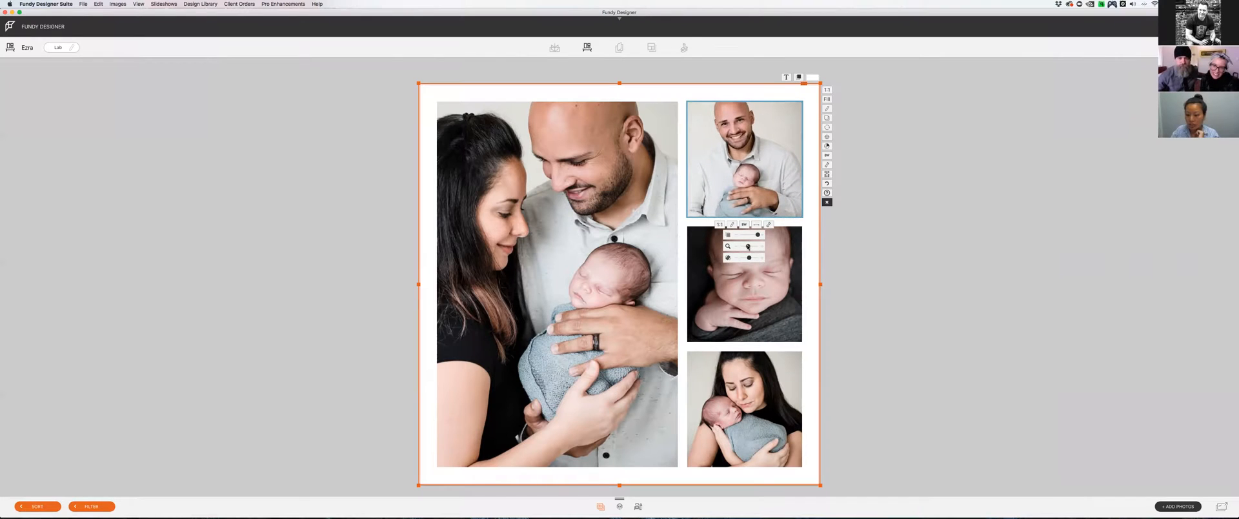
drag(754, 184, 751, 182)
click(905, 279)
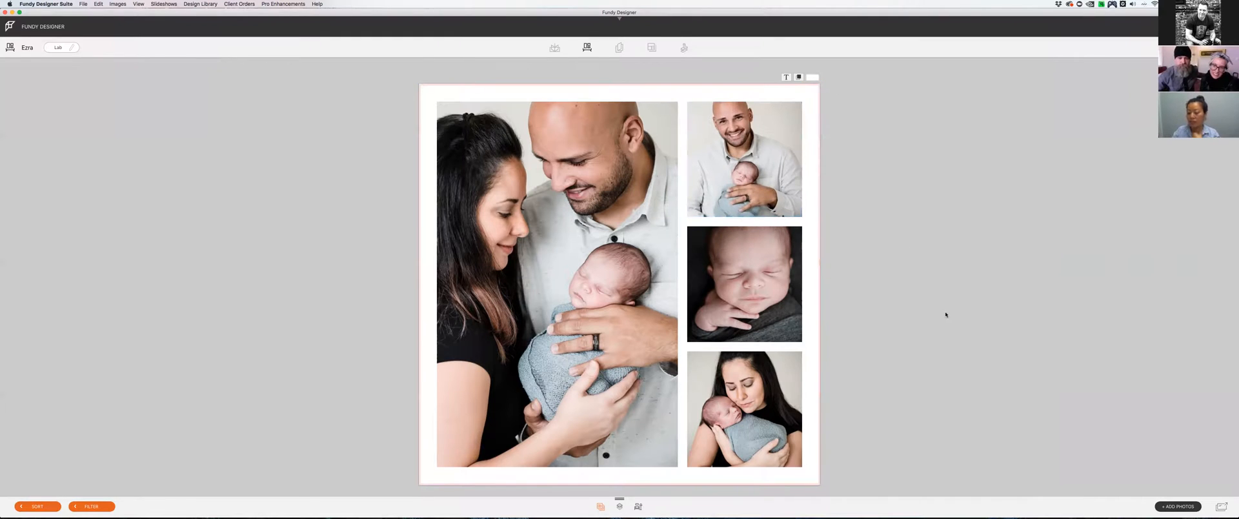
Enlarge the large family photo within its frame and shift it to bring the faces and baby closer.
click(753, 277)
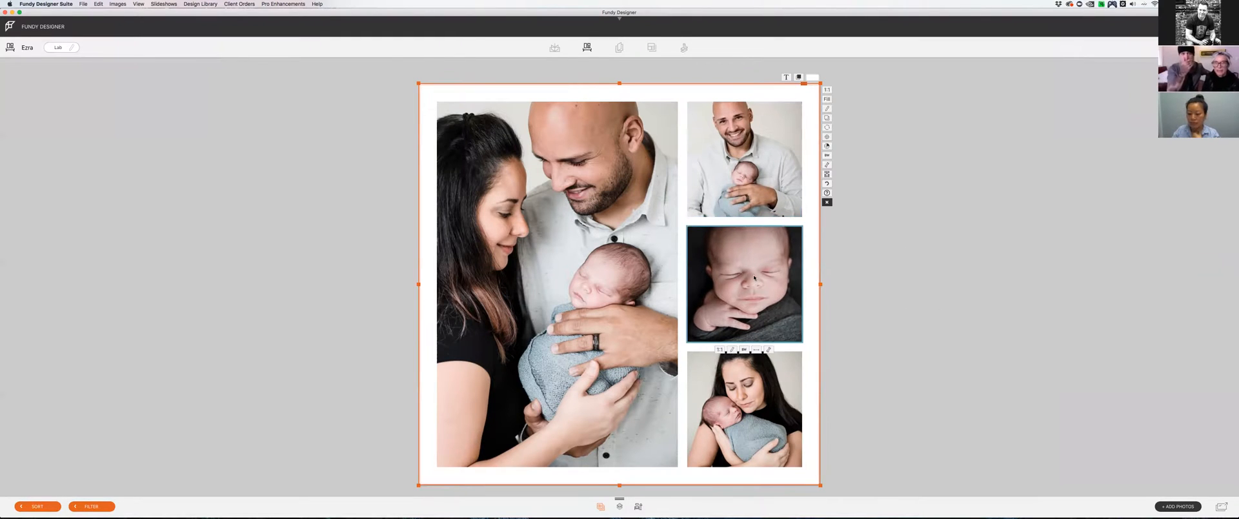
click(573, 425)
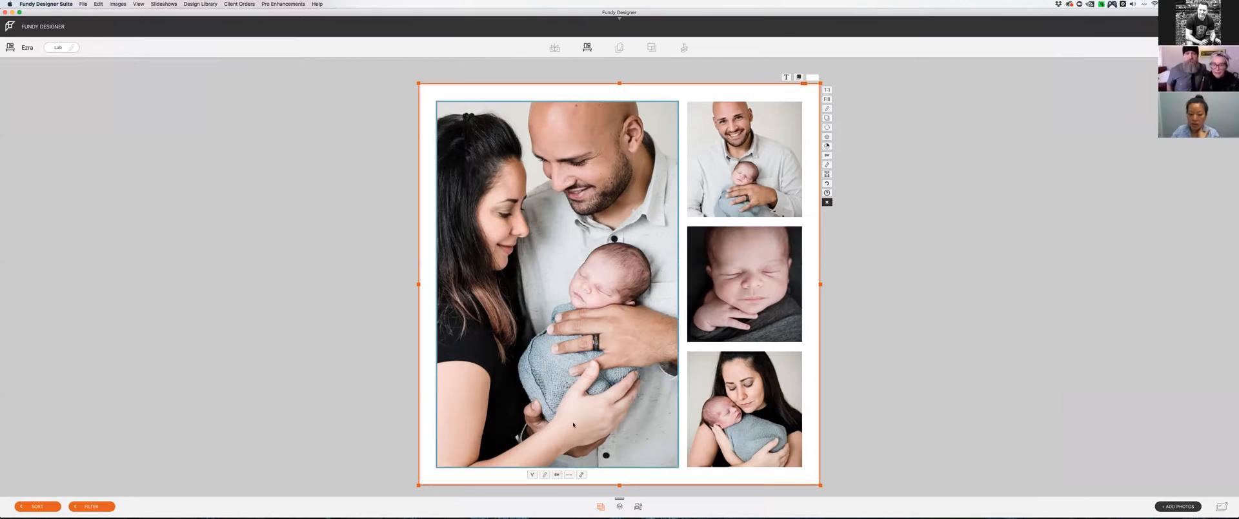
click(581, 476)
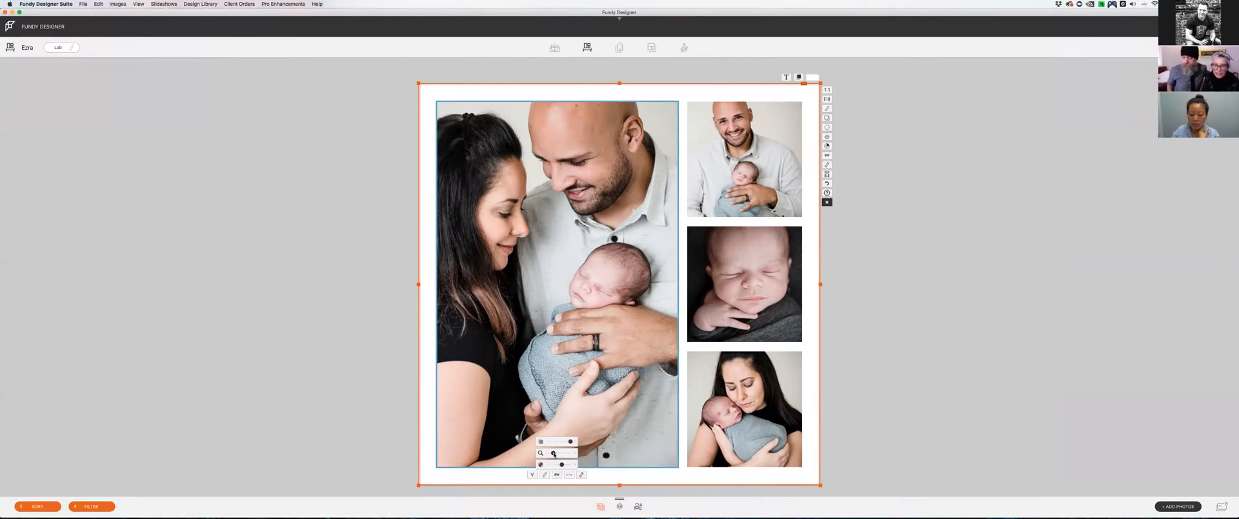
drag(554, 454, 559, 453)
drag(605, 385, 598, 381)
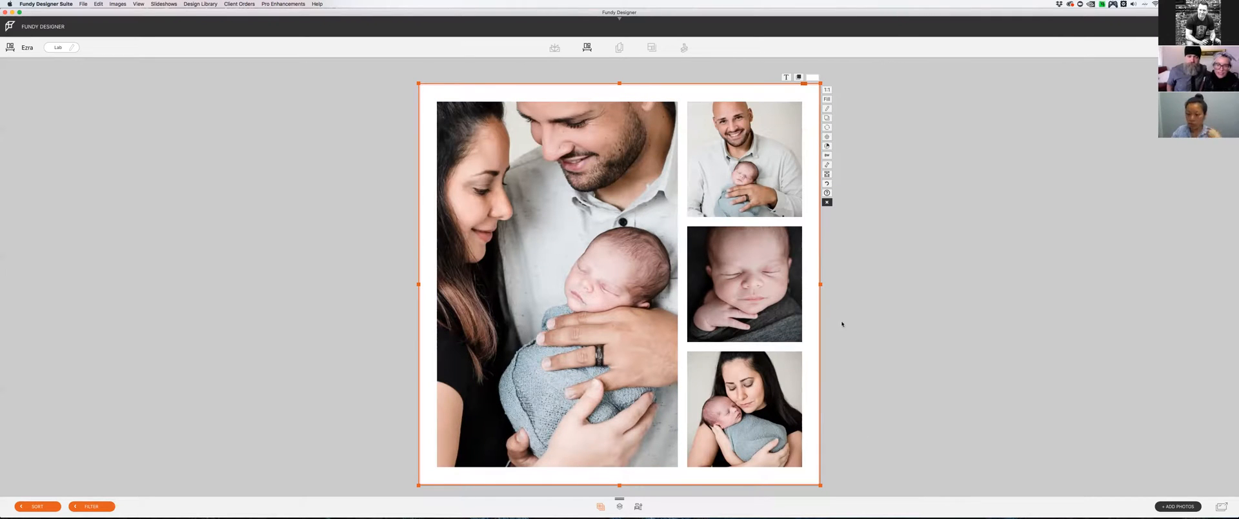
Reduce the zoom of the father, mother and large family photos to their wider crops within the collage.
click(768, 225)
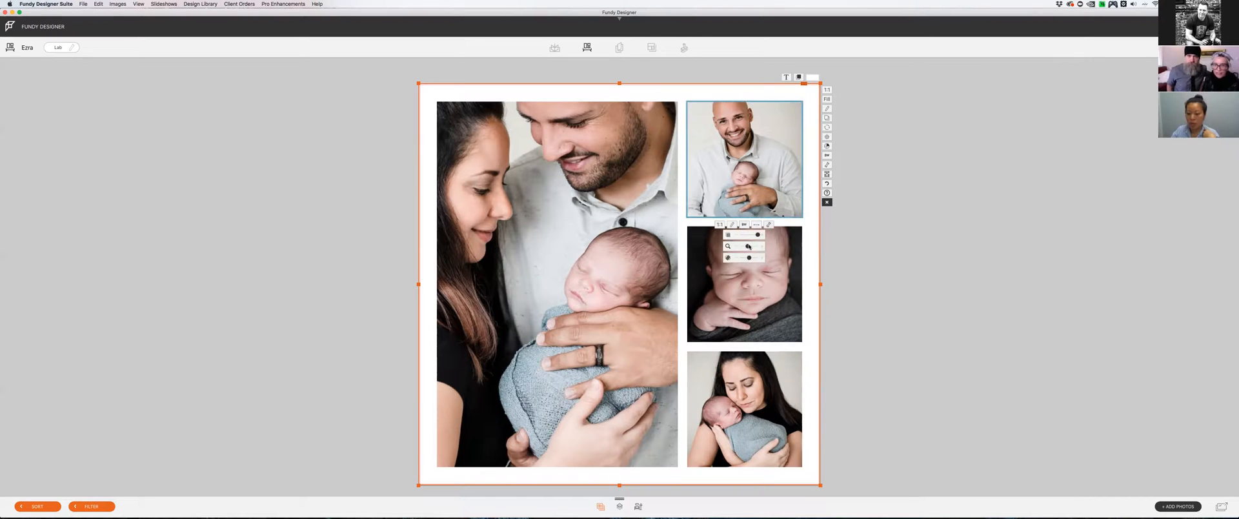
click(768, 474)
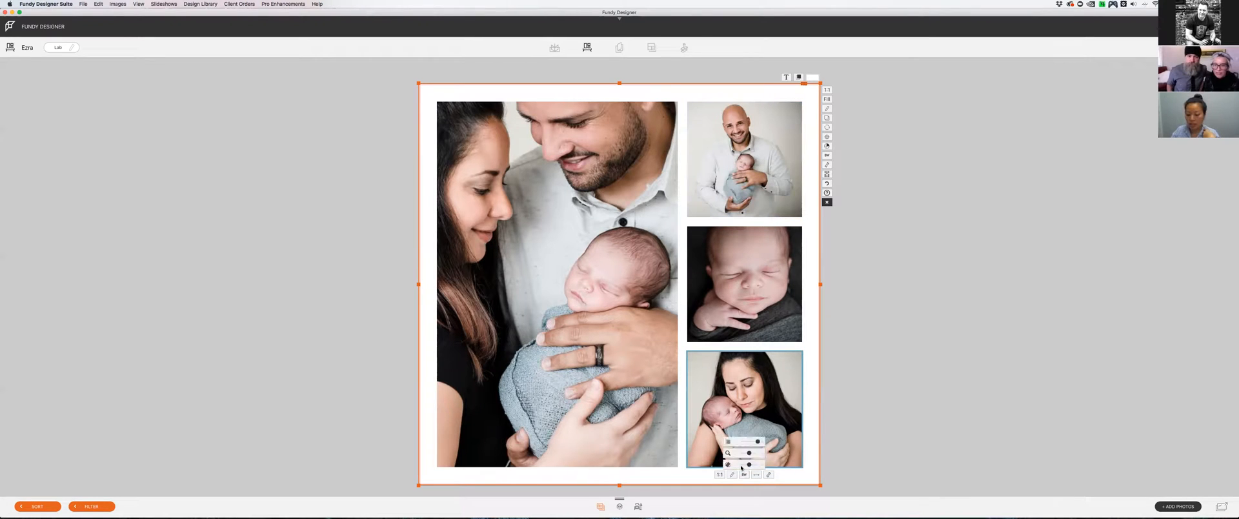
drag(750, 455, 742, 456)
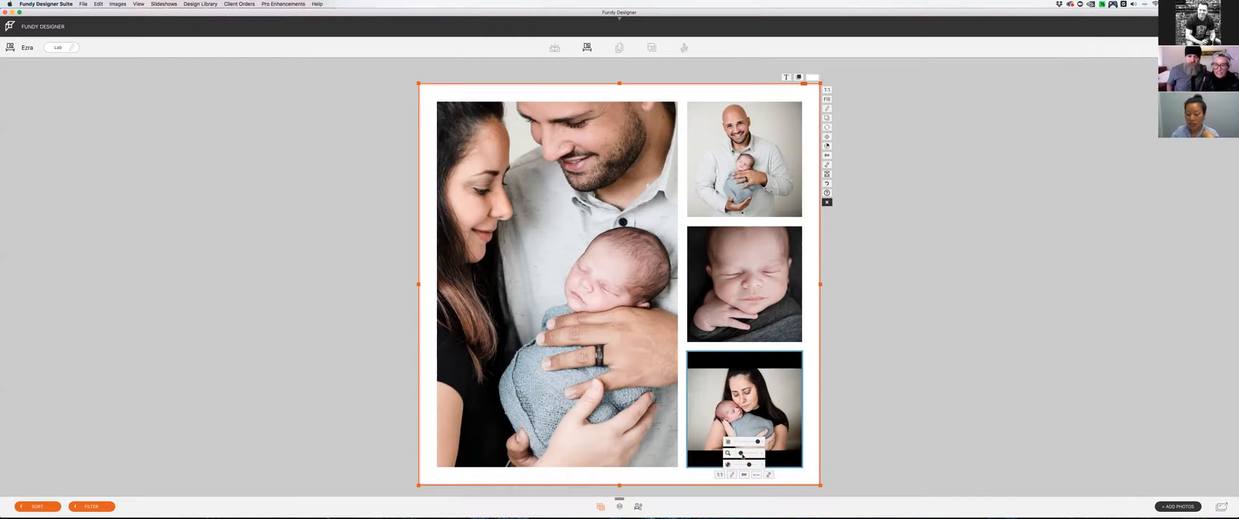
click(581, 474)
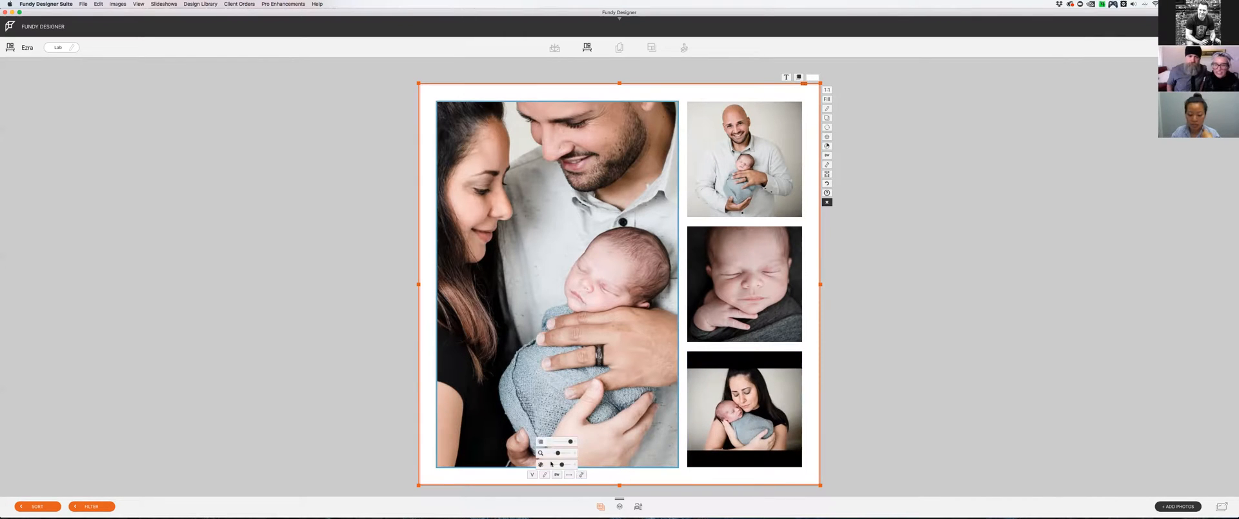
drag(558, 453, 550, 453)
click(938, 297)
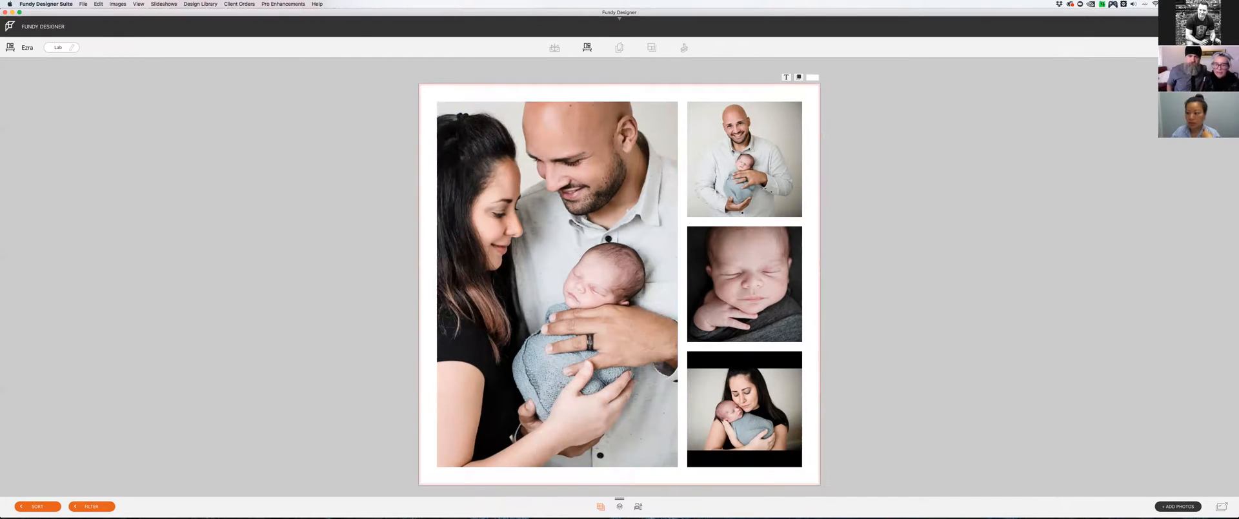
Return to the Room 2 wall view and nudge the collage slightly higher above the green cabinet.
double_click(1131, 162)
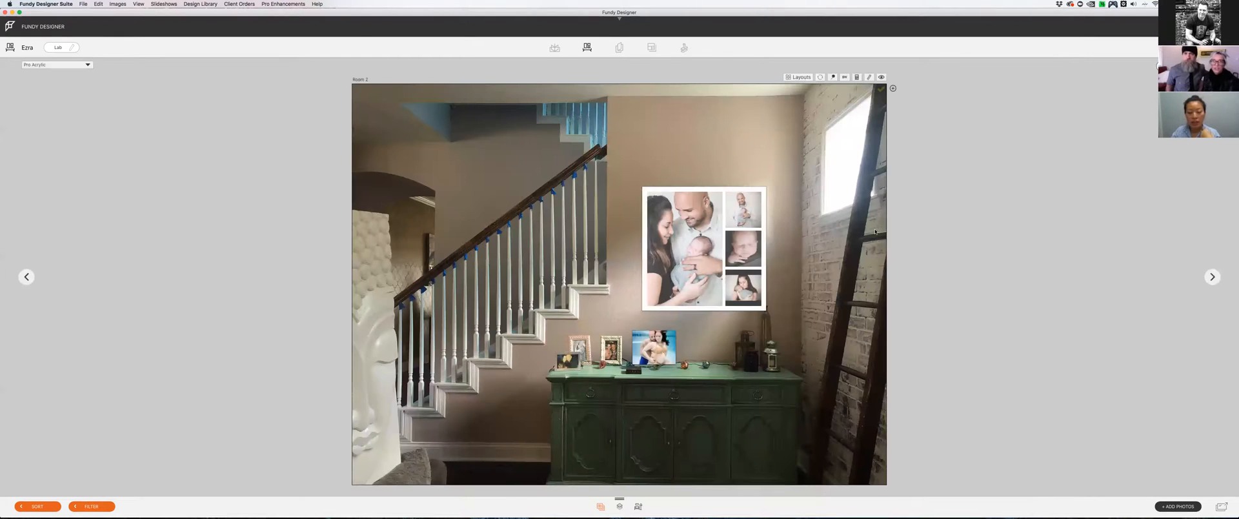
click(722, 184)
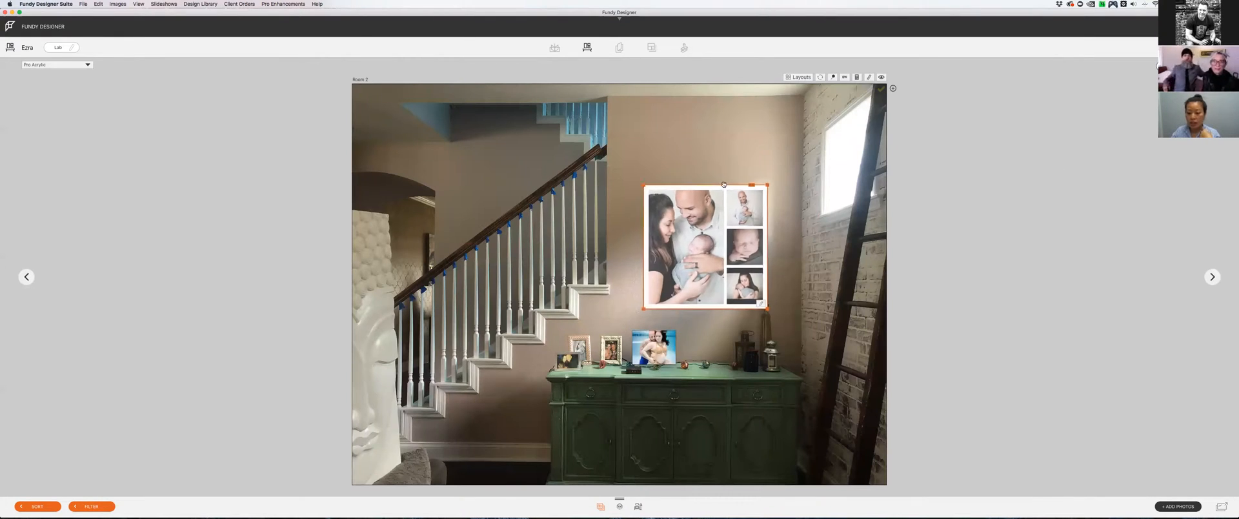
drag(723, 185, 724, 184)
click(988, 191)
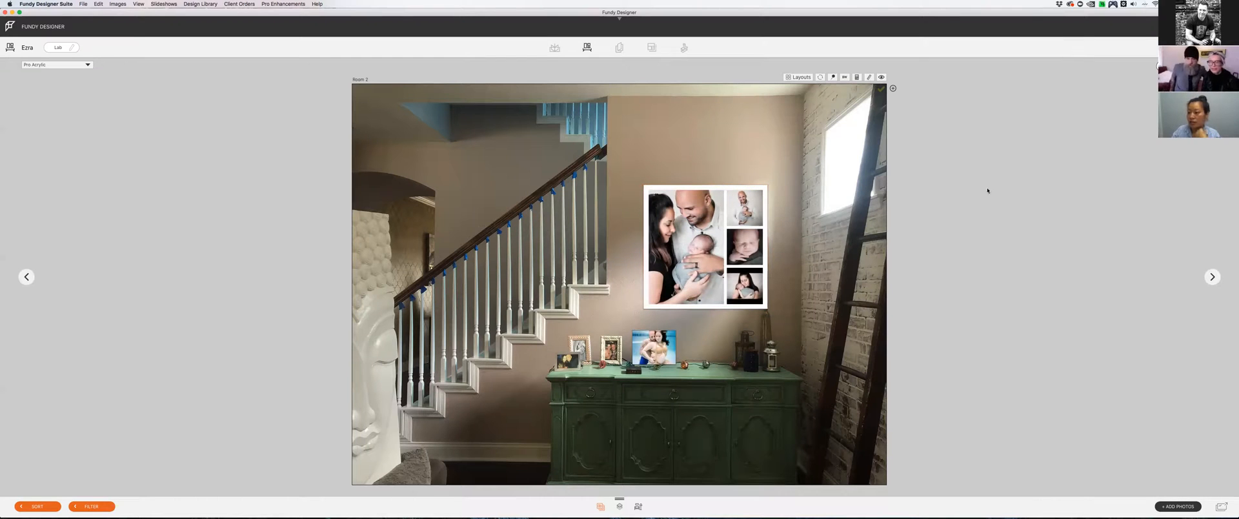